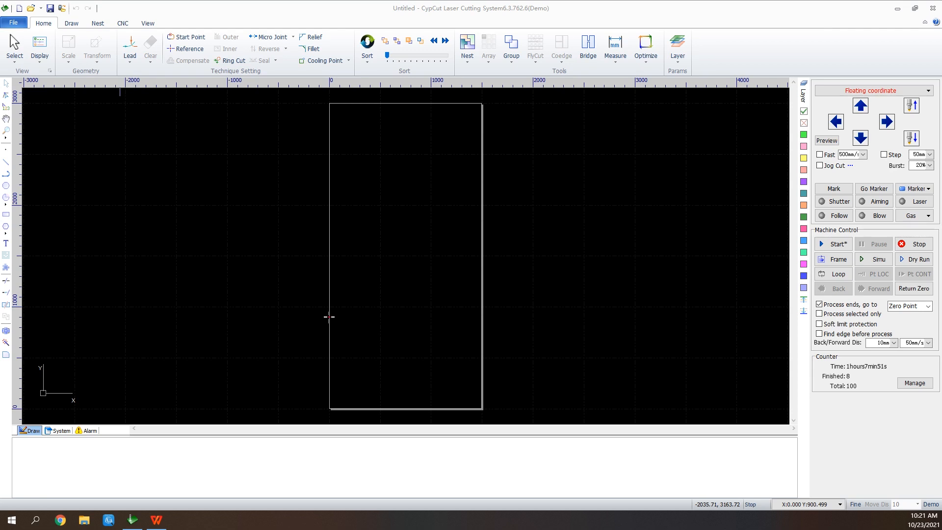
pyautogui.hotkey('alt', 'f')
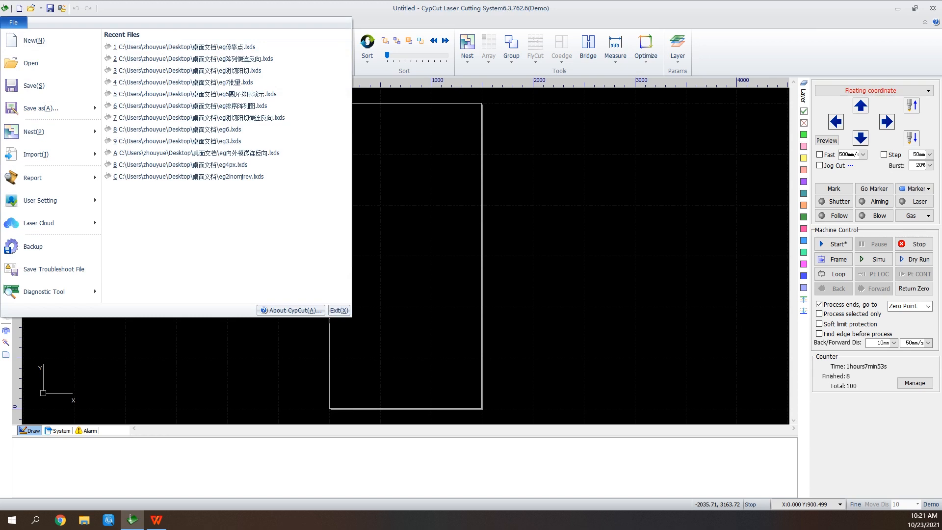
pyautogui.press('Escape')
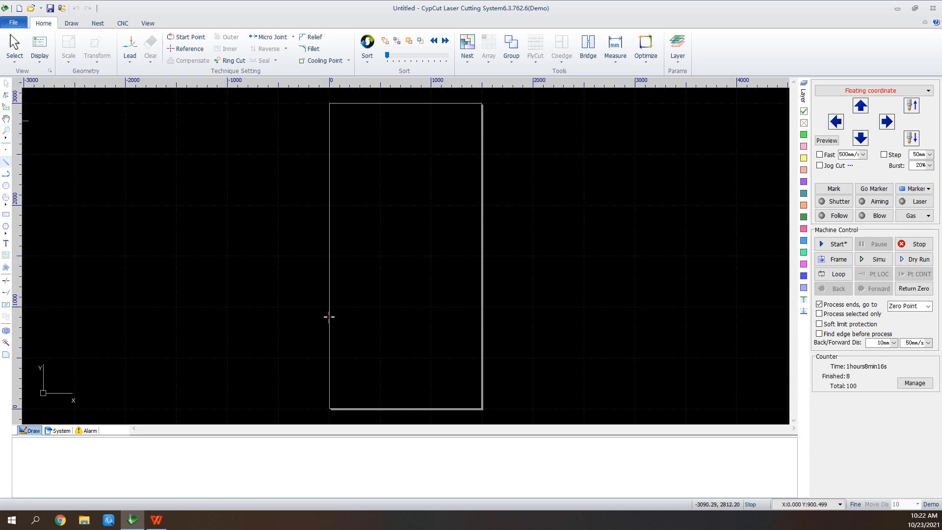
# Draw two connected line segments forming an open V shape near the top of the sheet
pyautogui.click(6, 162)
pyautogui.scroll(6, 350, 144)
pyautogui.scroll(2, 350, 145)
pyautogui.click(261, 133)
pyautogui.click(320, 139)
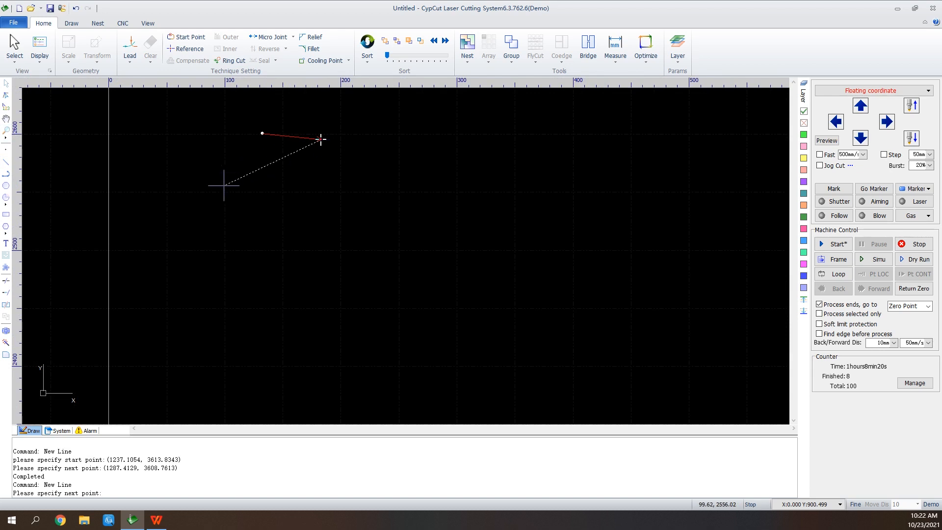
pyautogui.click(242, 183)
pyautogui.rightClick(275, 110)
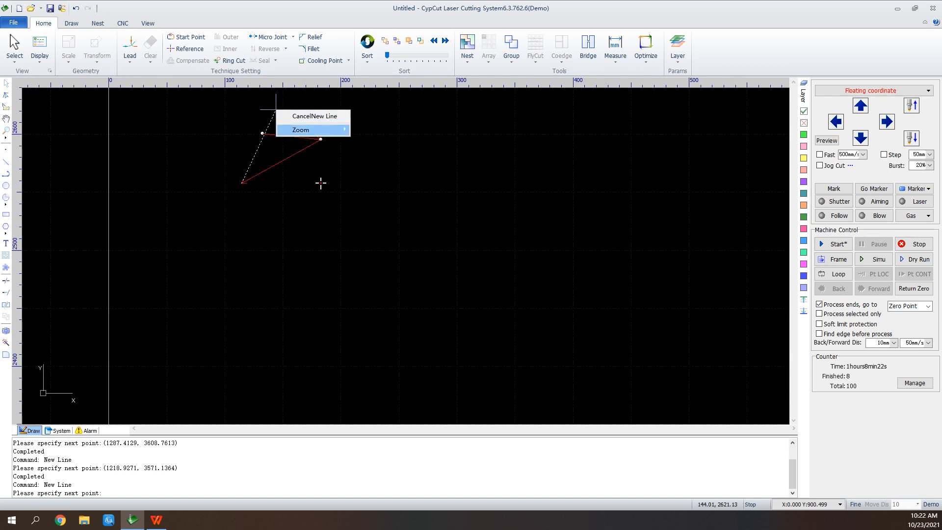
pyautogui.click(315, 116)
# Turn off the red display of open figures
pyautogui.click(40, 49)
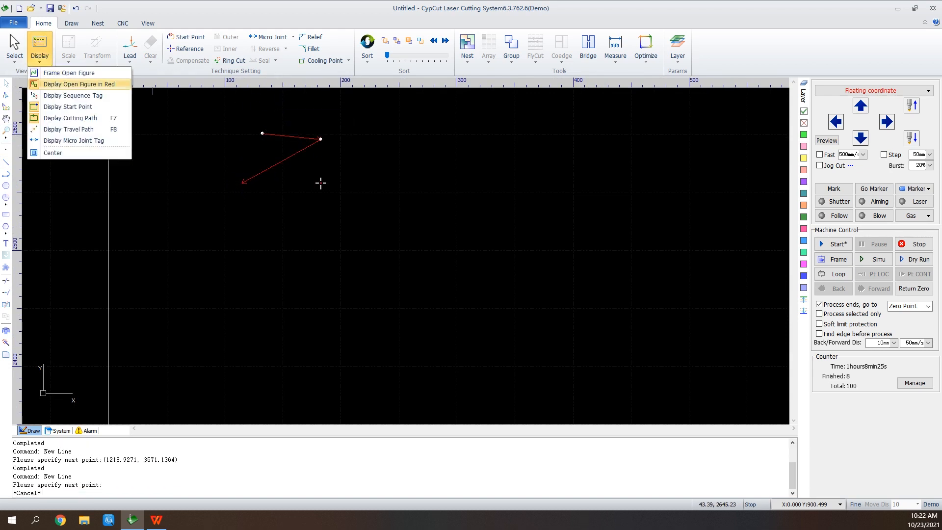
pyautogui.click(79, 84)
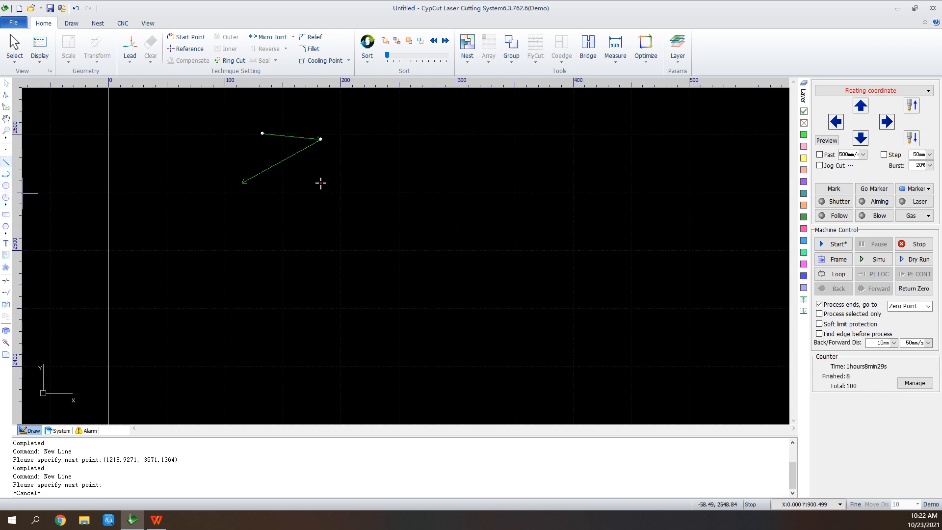
# Draw a line from the lower end of the V upward past its starting point to close the figure
pyautogui.click(6, 161)
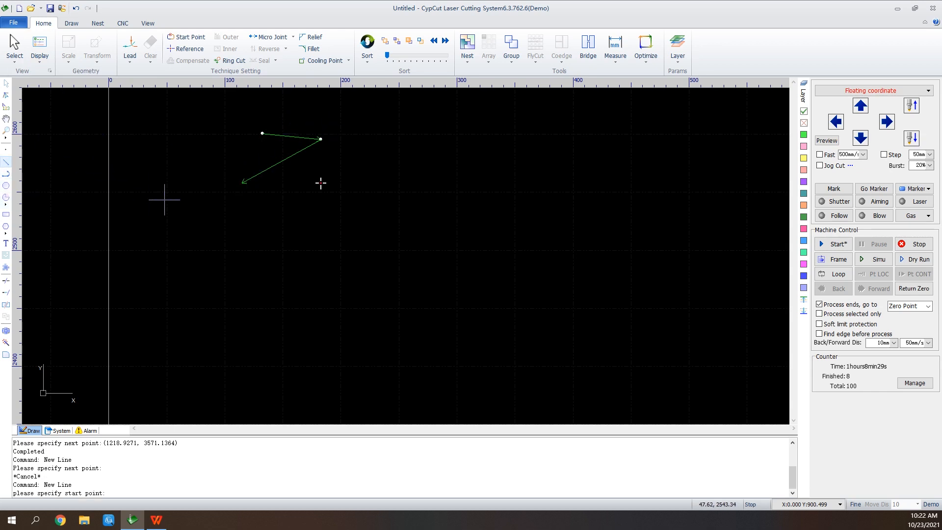
pyautogui.click(242, 182)
pyautogui.click(290, 117)
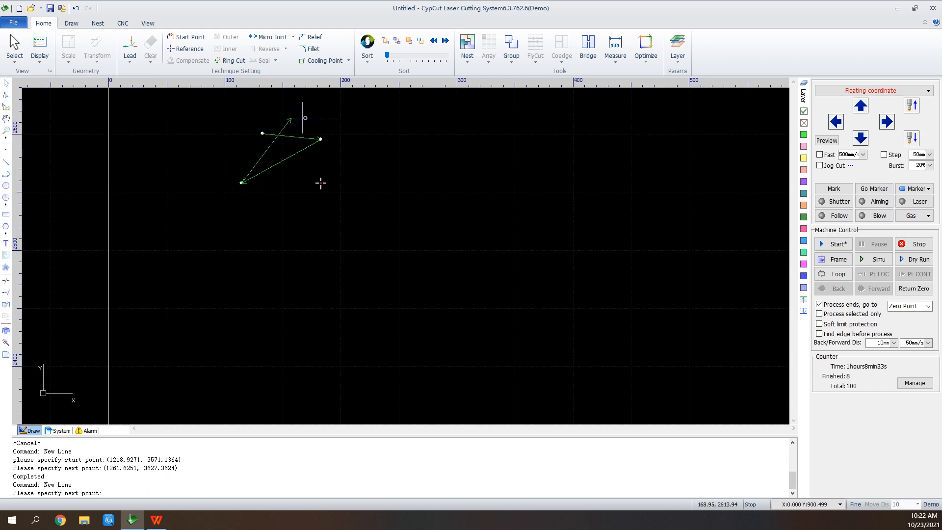
pyautogui.rightClick(311, 118)
pyautogui.click(343, 127)
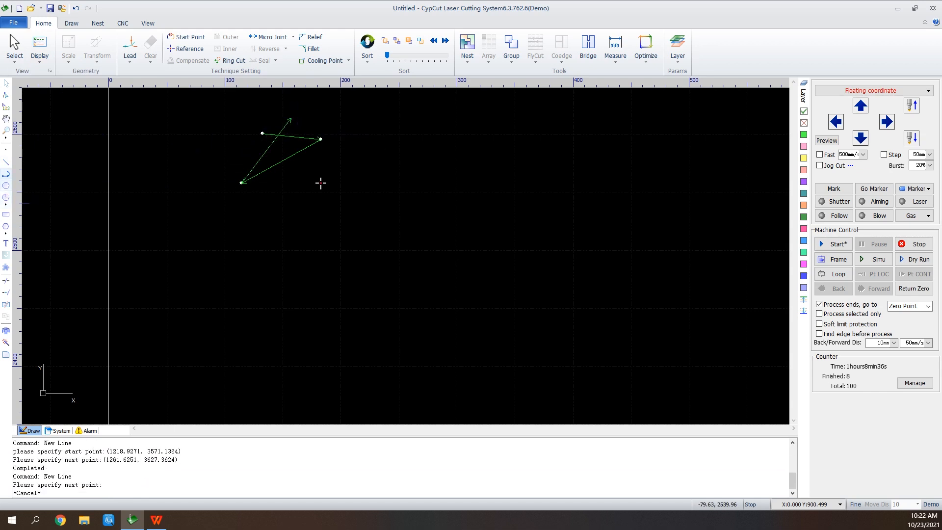
# Draw an open triangular polyline to the right of the first figure, leaving its last side short
pyautogui.click(6, 173)
pyautogui.click(384, 130)
pyautogui.click(477, 130)
pyautogui.click(434, 211)
pyautogui.click(397, 140)
pyautogui.rightClick(396, 140)
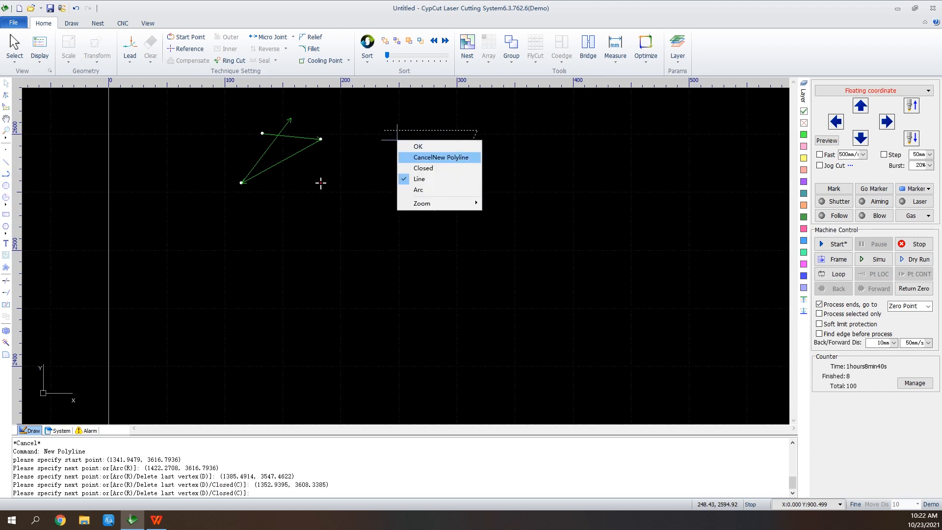
pyautogui.click(431, 155)
# Draw a circle of about 42 mm radius to the right of the triangle
pyautogui.click(6, 186)
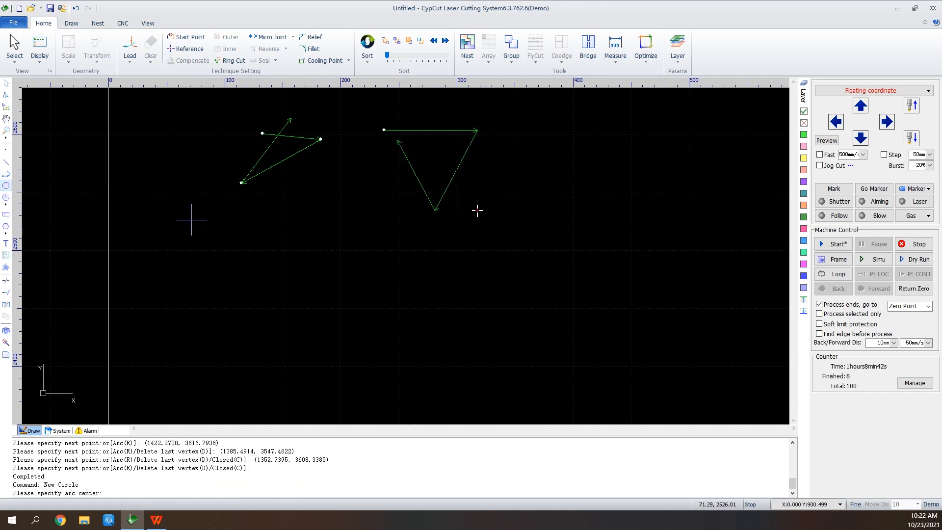
pyautogui.click(558, 146)
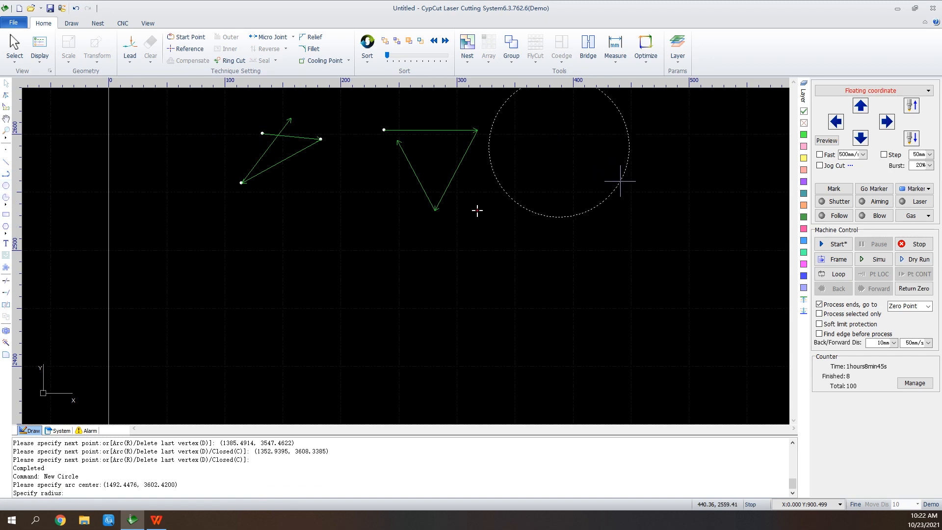
pyautogui.click(593, 112)
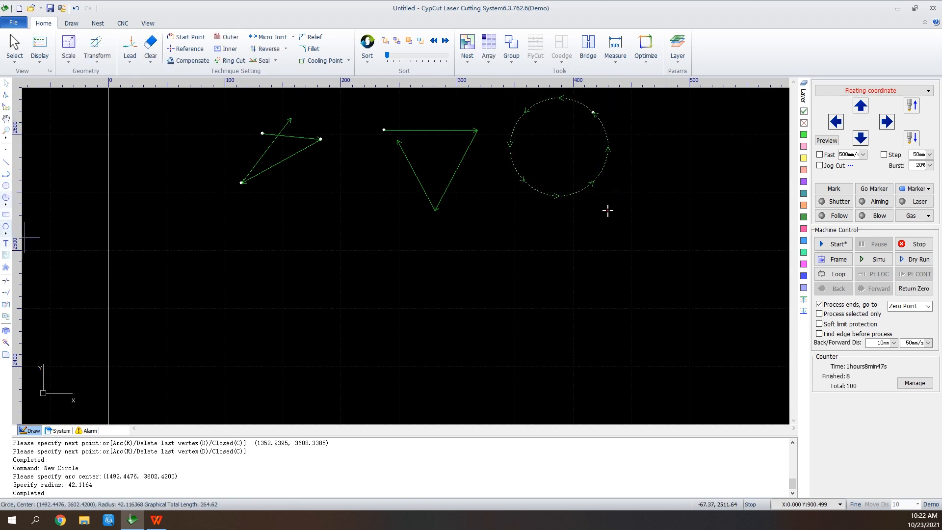
# Draw a rectangle about 81 × 48 mm to the right of the circle
pyautogui.click(6, 213)
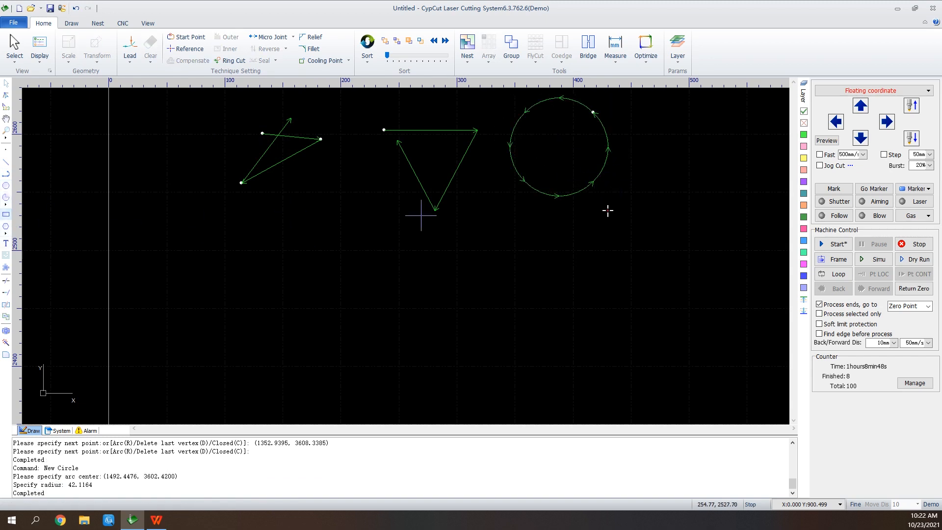
pyautogui.click(678, 143)
pyautogui.click(771, 198)
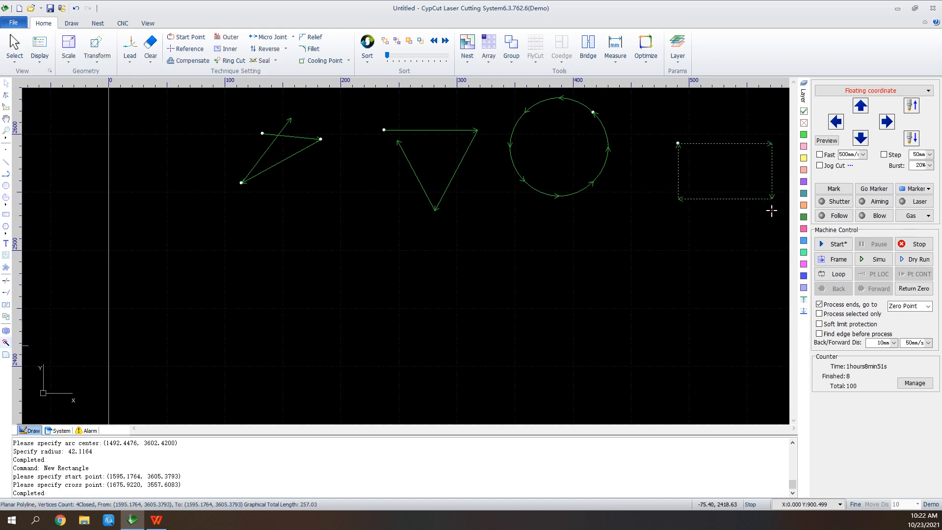
# Draw a large rectangle with open notched corners and place it below the other shapes
pyautogui.click(6, 267)
pyautogui.click(474, 285)
pyautogui.click(565, 339)
pyautogui.press('Return')
pyautogui.scroll(-1, 551, 267)
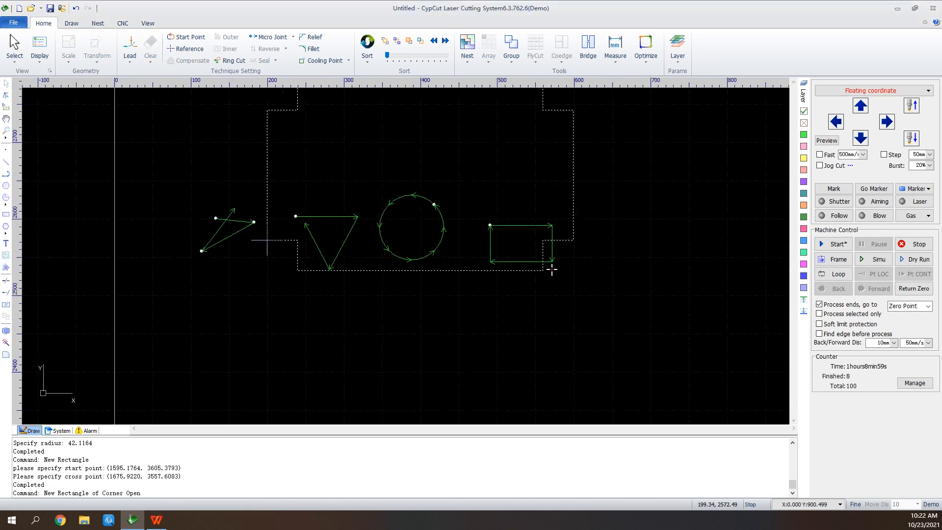
pyautogui.scroll(-1, 551, 269)
pyautogui.click(419, 391)
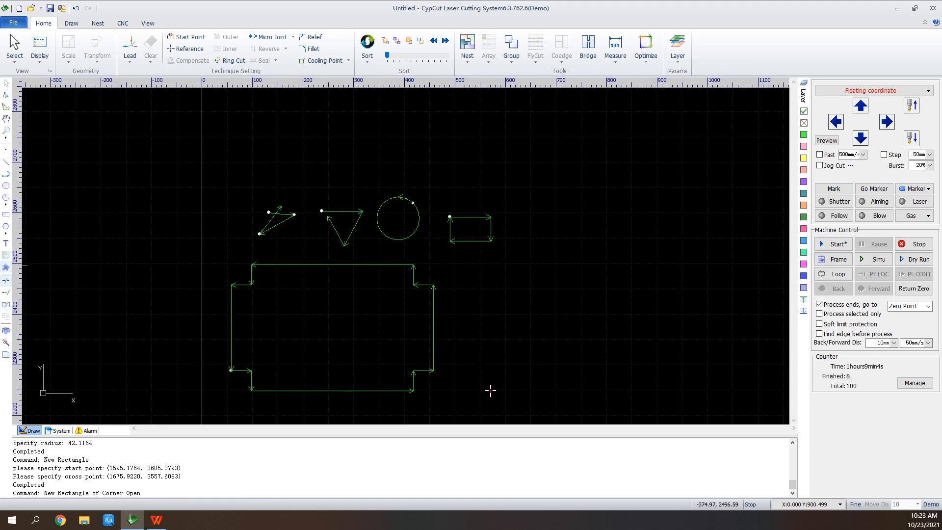
# Insert the text "Friendess" to the right of the notched rectangle
pyautogui.click(6, 242)
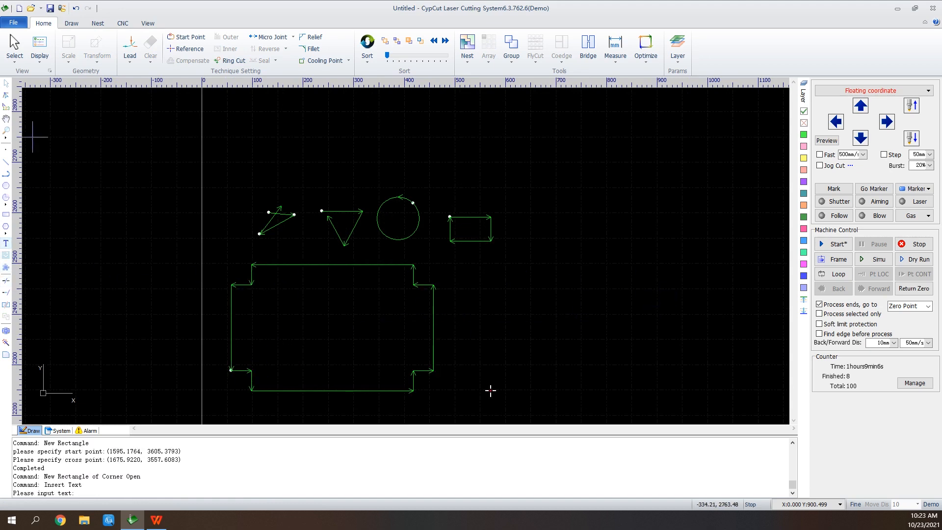
pyautogui.click(505, 321)
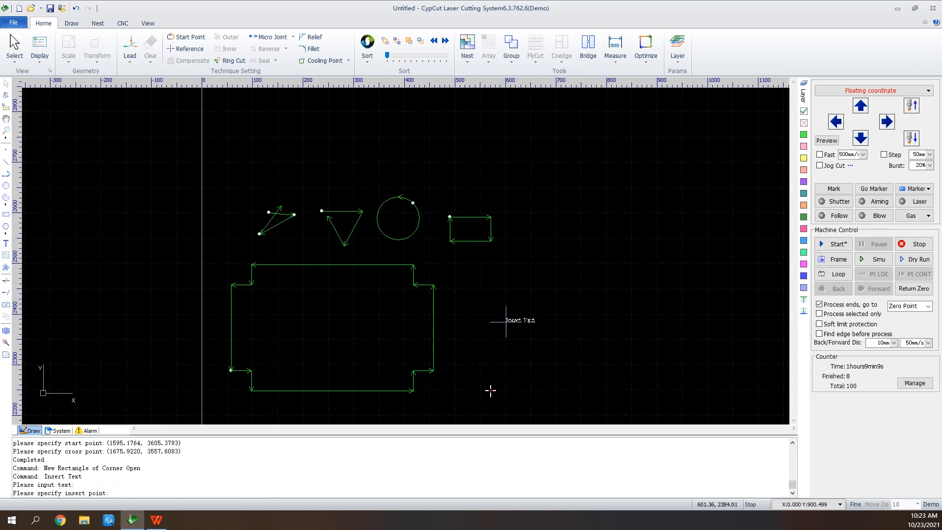
pyautogui.click(507, 322)
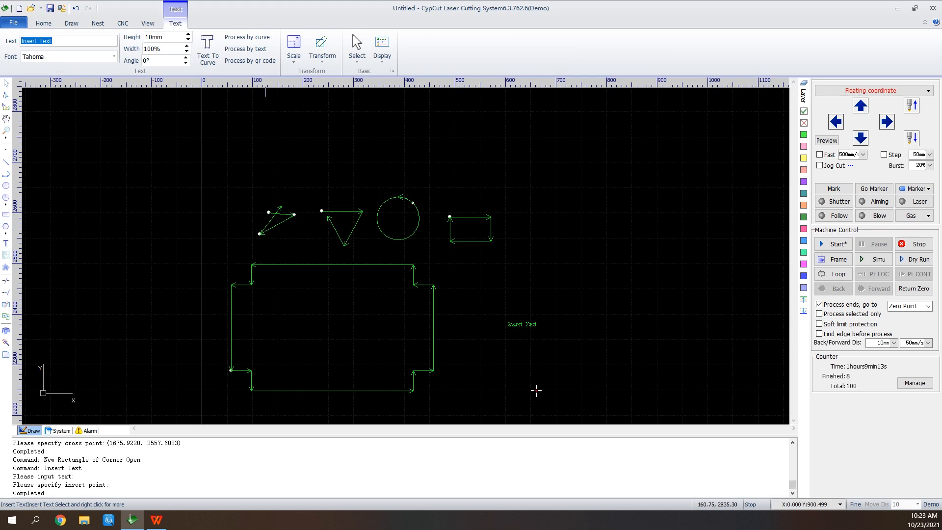
pyautogui.write('F')
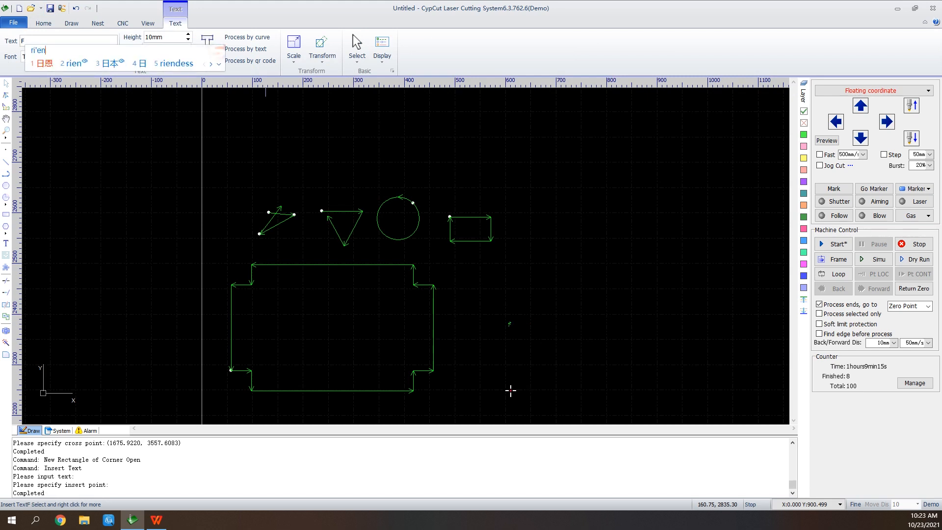
pyautogui.write('riendess')
pyautogui.press('Return')
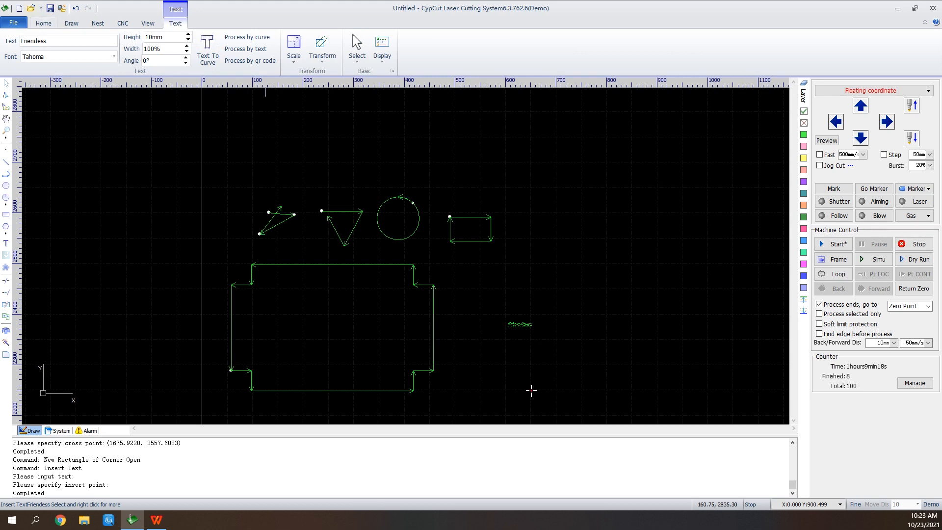
# Scale the text to a 40 mm height
pyautogui.scroll(3, 520, 322)
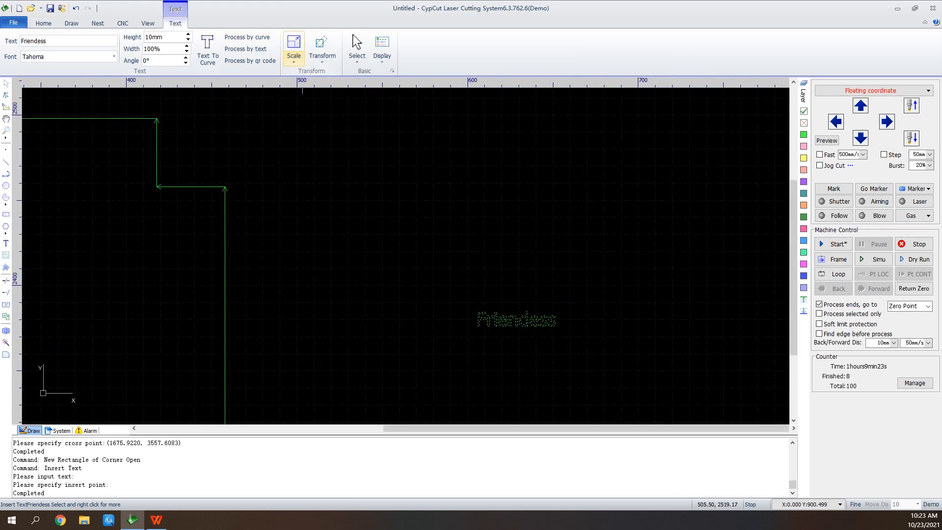
pyautogui.click(293, 59)
pyautogui.click(314, 117)
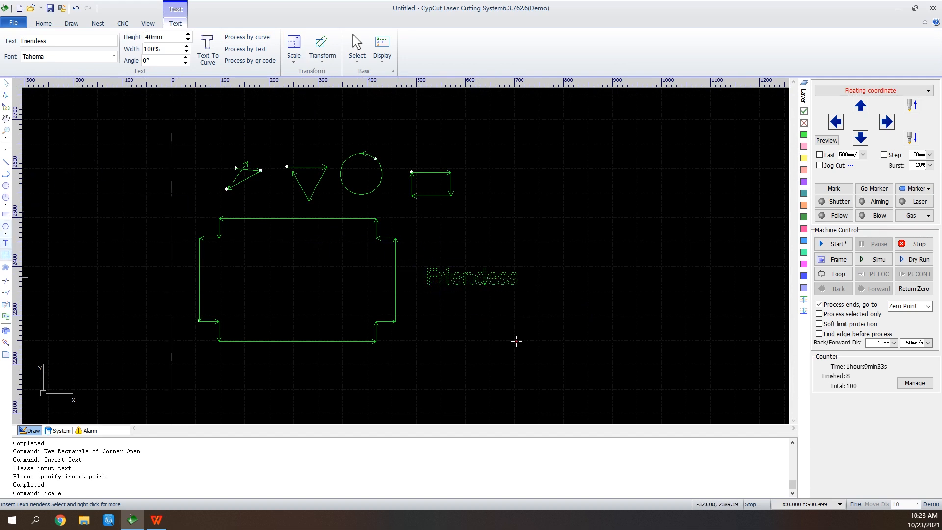
# Trim the overshooting line end at the top of the first triangle
pyautogui.click(5, 281)
pyautogui.scroll(2, 243, 168)
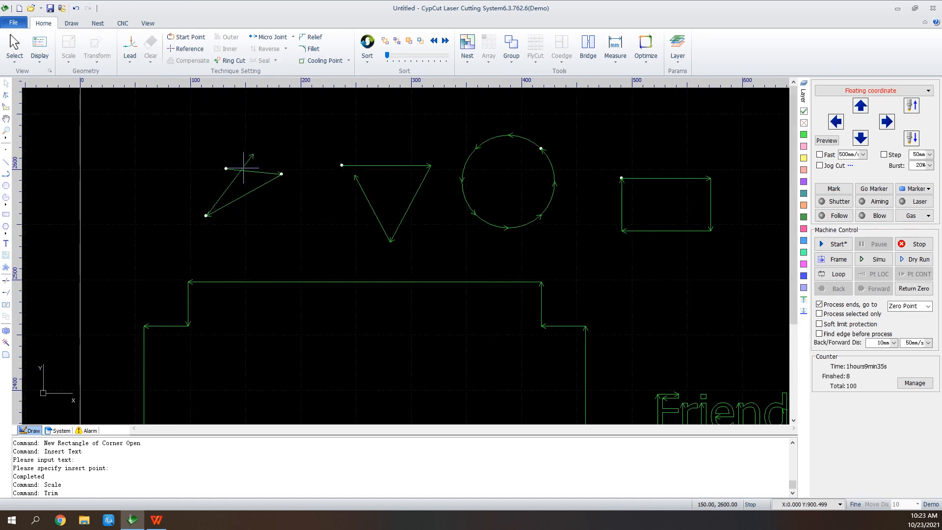
pyautogui.click(247, 164)
pyautogui.click(235, 169)
# Extend the short side of the second triangle to close it
pyautogui.click(5, 292)
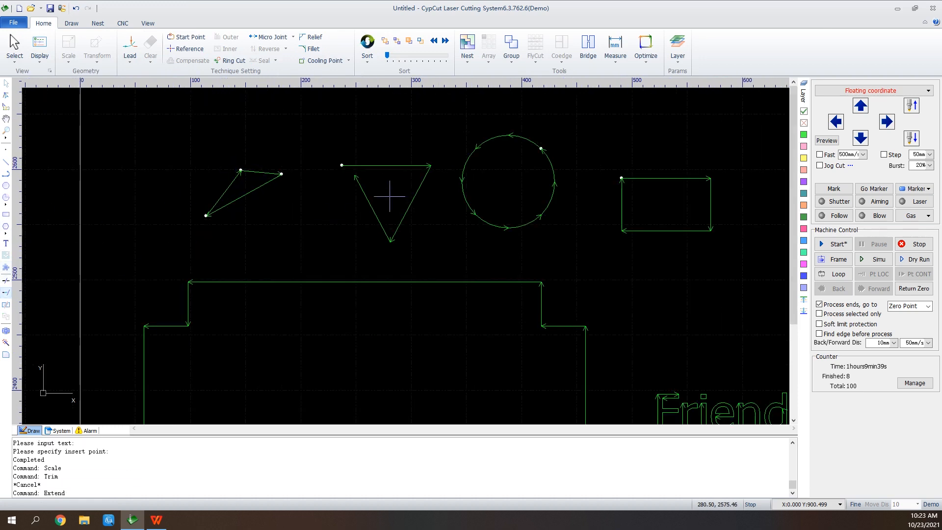
pyautogui.click(358, 172)
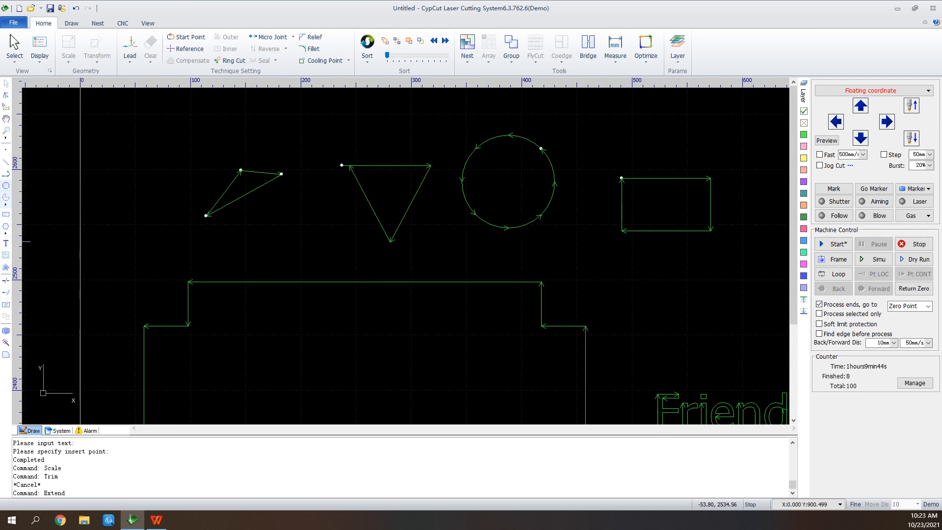
# Draw a larger circle of about 65 mm radius around the existing circle
pyautogui.click(6, 185)
pyautogui.click(520, 190)
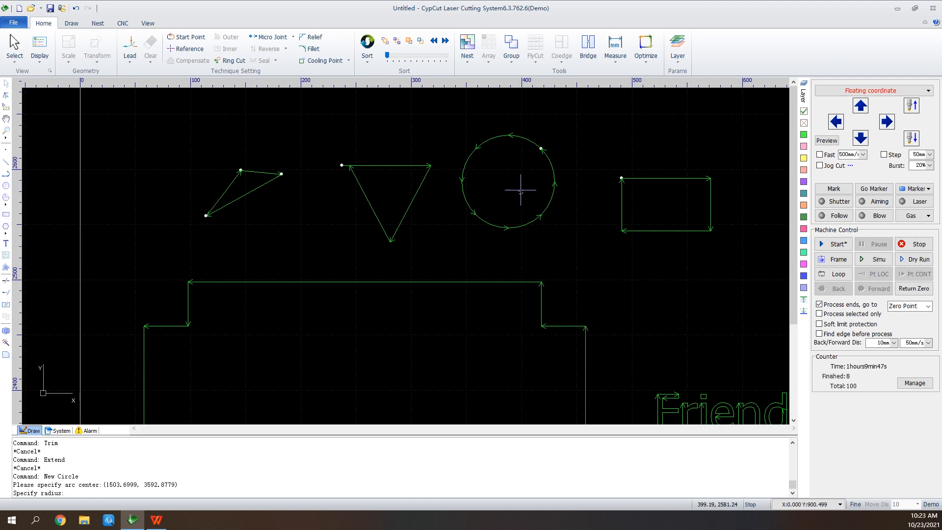
pyautogui.click(500, 123)
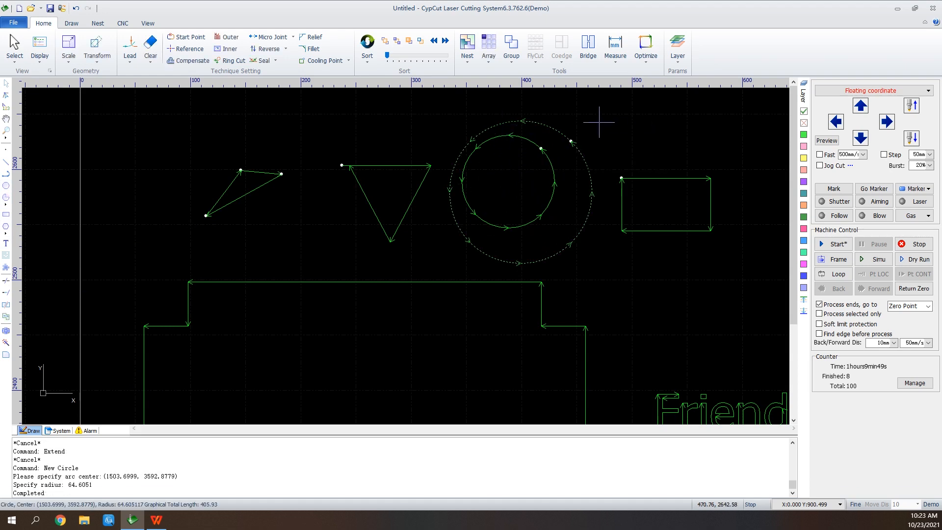
# Select both circles and align their centers
pyautogui.moveTo(584, 118); pyautogui.dragTo(497, 190)
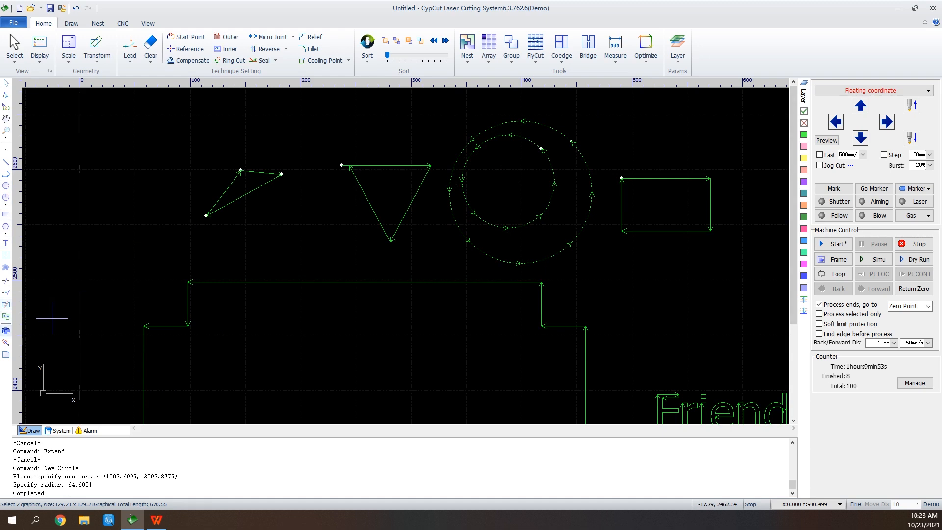
pyautogui.click(6, 330)
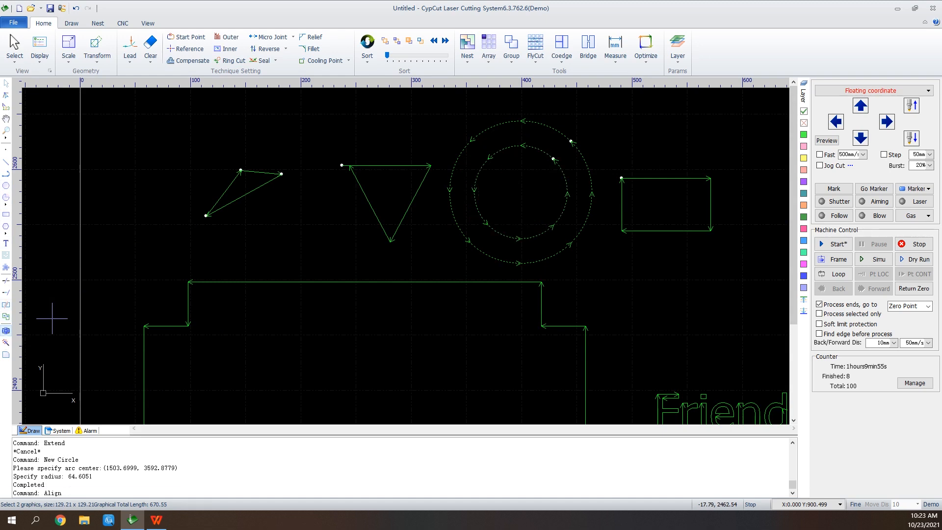
# Explode the notched rectangle into separate segments
pyautogui.scroll(-1, 595, 164)
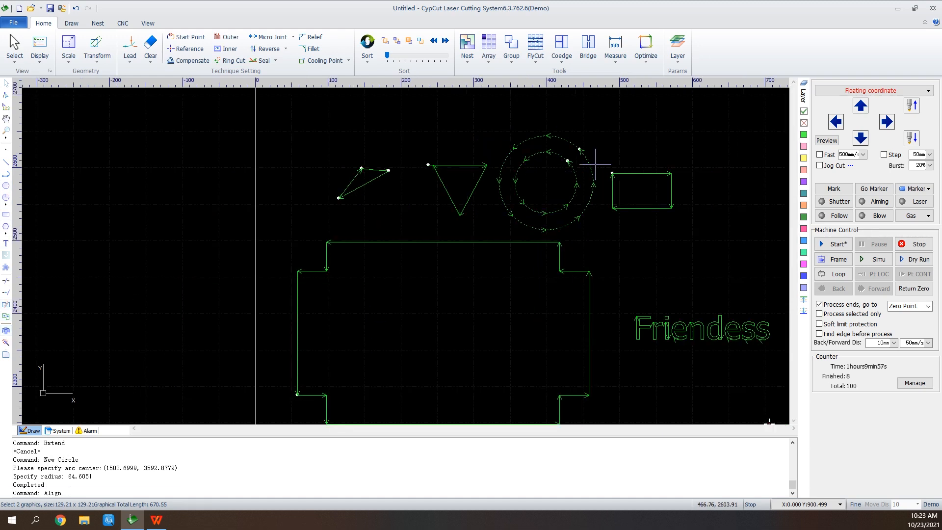
pyautogui.scroll(-2, 595, 163)
pyautogui.scroll(2, 637, 184)
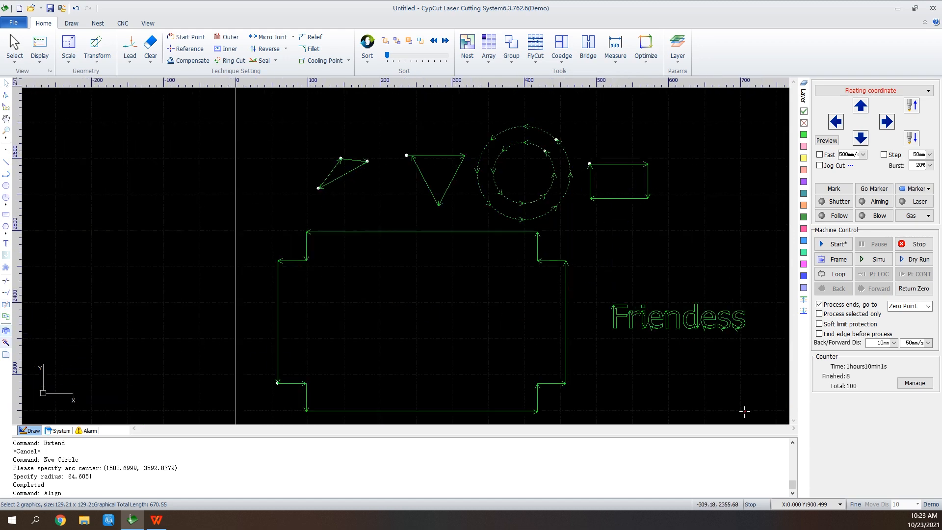
pyautogui.moveTo(584, 249); pyautogui.dragTo(520, 290)
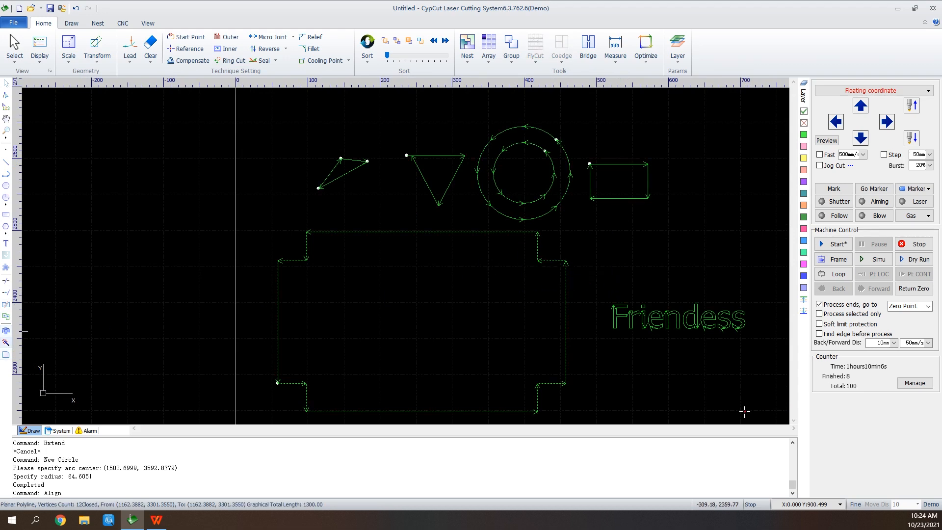
pyautogui.click(6, 341)
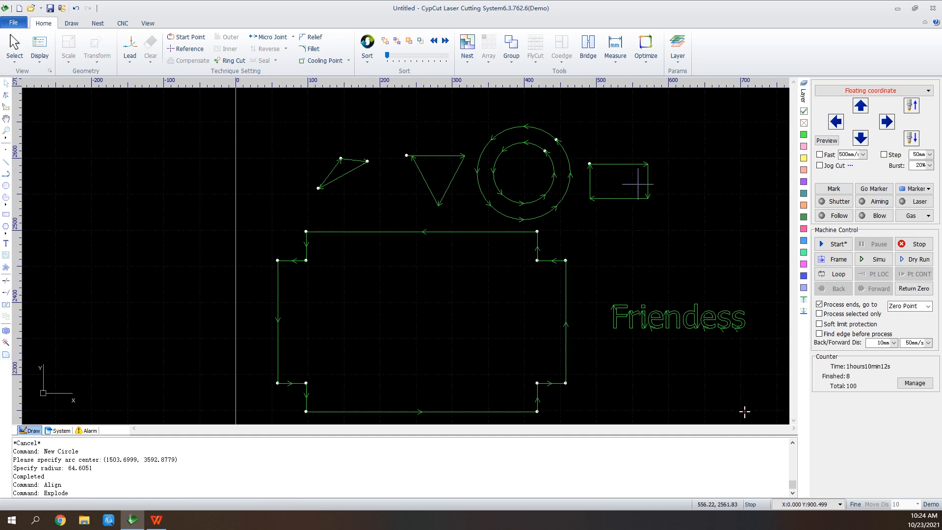
# Select the small rectangle and fillet its corners with the default radius
pyautogui.click(655, 159)
pyautogui.click(649, 163)
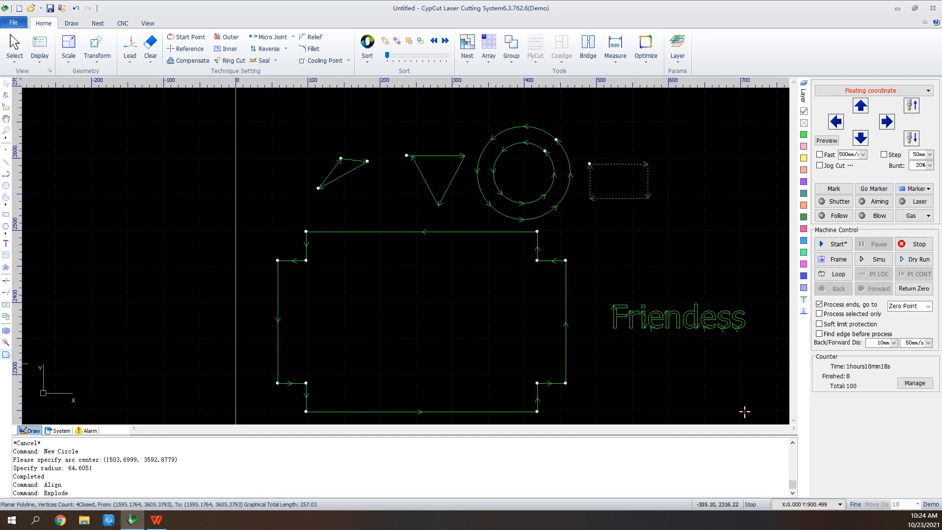
pyautogui.click(6, 354)
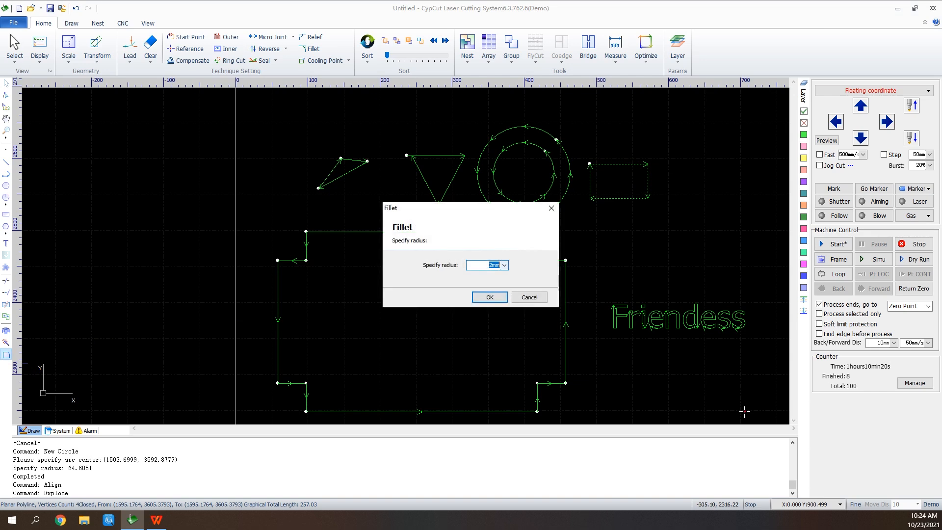
pyautogui.press('Return')
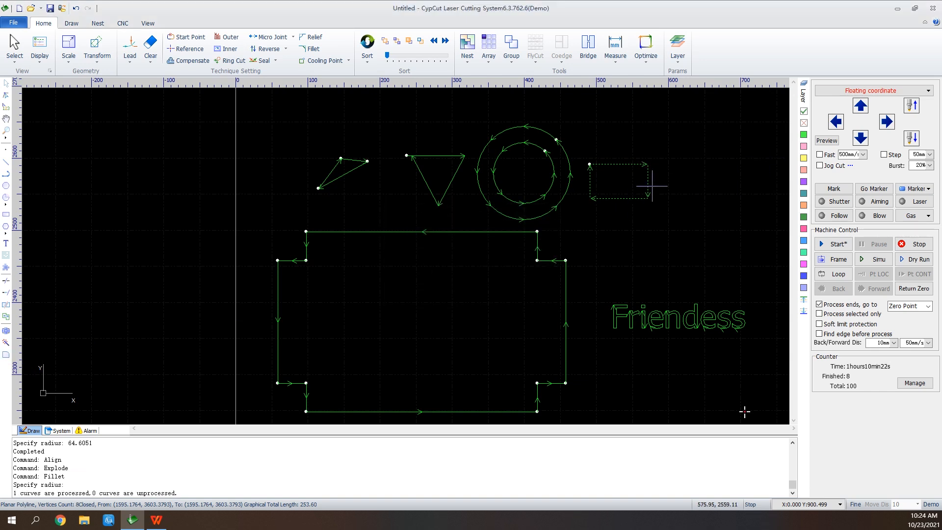
# Draw an open four-segment polyline about 12 mm wide in a trapezoid shape beside the filleted rectangle
pyautogui.scroll(5, 633, 211)
pyautogui.scroll(3, 626, 227)
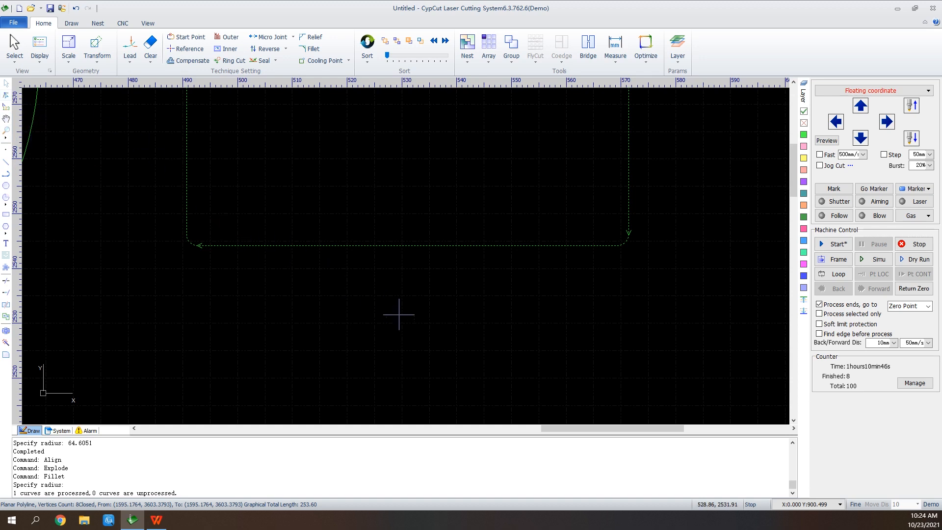
pyautogui.scroll(-2, 336, 399)
pyautogui.scroll(5, 343, 372)
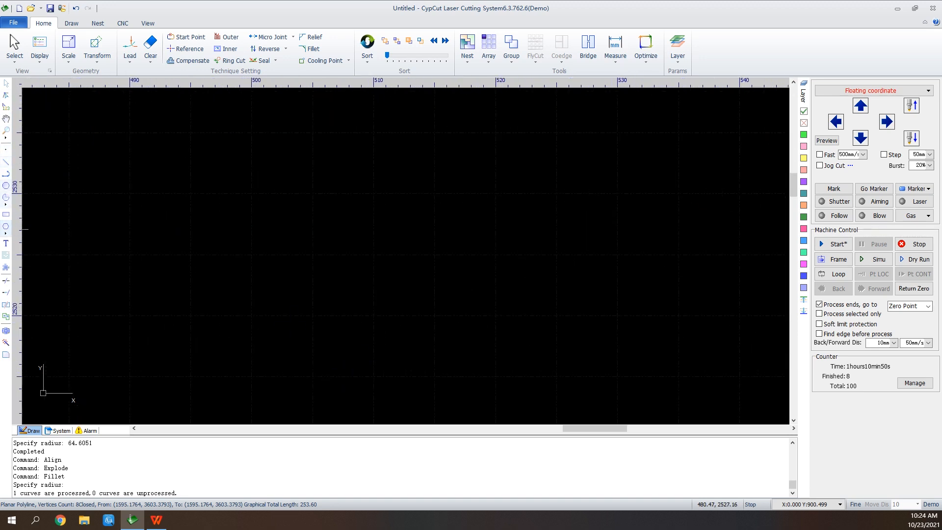
pyautogui.click(6, 174)
pyautogui.click(213, 149)
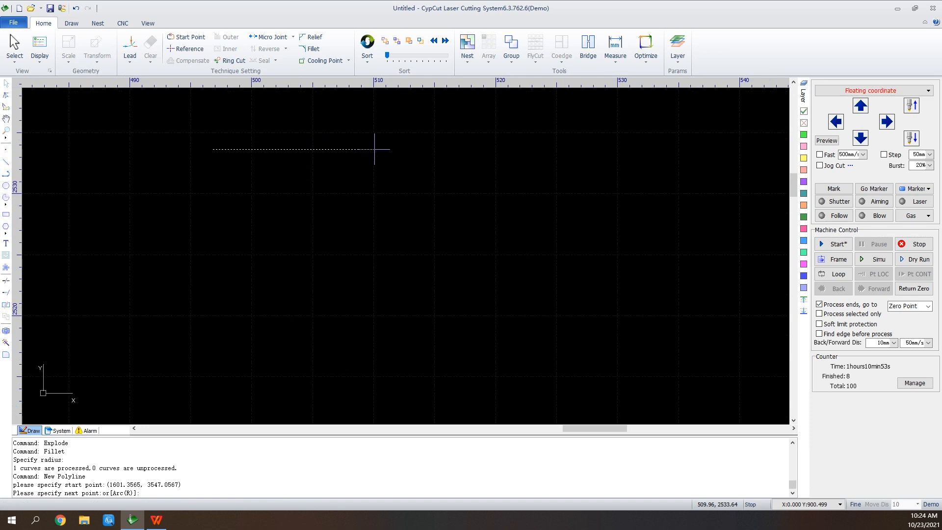
pyautogui.click(359, 149)
pyautogui.click(350, 240)
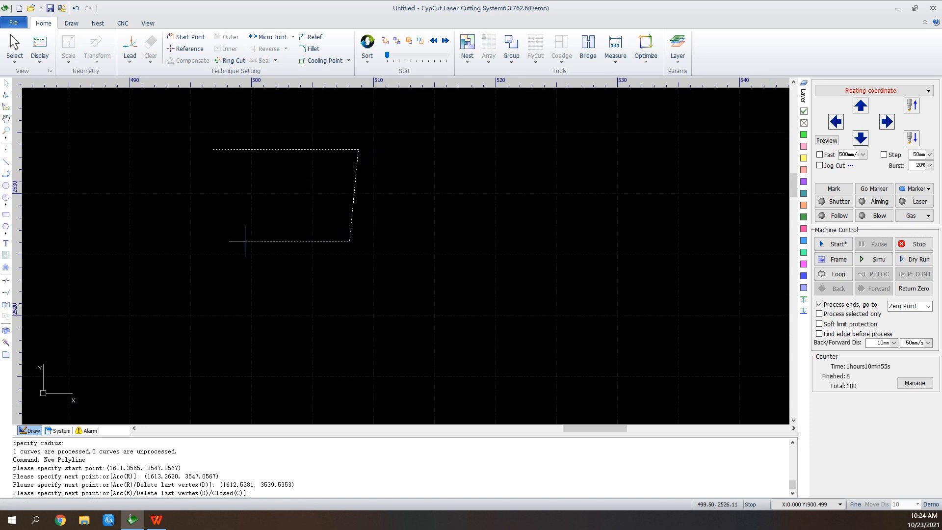
pyautogui.click(238, 240)
pyautogui.click(230, 167)
pyautogui.rightClick(230, 167)
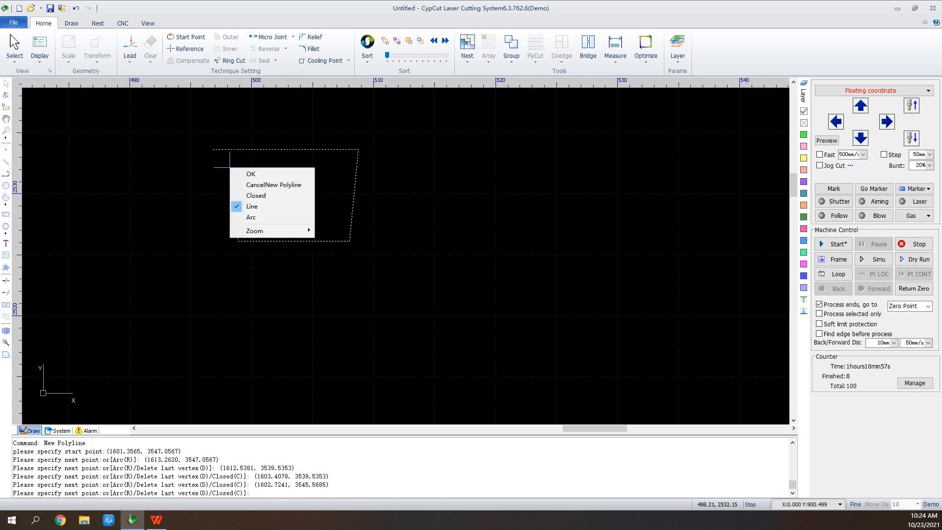
pyautogui.click(248, 174)
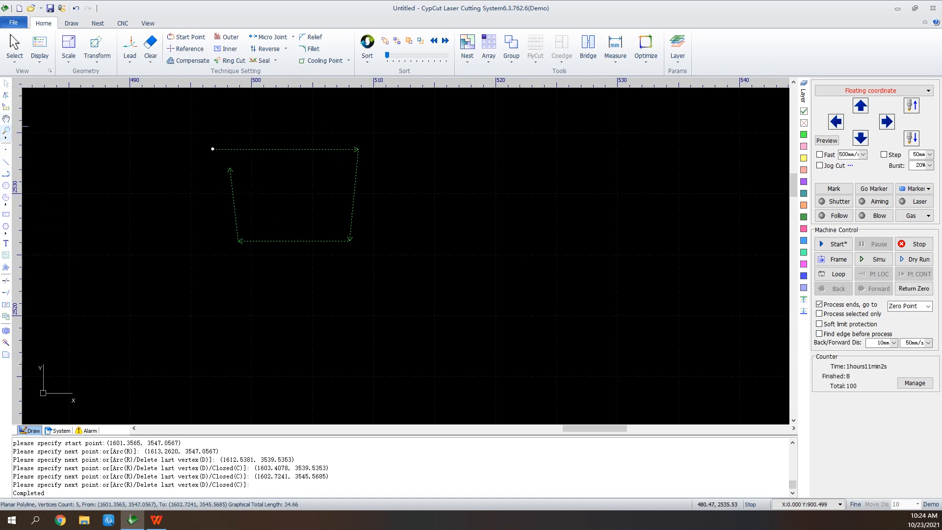
# Move the polyline's last node onto its start point to close the trapezoid
pyautogui.click(6, 94)
pyautogui.click(229, 168)
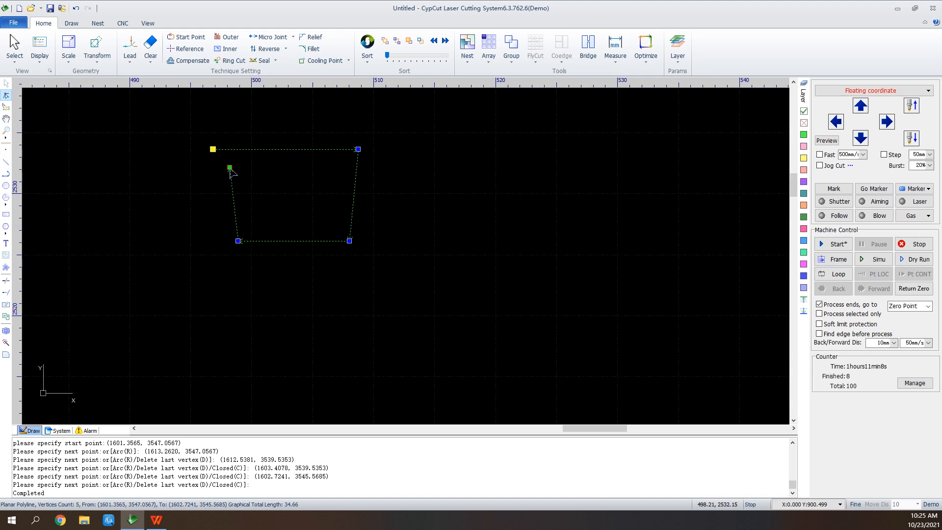
pyautogui.click(230, 168)
pyautogui.click(212, 149)
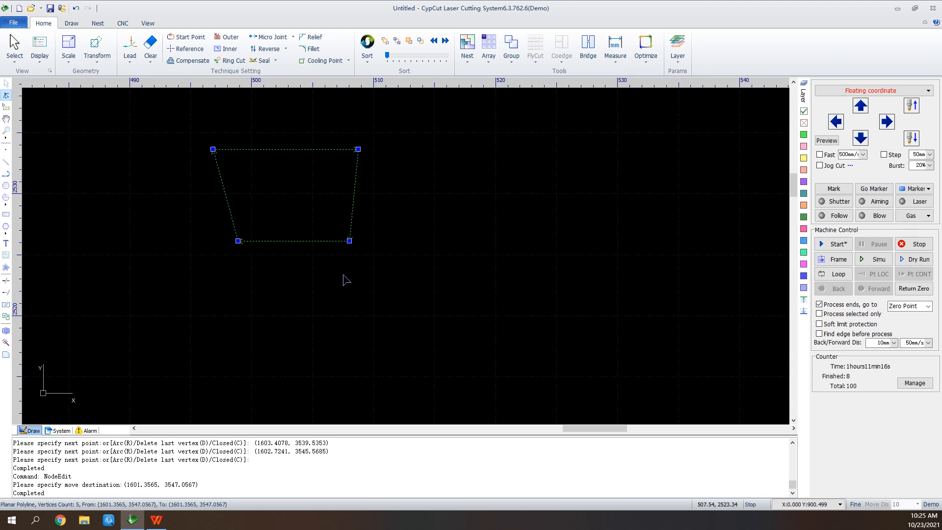
# Manually sort the cutting order by picking the triangles, circles, rectangles, notched outline and text in sequence
pyautogui.scroll(-6, 515, 300)
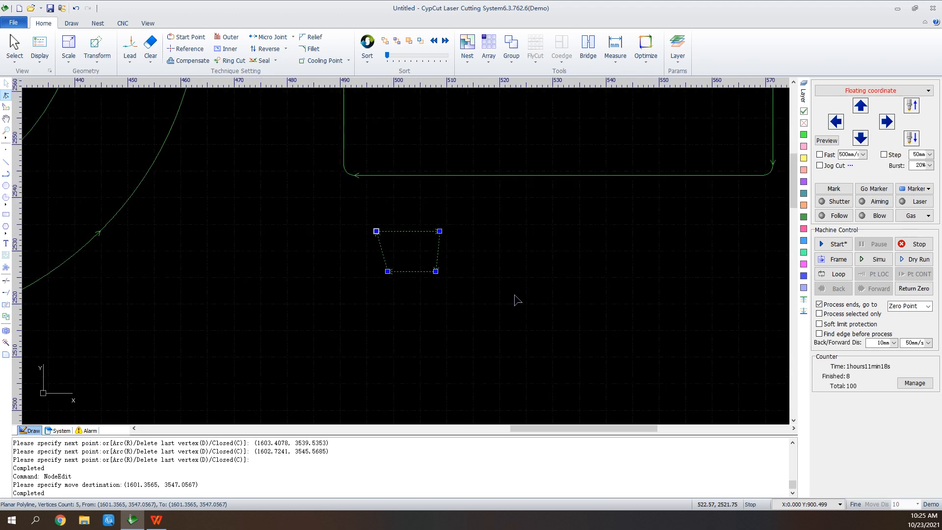
pyautogui.scroll(-3, 543, 130)
pyautogui.scroll(2, 543, 142)
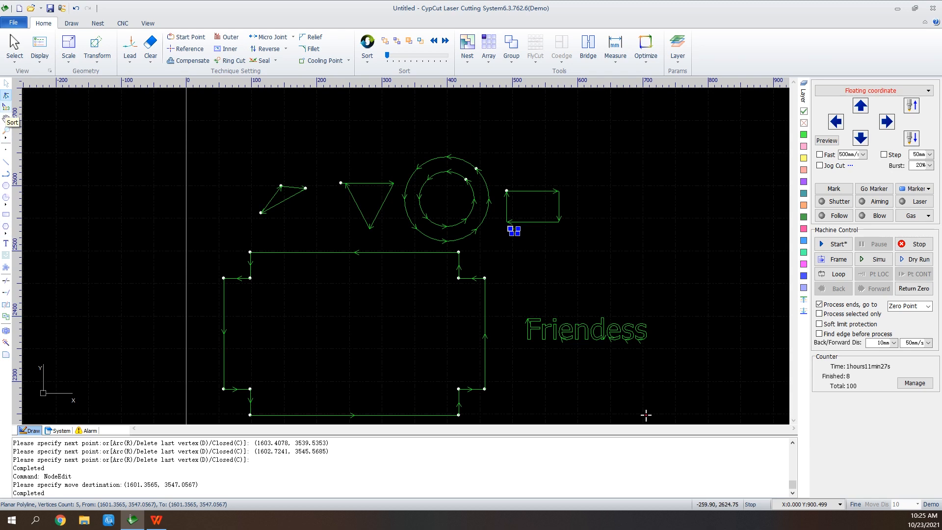
pyautogui.click(6, 106)
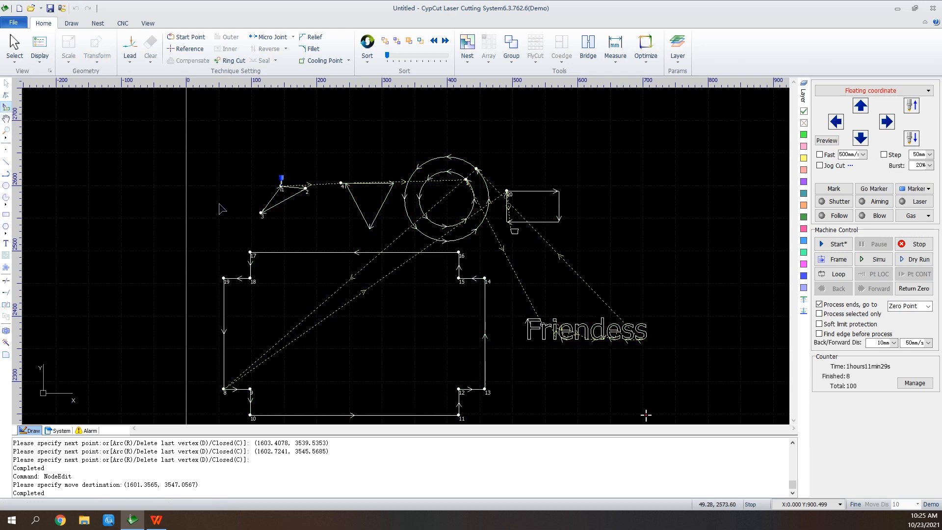
pyautogui.click(290, 203)
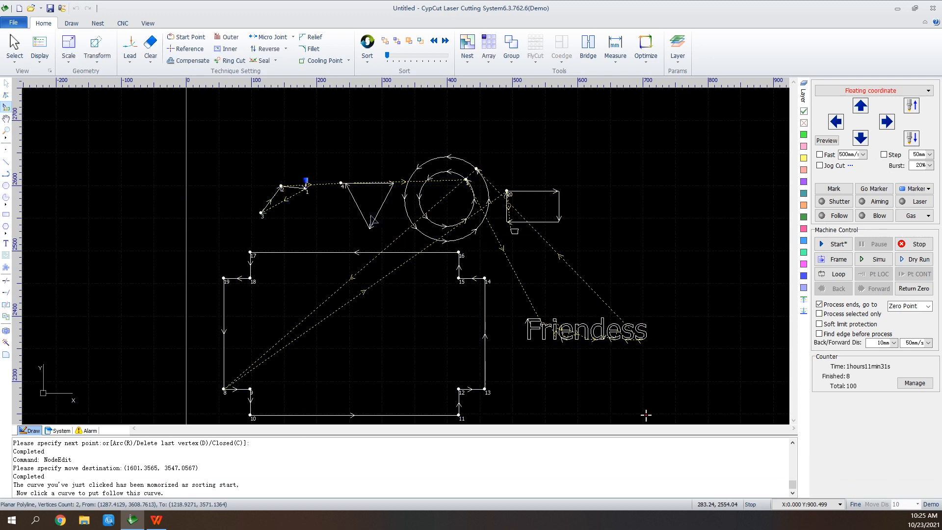
pyautogui.click(364, 216)
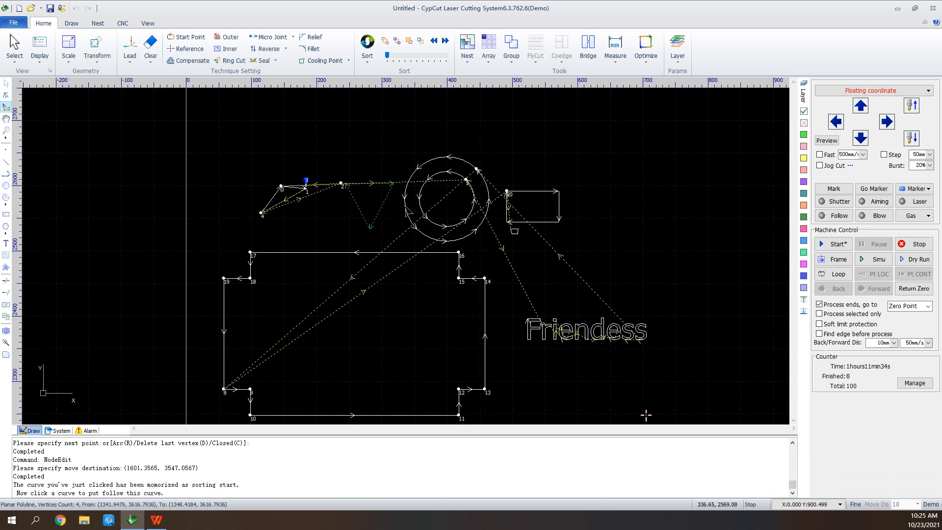
pyautogui.click(407, 199)
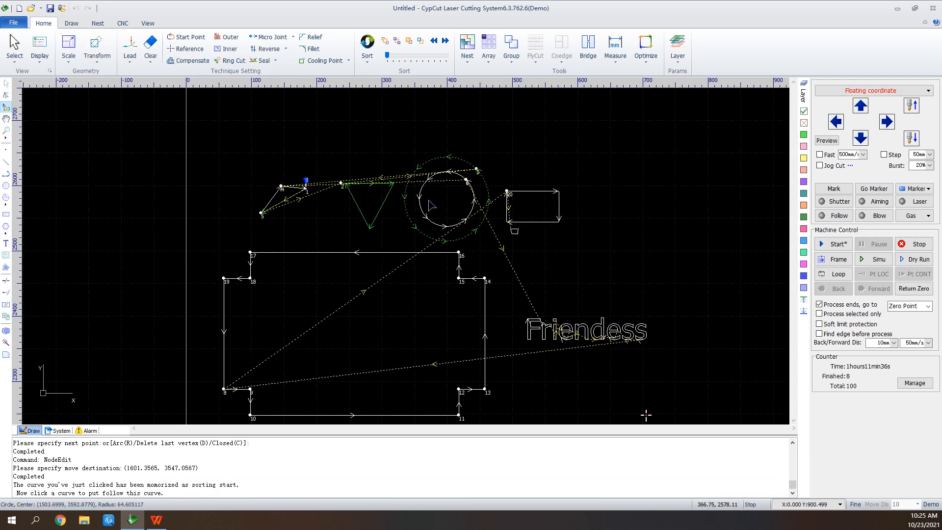
pyautogui.click(538, 222)
pyautogui.click(484, 286)
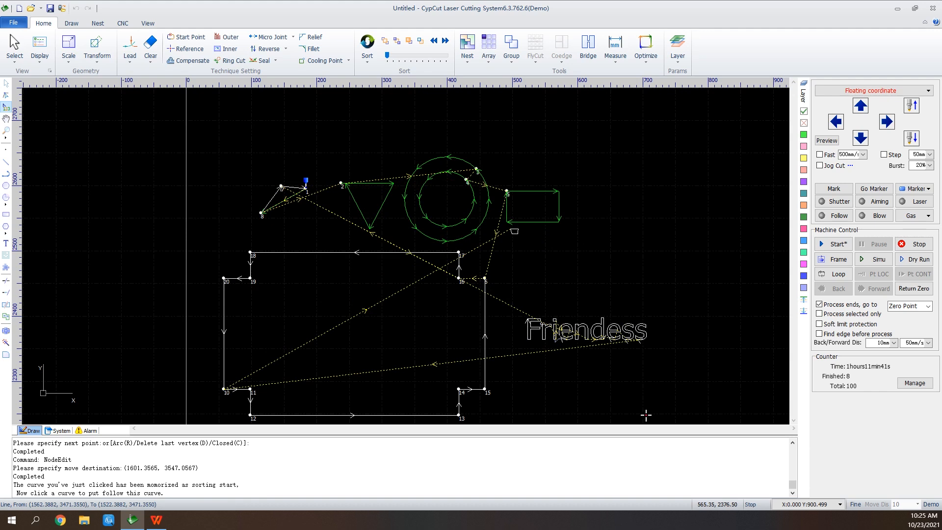
pyautogui.click(559, 333)
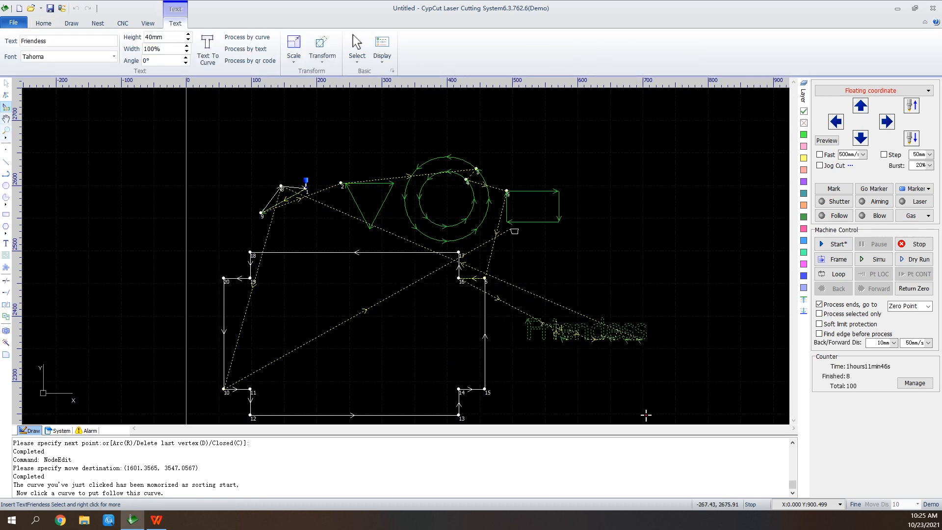
pyautogui.click(6, 118)
pyautogui.moveTo(306, 232); pyautogui.dragTo(192, 150)
pyautogui.moveTo(531, 332); pyautogui.dragTo(559, 292)
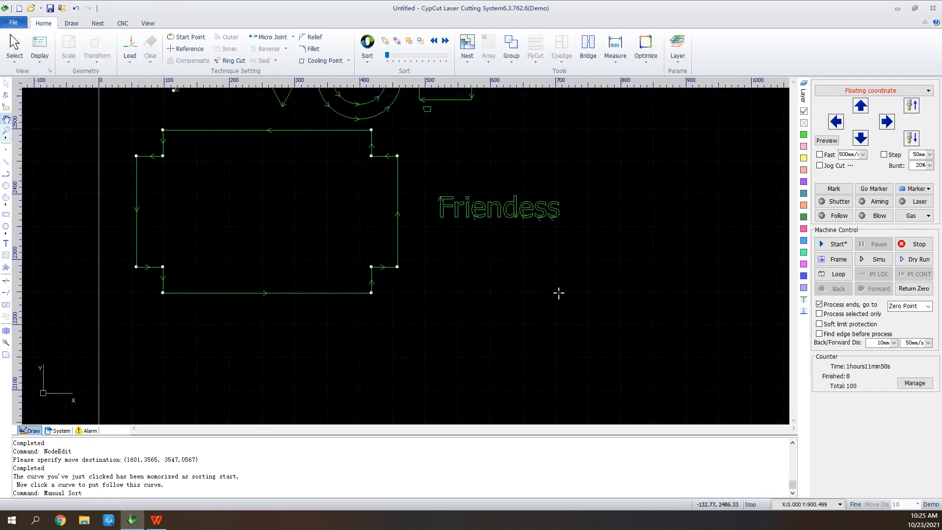
pyautogui.click(6, 135)
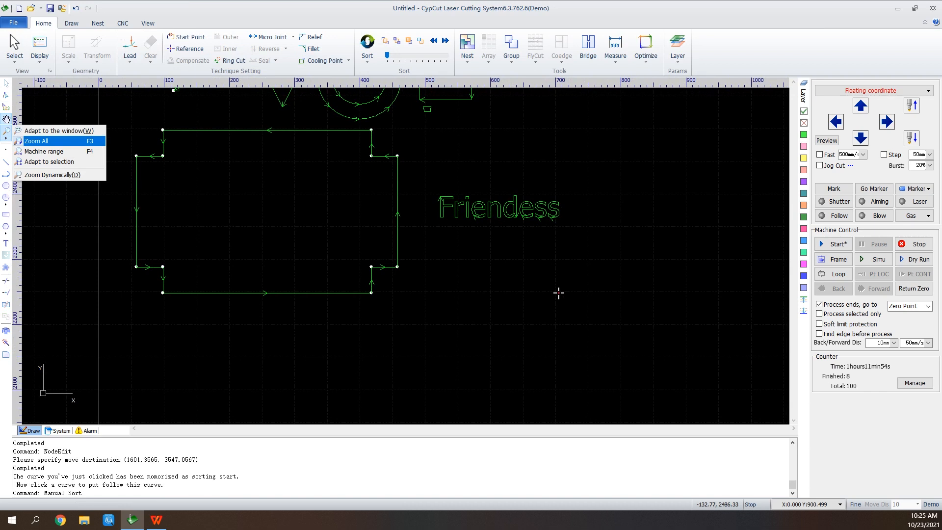
pyautogui.click(49, 140)
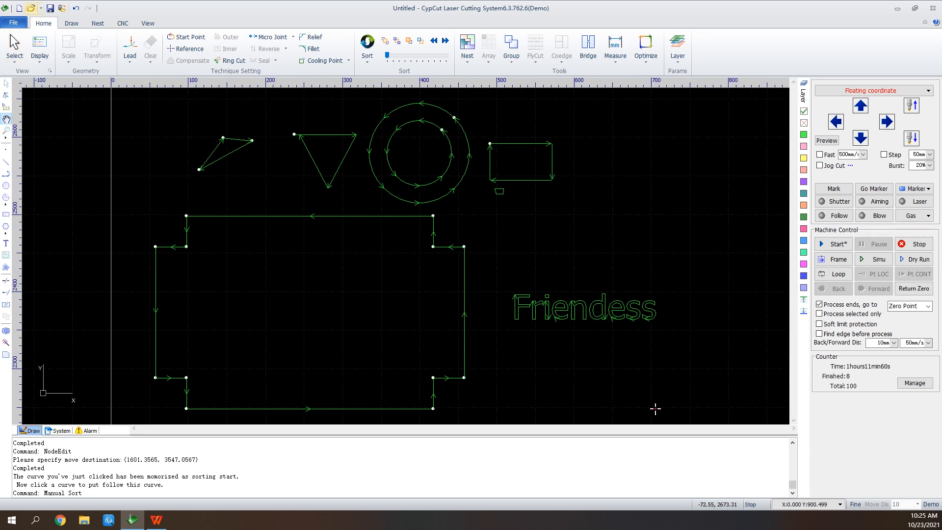
# Open the drawing file eg7批量
pyautogui.click(31, 8)
pyautogui.press('n')
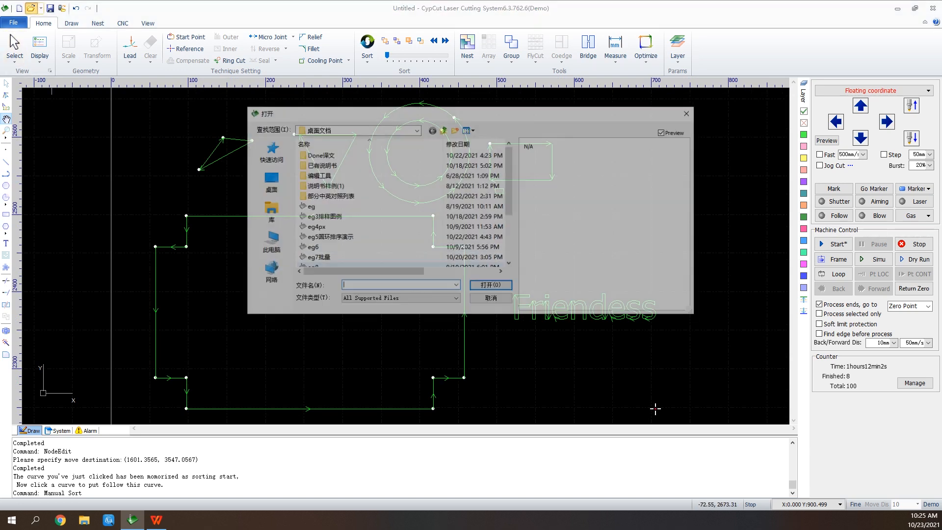
pyautogui.click(317, 258)
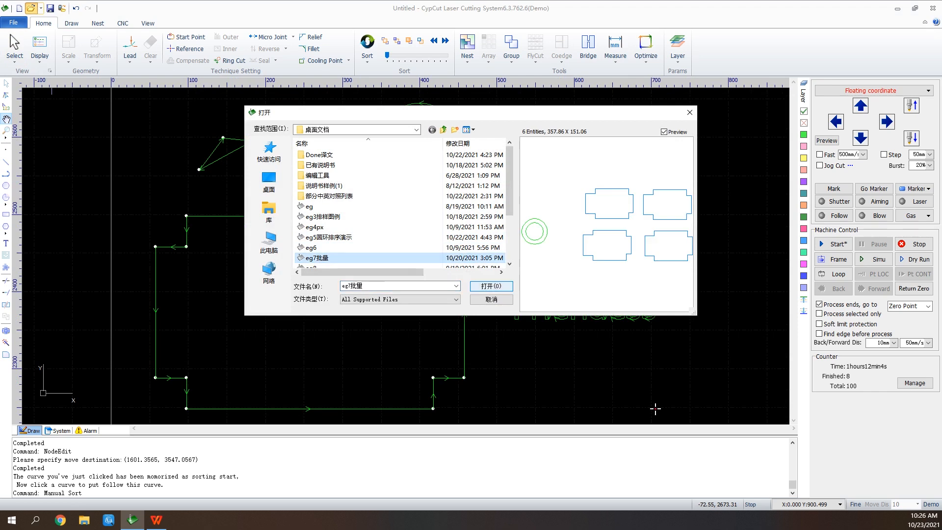
pyautogui.click(491, 285)
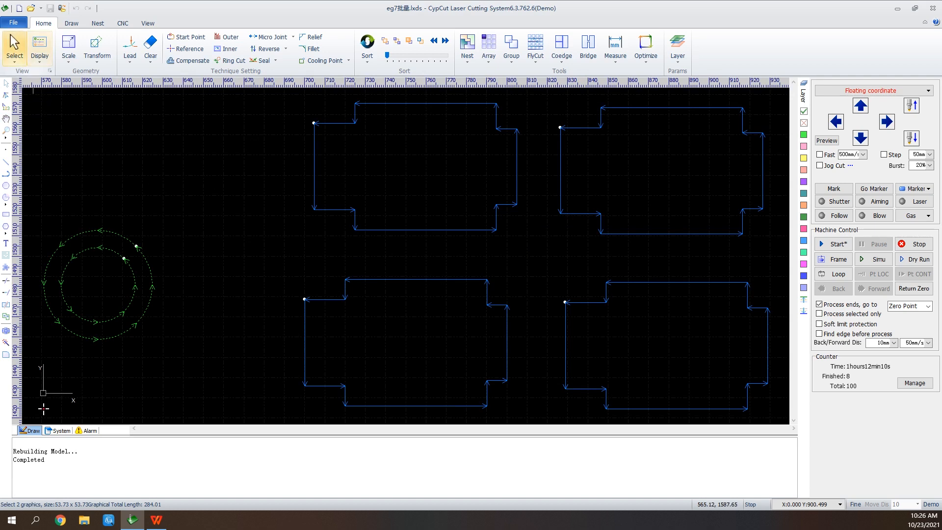
# Select the upper-left notched part and start Batch Modify on it
pyautogui.click(14, 49)
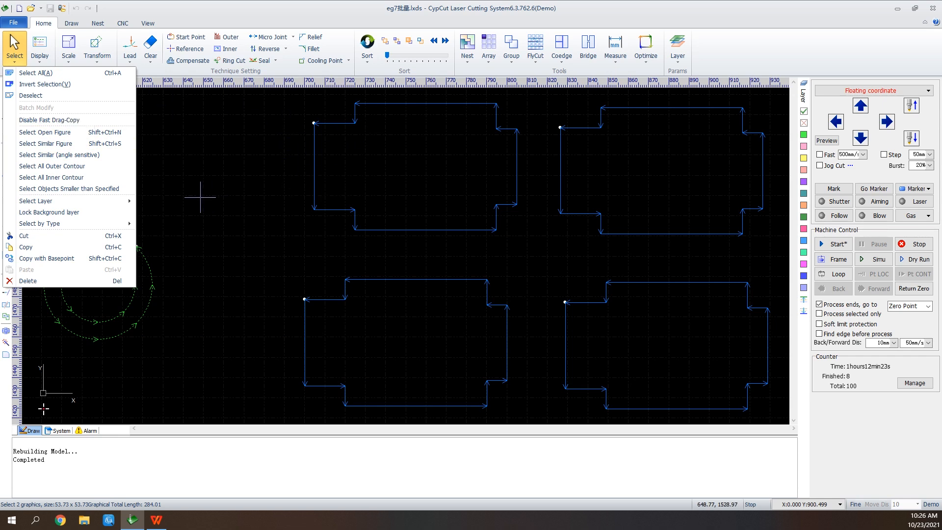
pyautogui.click(485, 128)
pyautogui.moveTo(526, 116); pyautogui.dragTo(463, 172)
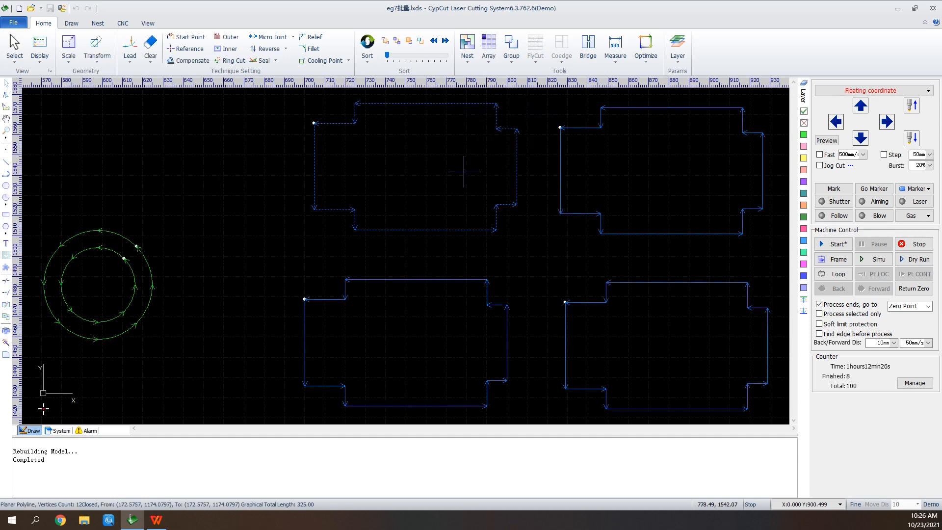
pyautogui.click(14, 49)
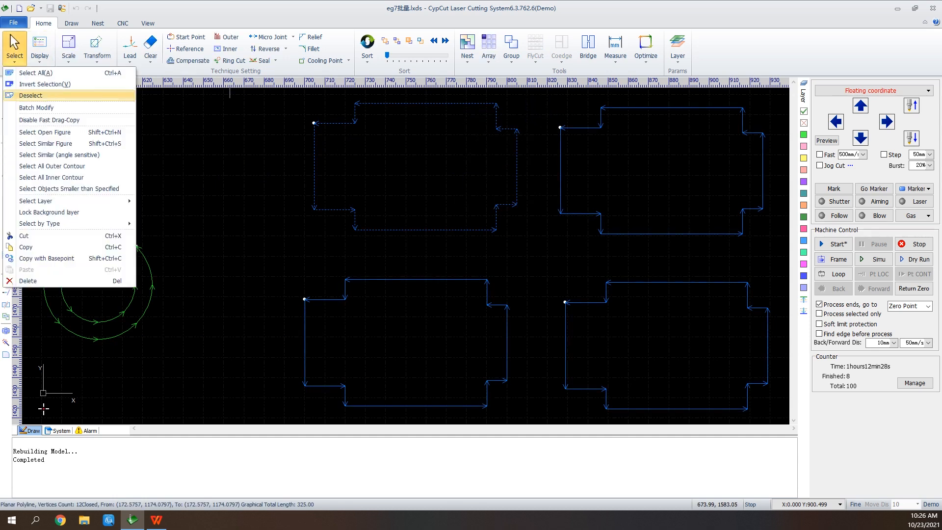
pyautogui.click(35, 108)
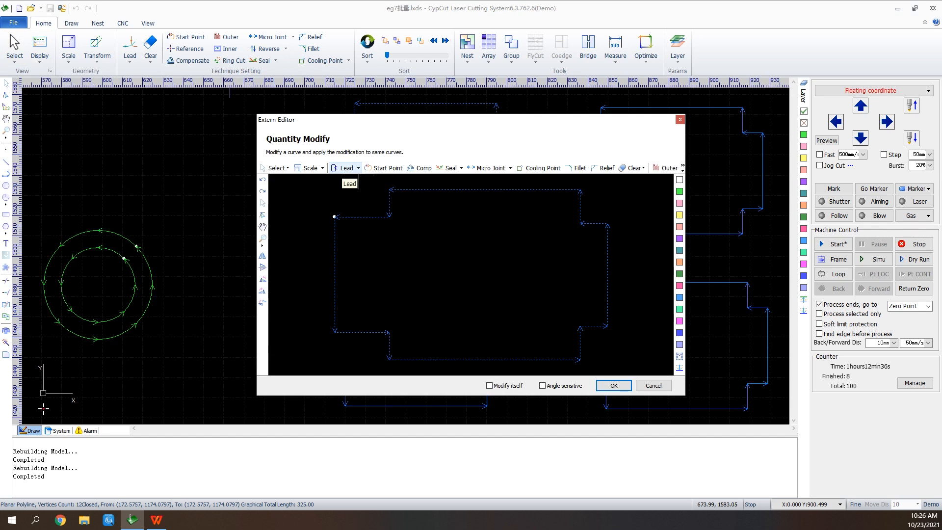
# Add a 20 mm line lead-in at 90° and apply it to all matching parts
pyautogui.click(348, 168)
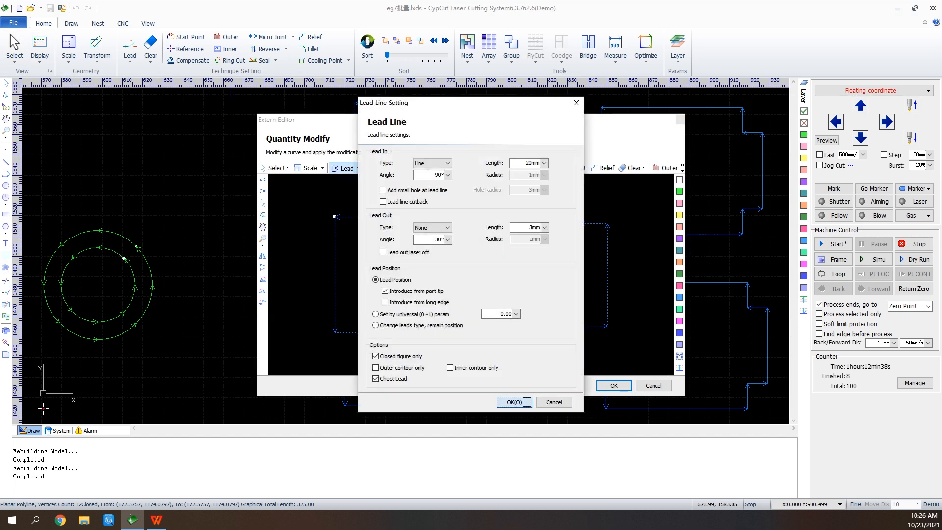
pyautogui.click(514, 401)
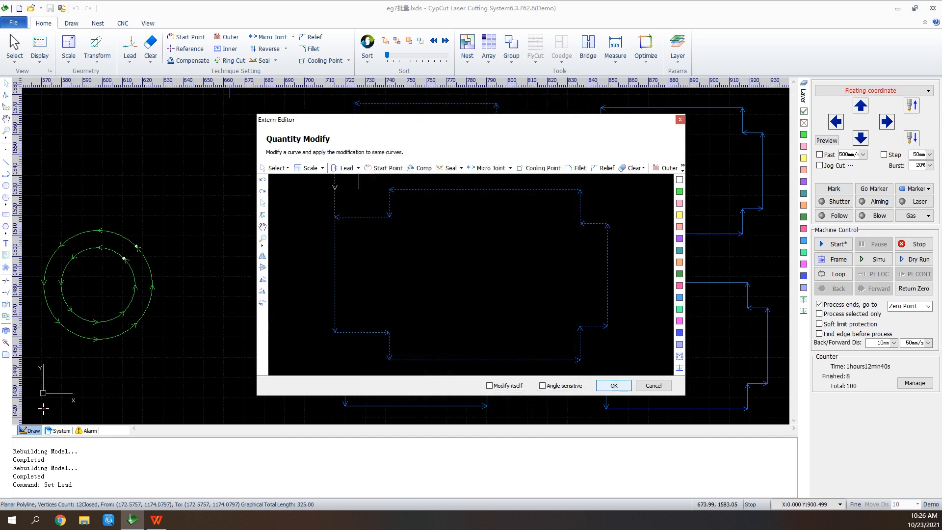
pyautogui.click(613, 386)
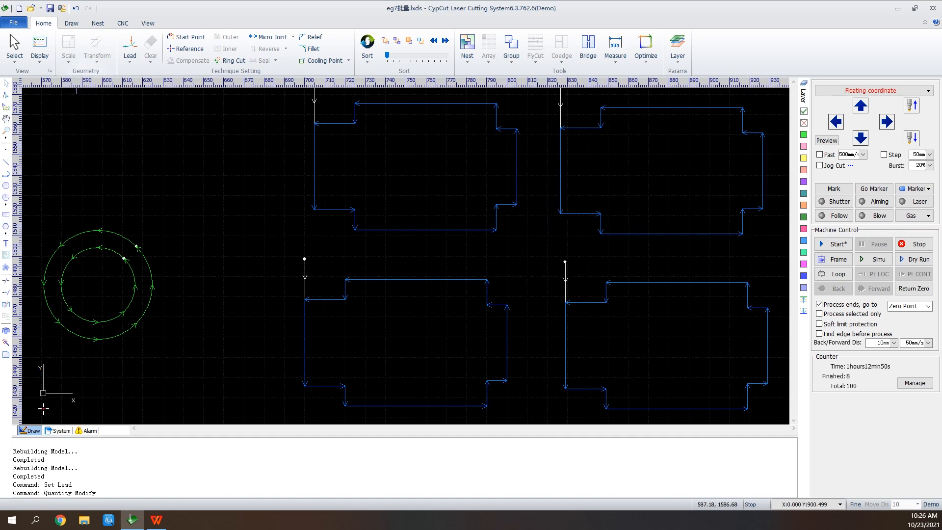
# Disable fast drag-copy for selections
pyautogui.click(40, 48)
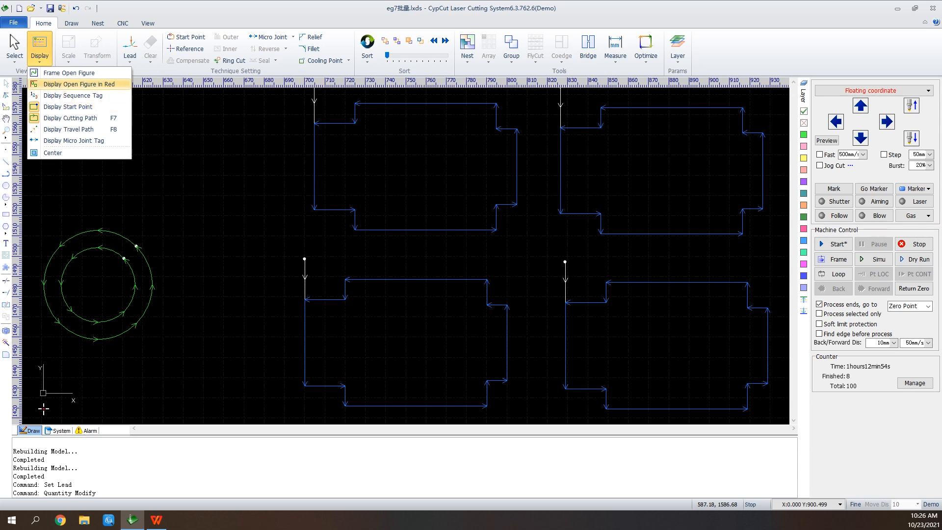
pyautogui.click(14, 49)
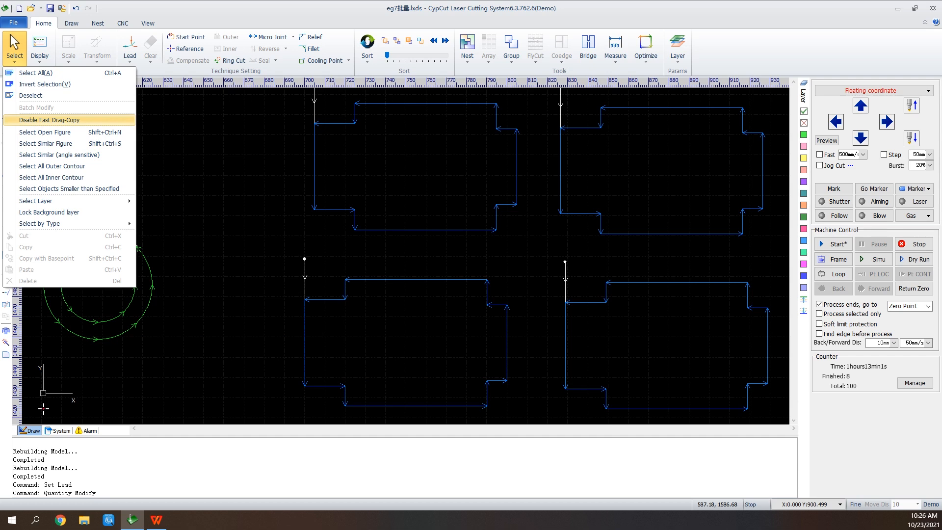
pyautogui.click(78, 119)
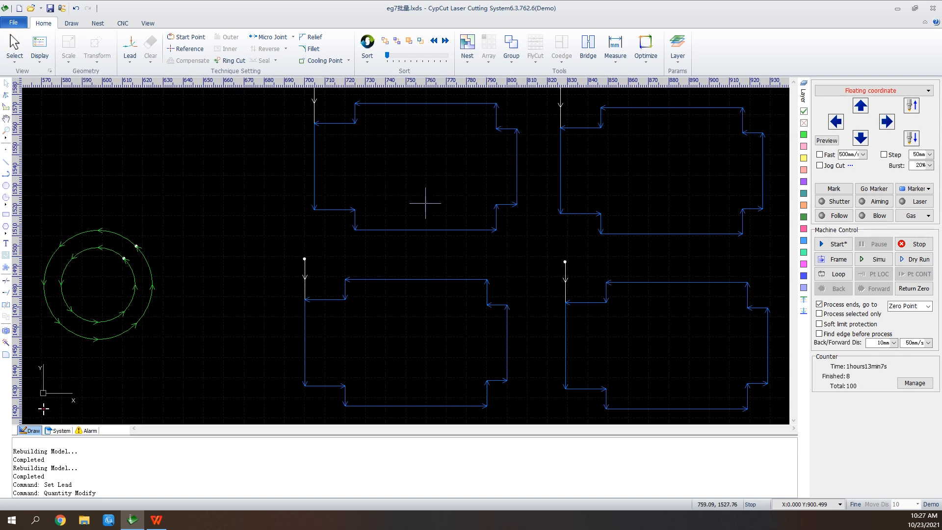
# Select the upper-left part and turn the Disable Fast Drag-Copy option back off
pyautogui.click(422, 229)
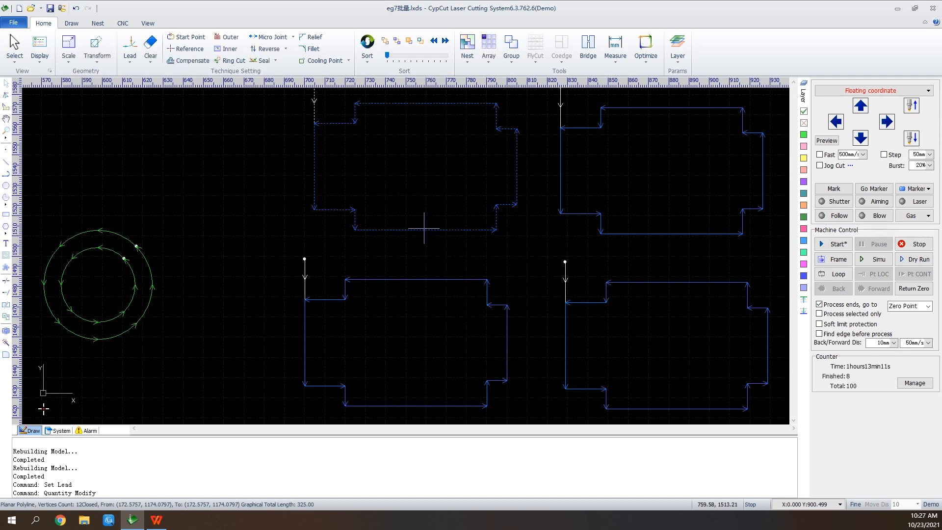
pyautogui.click(15, 49)
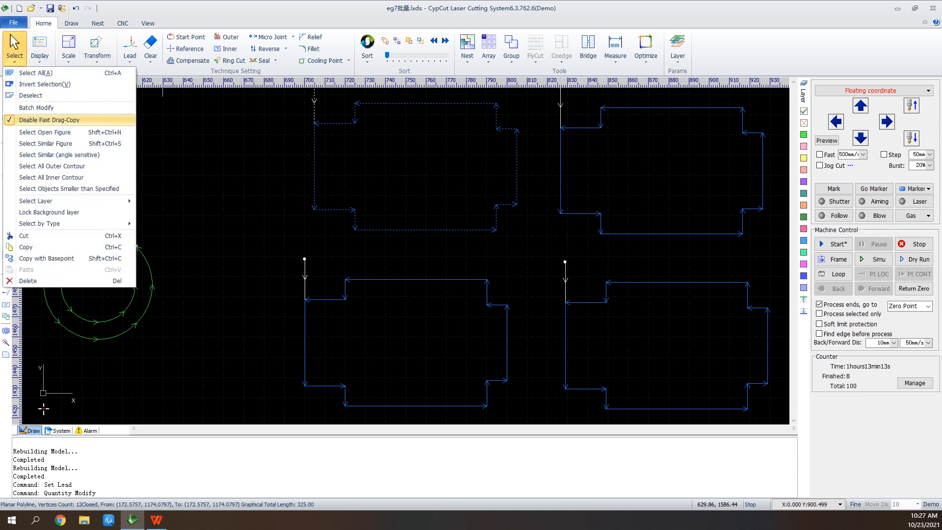
pyautogui.click(64, 120)
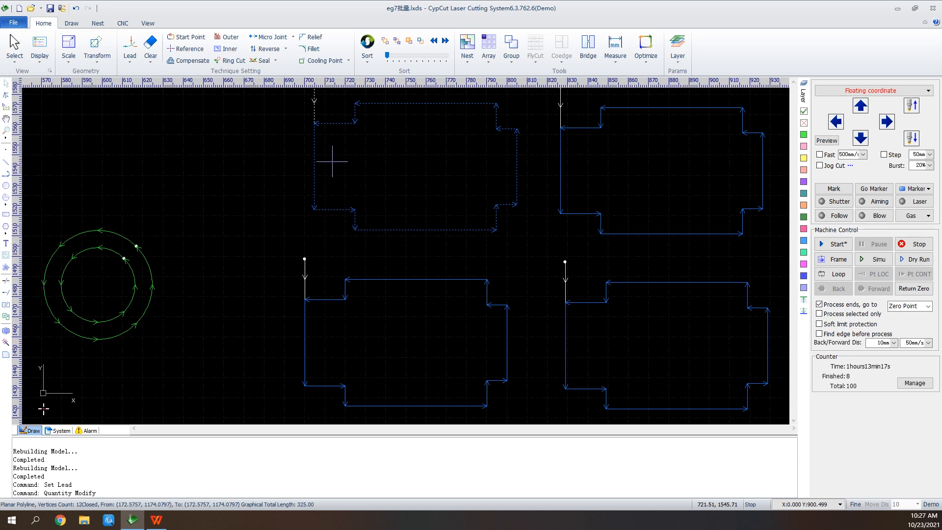
# Select all objects on Layer10
pyautogui.click(15, 49)
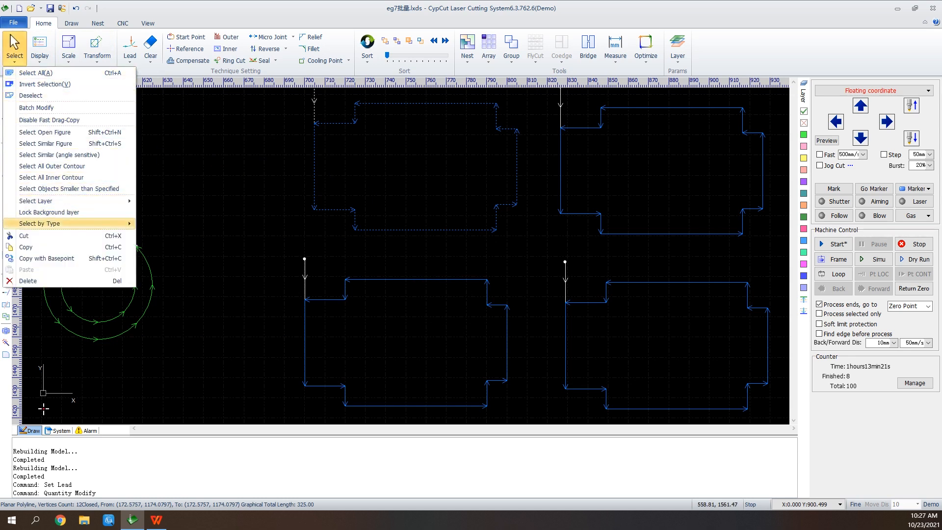
pyautogui.moveTo(49, 223)
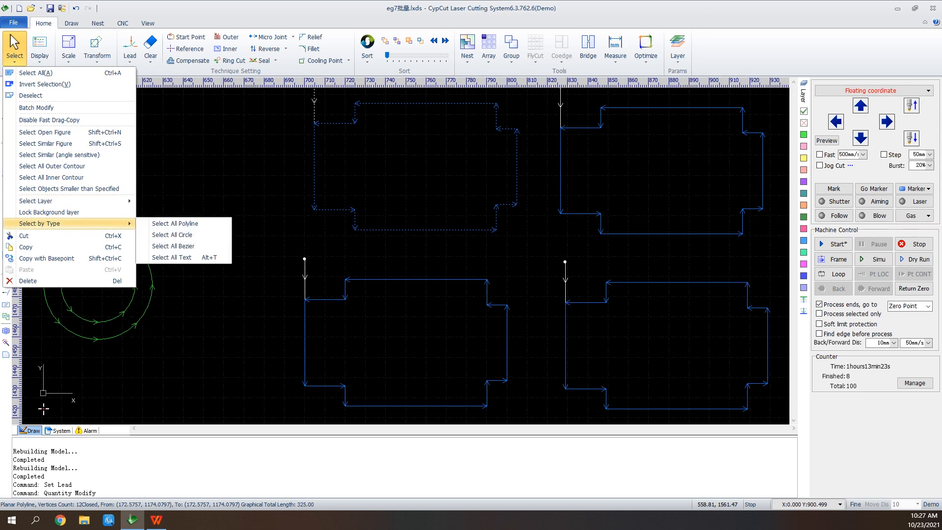
pyautogui.moveTo(49, 201)
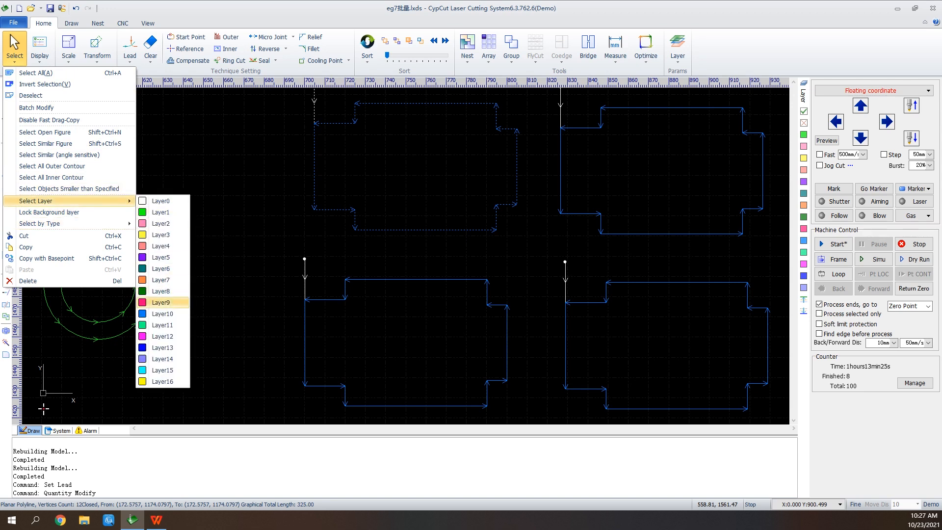
pyautogui.click(162, 313)
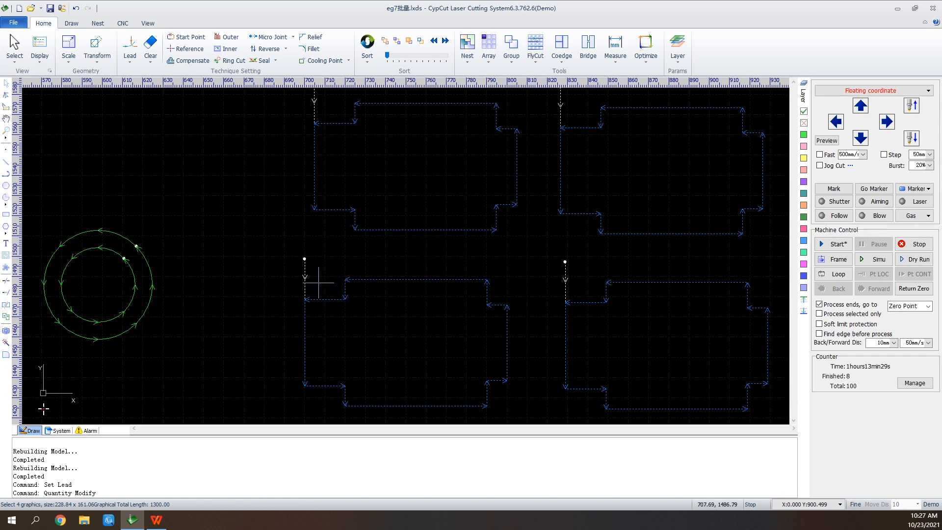
# Select the upper-left part with a left-to-right window selection, then clear the selection
pyautogui.scroll(-1, 289, 304)
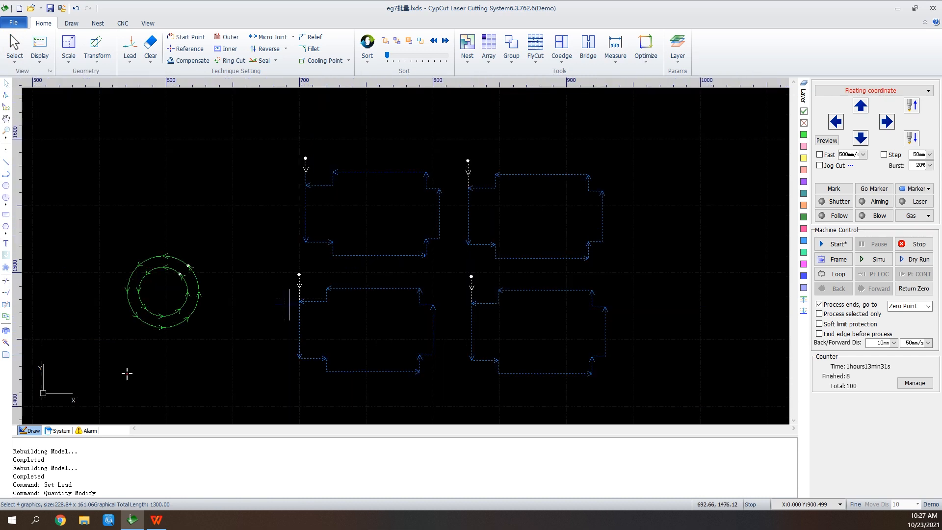
pyautogui.click(286, 147)
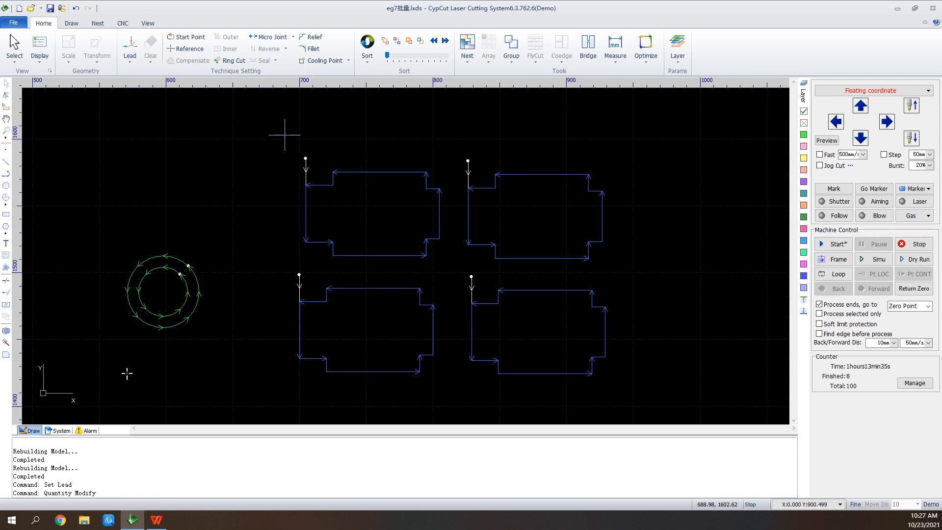
pyautogui.moveTo(287, 143); pyautogui.dragTo(453, 269)
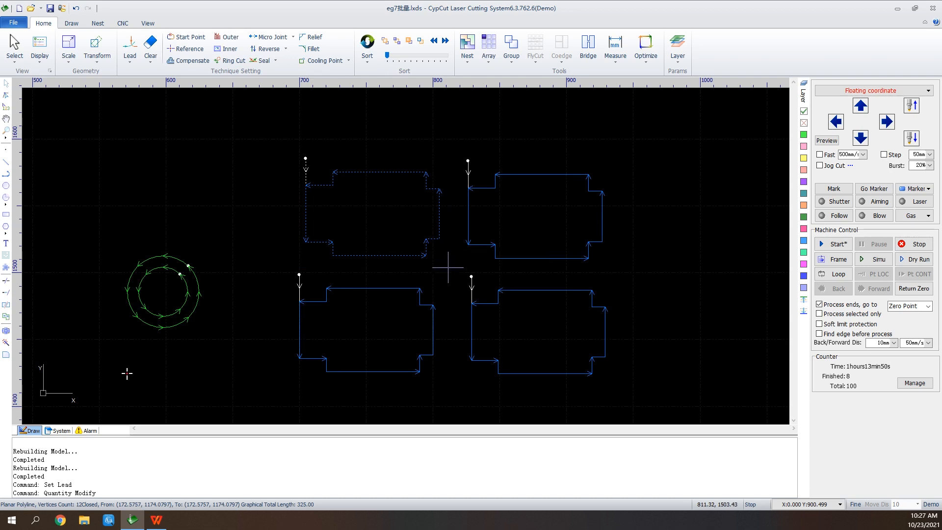
pyautogui.click(447, 267)
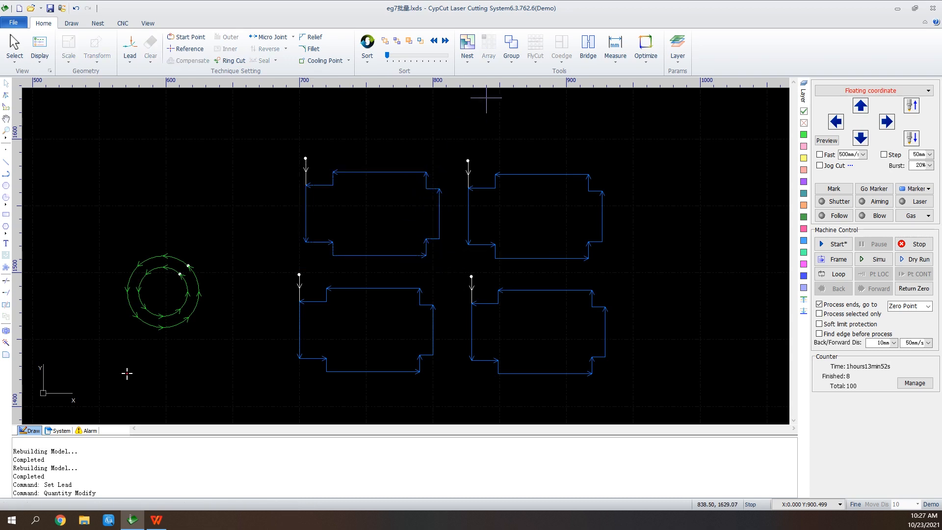
# Select the upper-left part with a right-to-left crossing selection over only part of it, then clear the selection
pyautogui.moveTo(440, 164); pyautogui.dragTo(374, 242)
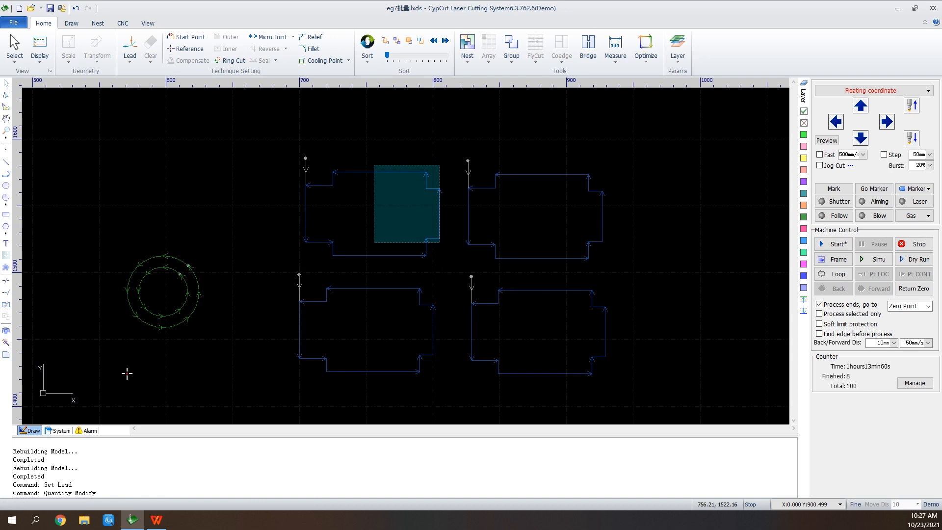
pyautogui.moveTo(374, 243); pyautogui.dragTo(373, 242)
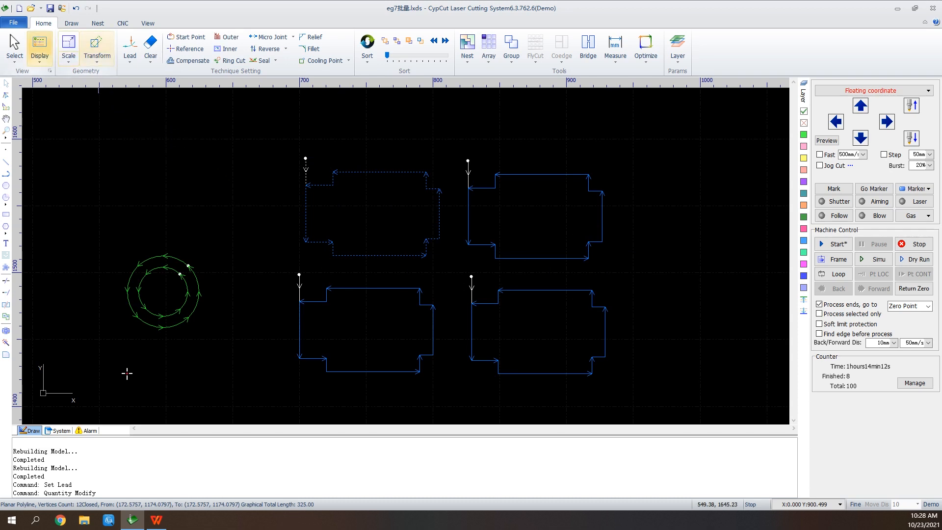
pyautogui.click(39, 49)
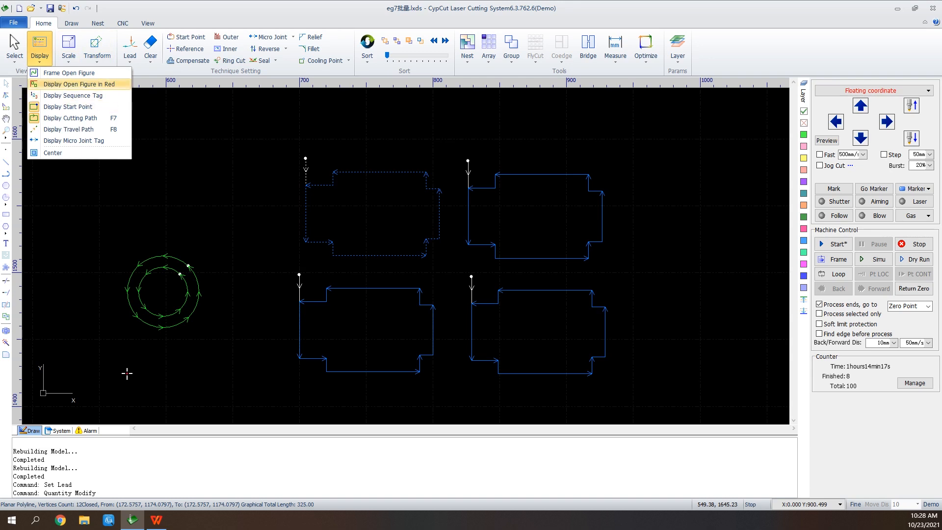
pyautogui.click(232, 200)
# Draw an open five-point polyline above the circles and end the command without closing it
pyautogui.click(6, 174)
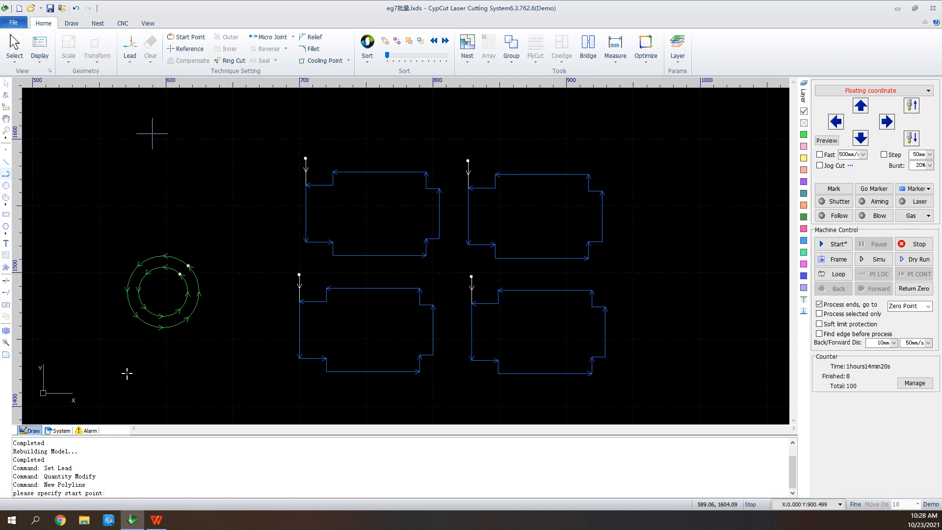
pyautogui.click(146, 132)
pyautogui.click(233, 139)
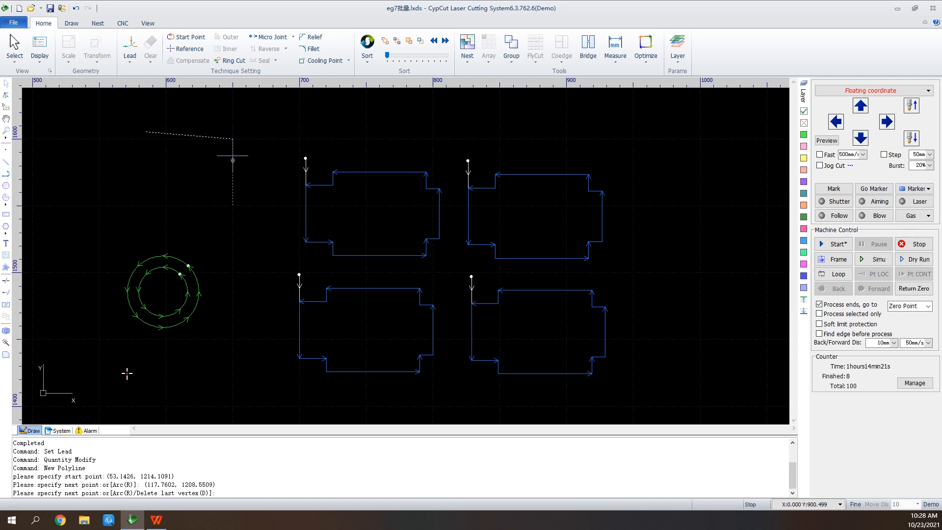
pyautogui.click(229, 209)
pyautogui.click(154, 199)
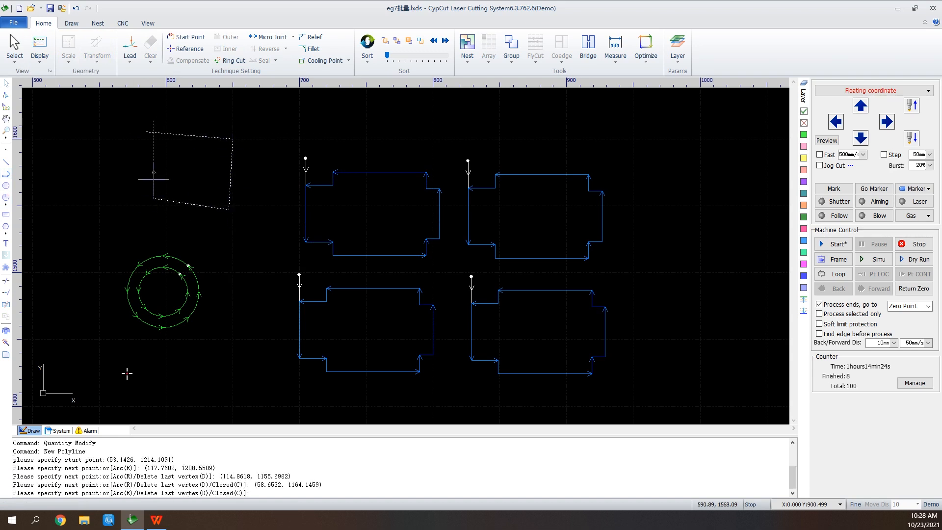
pyautogui.click(153, 145)
pyautogui.rightClick(154, 145)
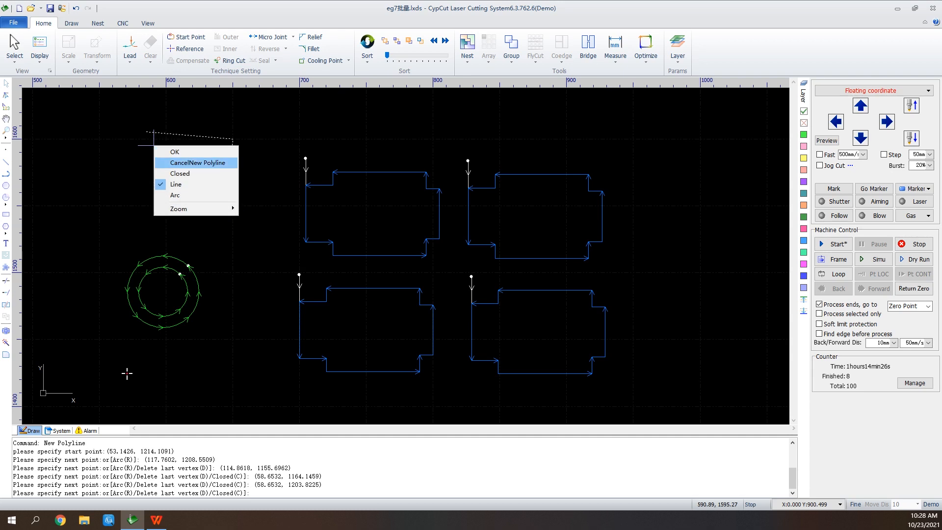
pyautogui.click(191, 163)
# Toggle the red display of open figures on and then off again
pyautogui.click(40, 49)
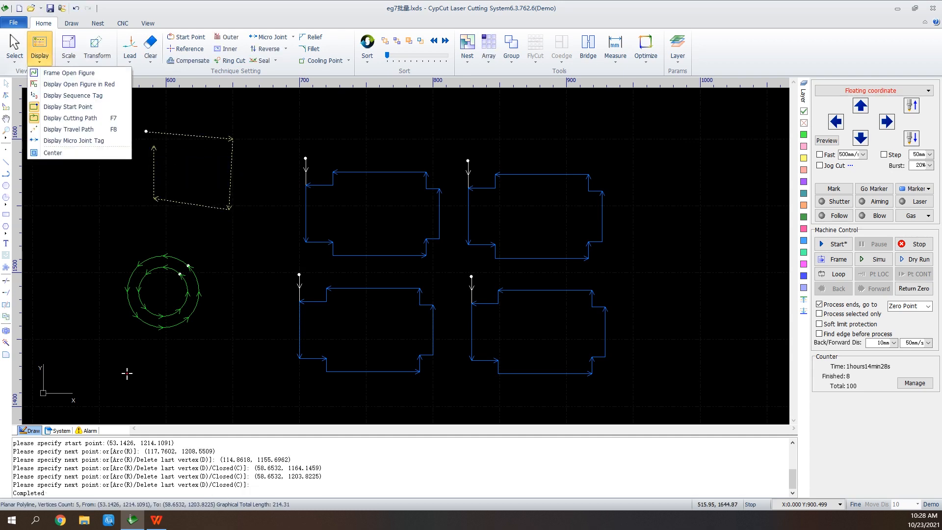
pyautogui.click(79, 84)
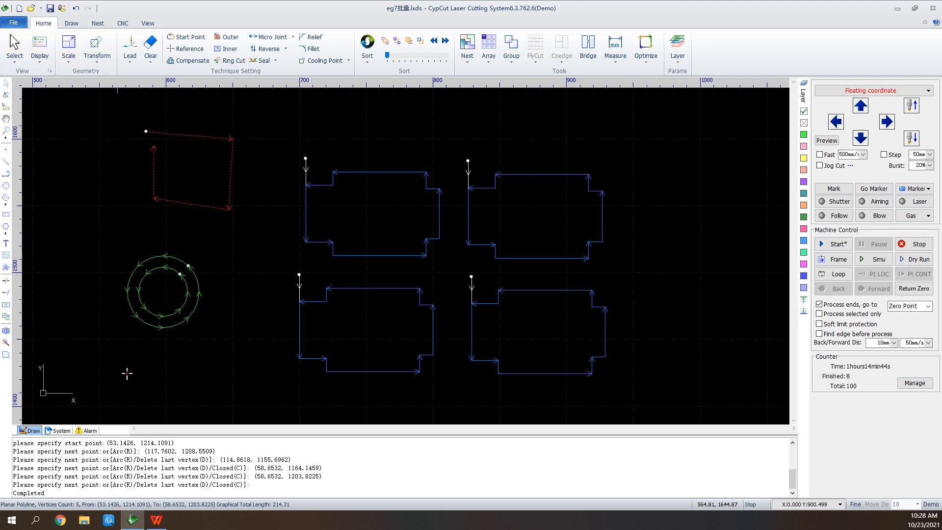
pyautogui.click(40, 49)
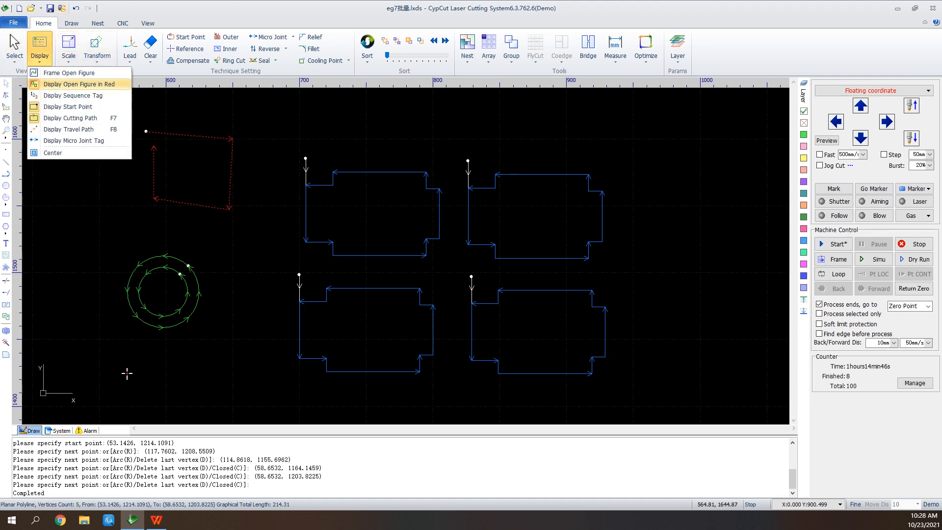
pyautogui.click(78, 84)
pyautogui.click(40, 49)
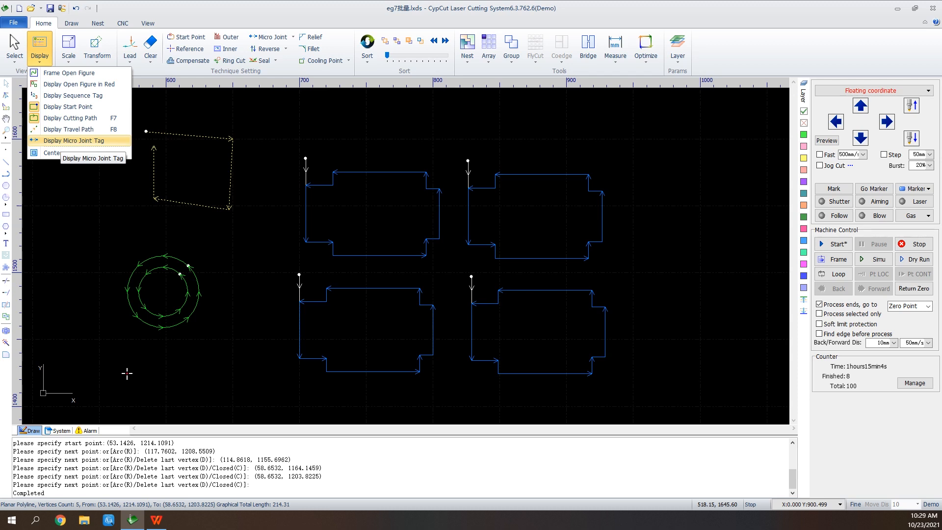
pyautogui.click(457, 130)
# Draw a rectangle about 19 × 11 mm to the right of the parts
pyautogui.scroll(8, 714, 188)
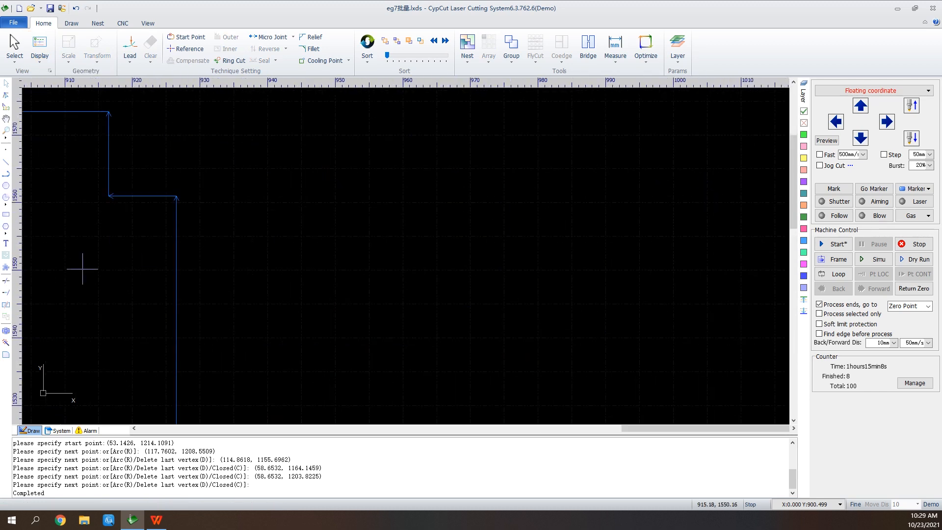
pyautogui.click(6, 214)
pyautogui.click(498, 212)
pyautogui.click(627, 285)
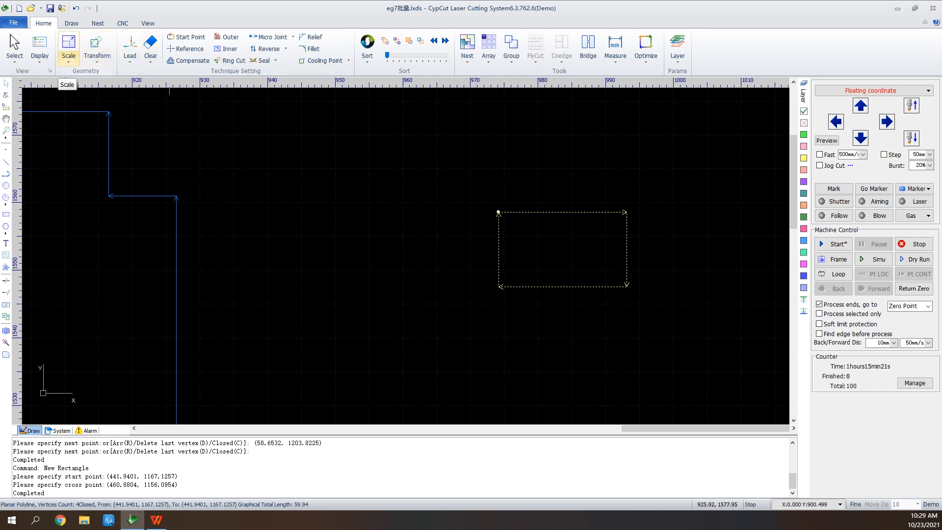
# Resize the rectangle to 50 mm wide and 70 mm high with proportions unlinked, scaling from the top-left
pyautogui.click(68, 58)
pyautogui.click(68, 43)
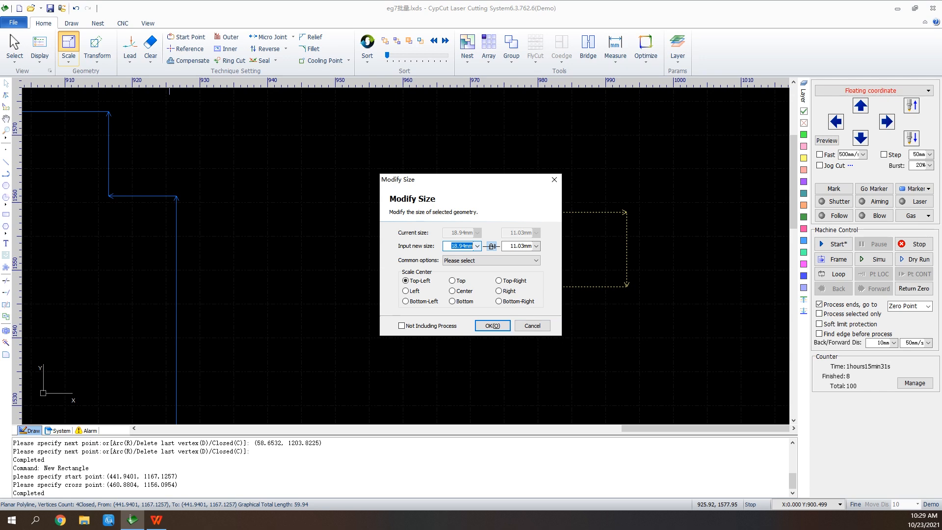
pyautogui.click(491, 246)
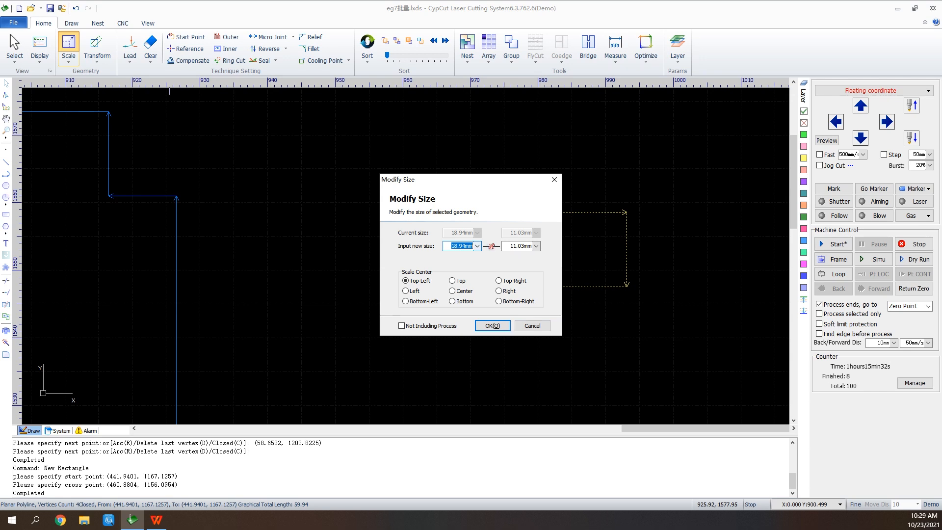
pyautogui.click(477, 246)
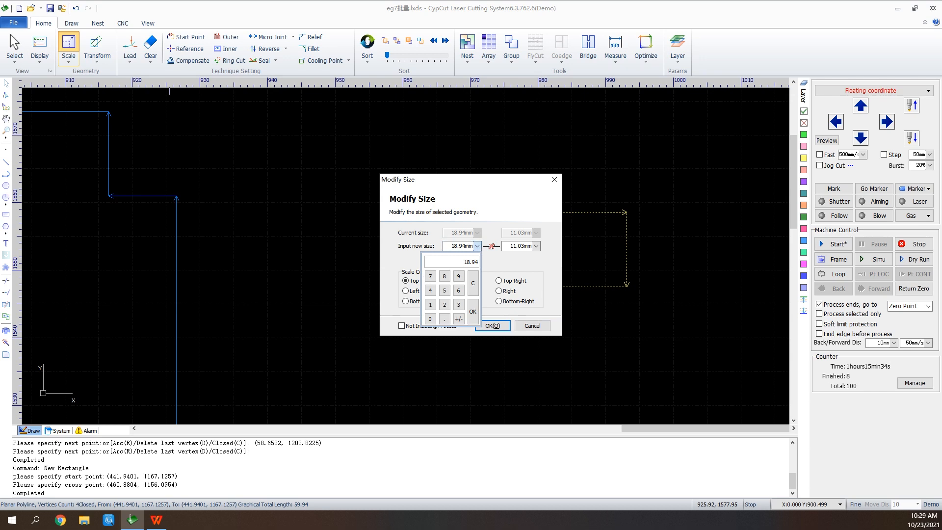
pyautogui.write('5')
pyautogui.write('0mm')
pyautogui.press('Return')
pyautogui.click(536, 246)
pyautogui.write('70')
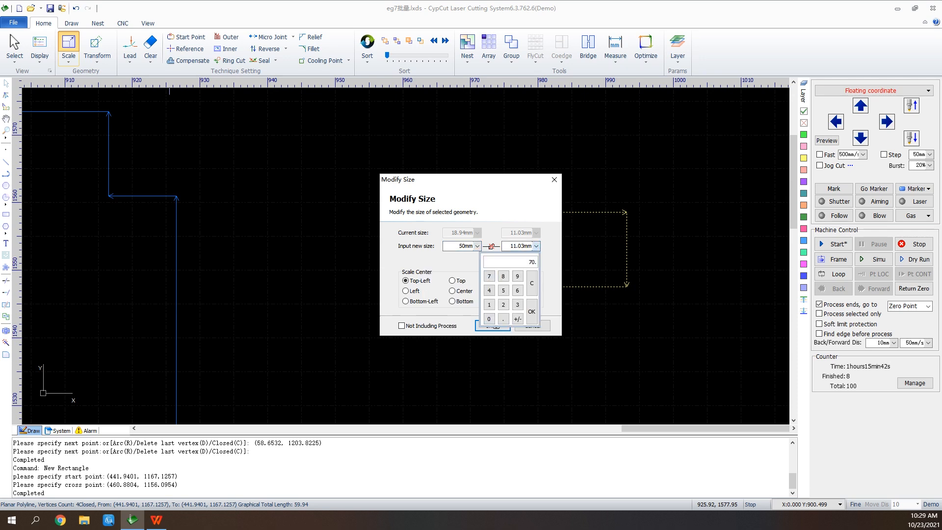
pyautogui.press('Return')
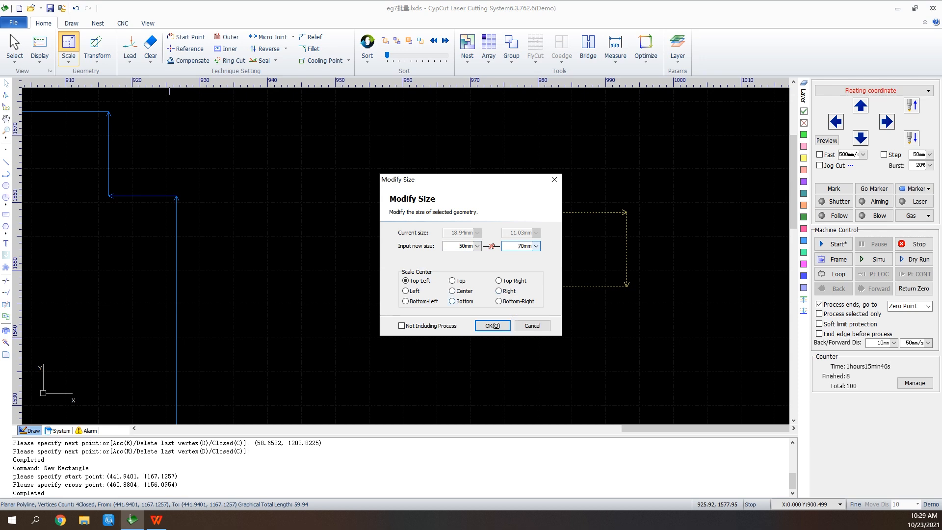
pyautogui.click(492, 325)
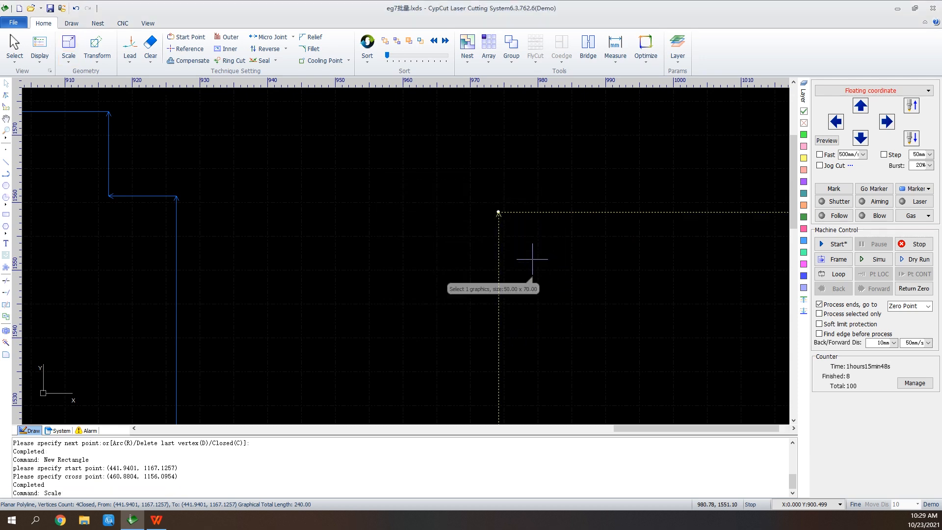
# Scale the rectangle by 2 times and then by 0.5 times
pyautogui.scroll(-3, 360, 139)
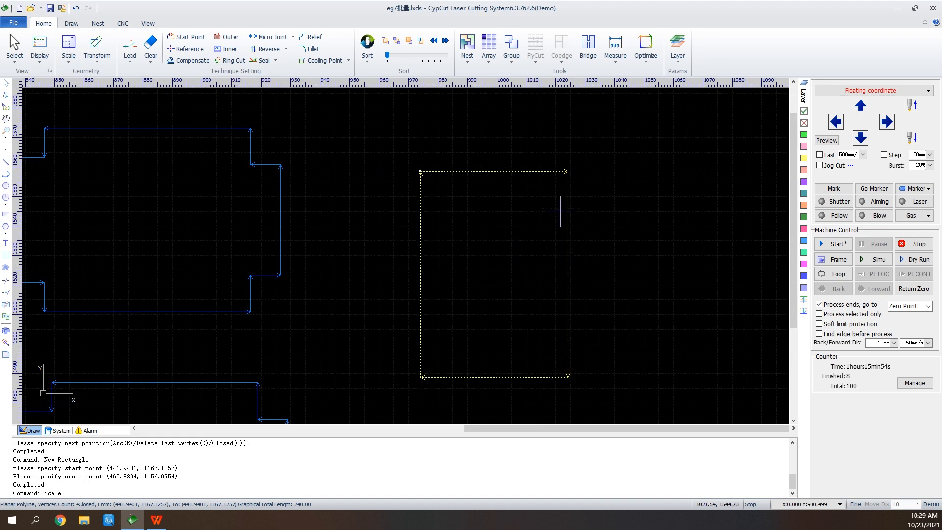
pyautogui.click(69, 52)
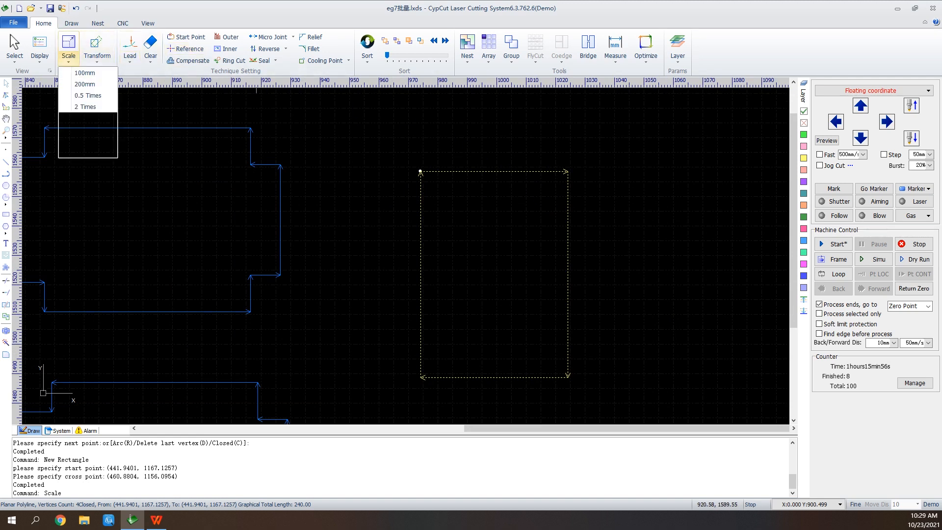
pyautogui.click(86, 106)
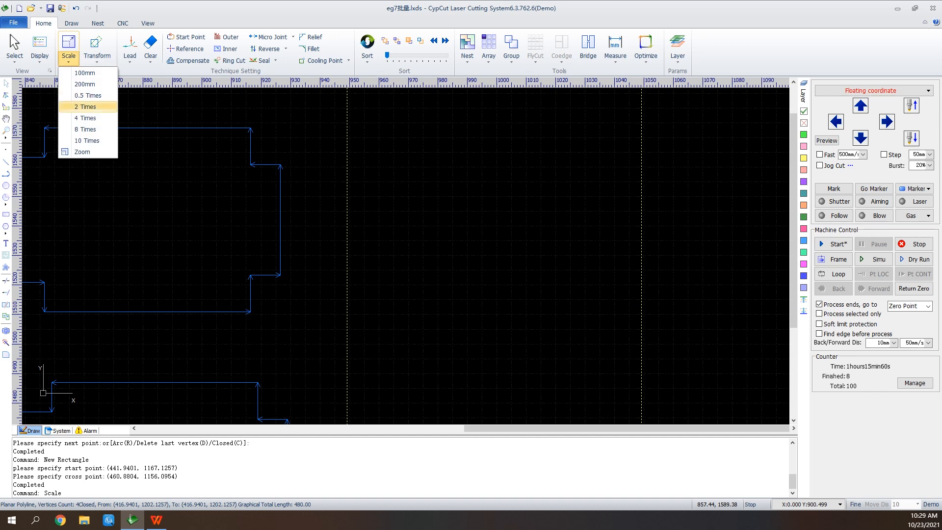
pyautogui.click(86, 95)
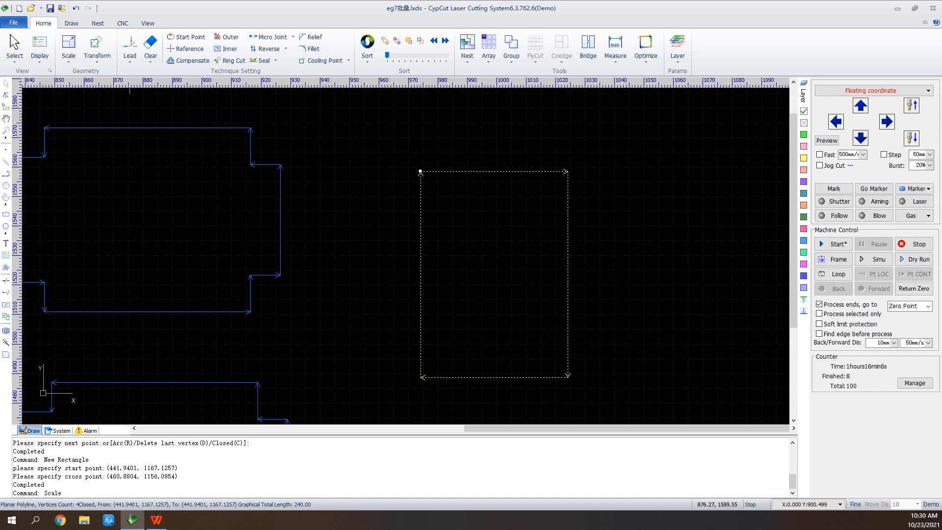
pyautogui.click(96, 49)
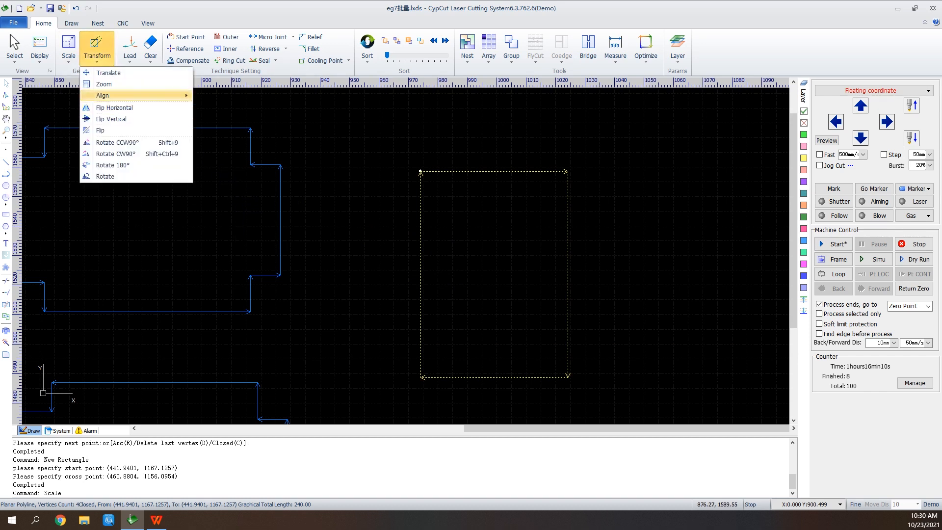
pyautogui.moveTo(103, 95)
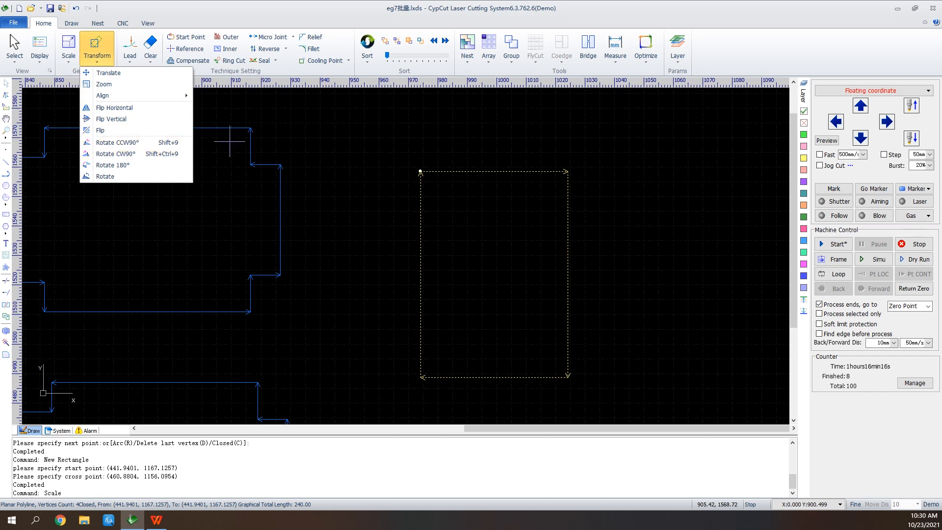
pyautogui.click(348, 201)
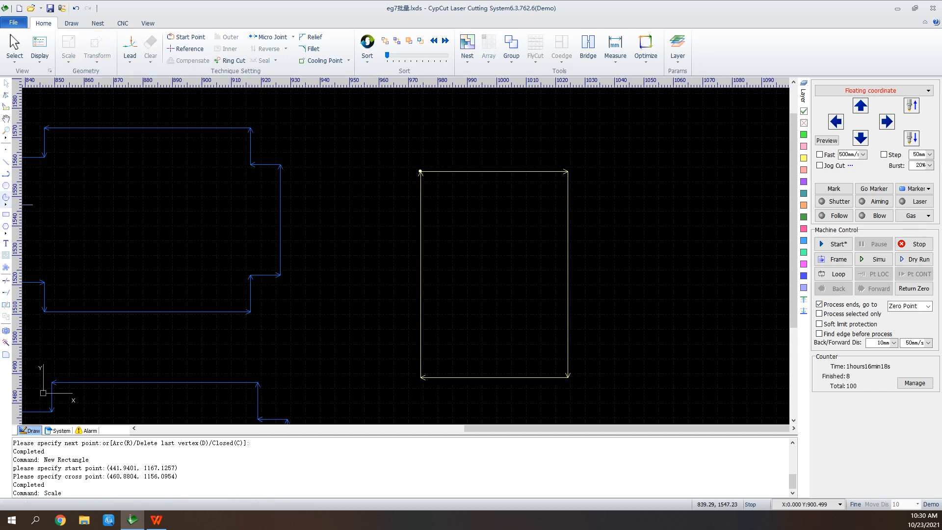
# Draw a second rectangle about 75 × 9 mm across the lower part of the first rectangle
pyautogui.click(6, 214)
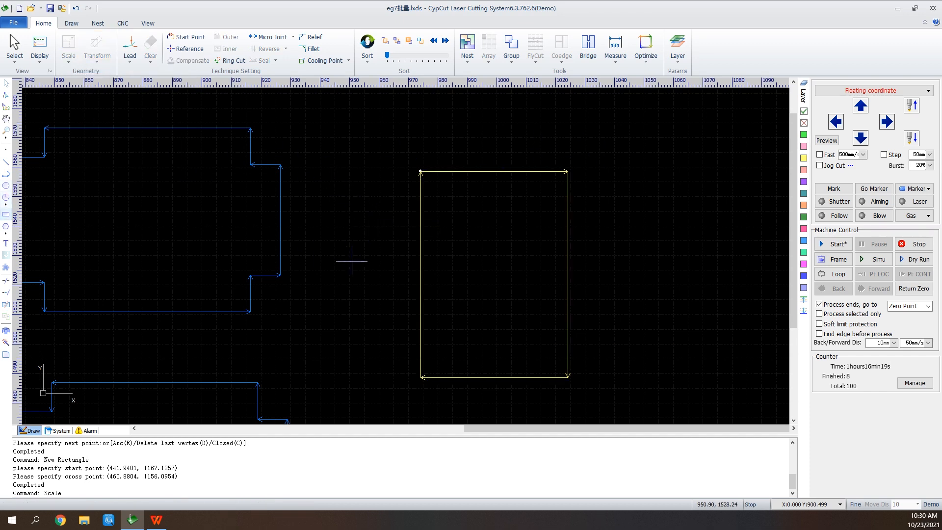
pyautogui.click(392, 318)
pyautogui.click(613, 344)
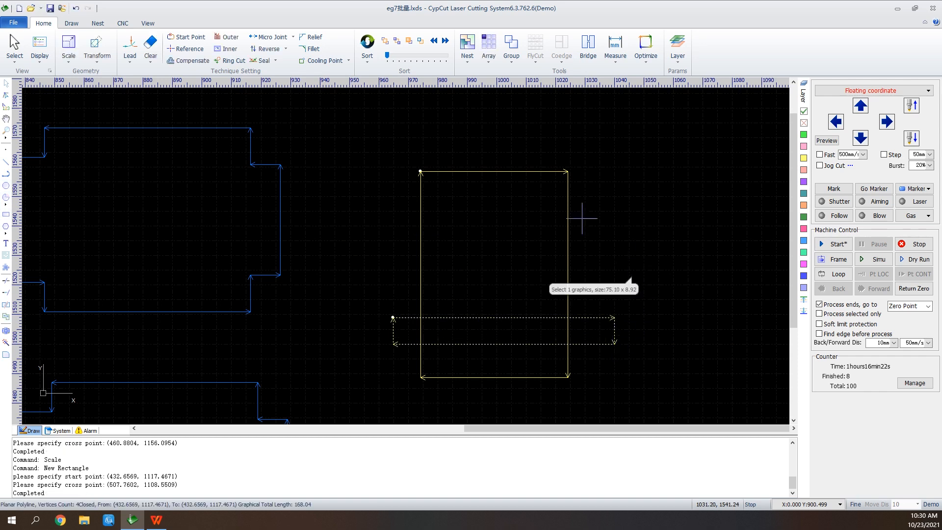
# Select both rectangles and left-align them
pyautogui.moveTo(617, 143); pyautogui.dragTo(364, 421)
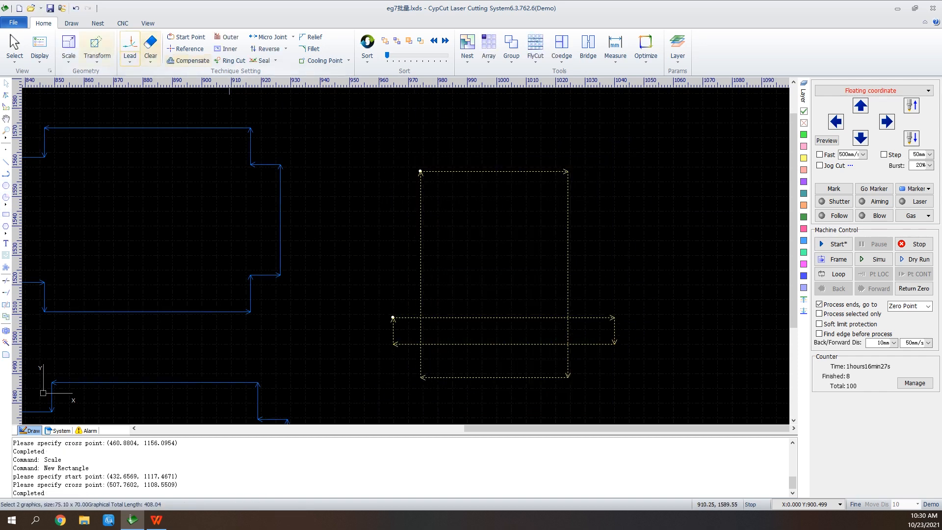
pyautogui.click(96, 51)
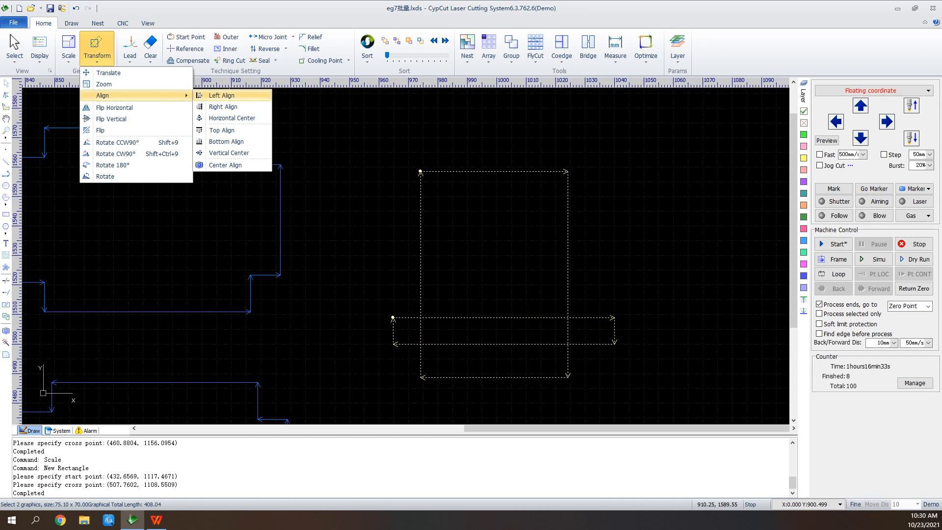
pyautogui.click(221, 95)
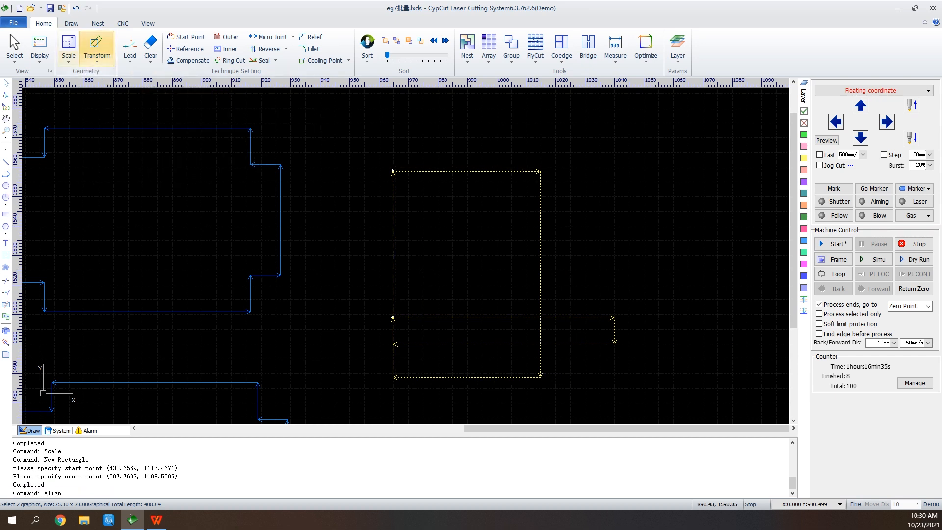
# Flip the two selected rectangles vertically
pyautogui.click(69, 56)
pyautogui.click(97, 56)
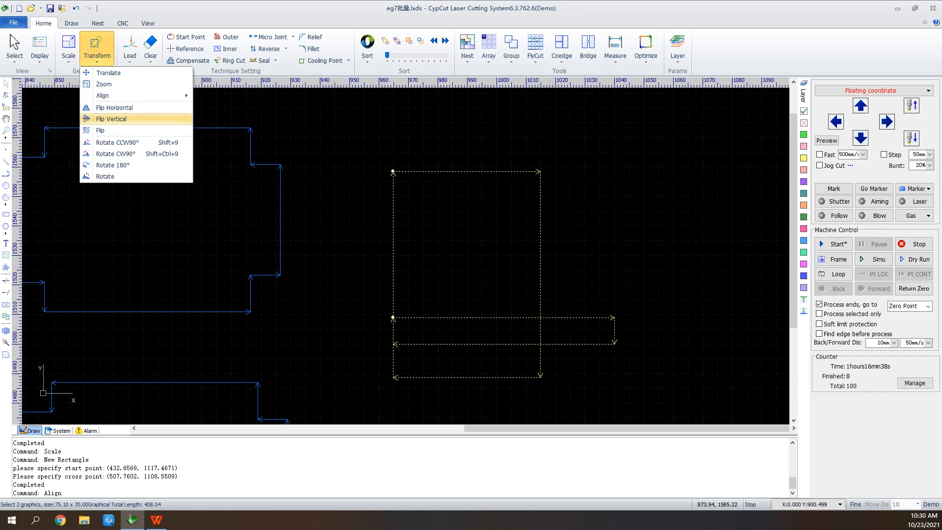
pyautogui.click(112, 119)
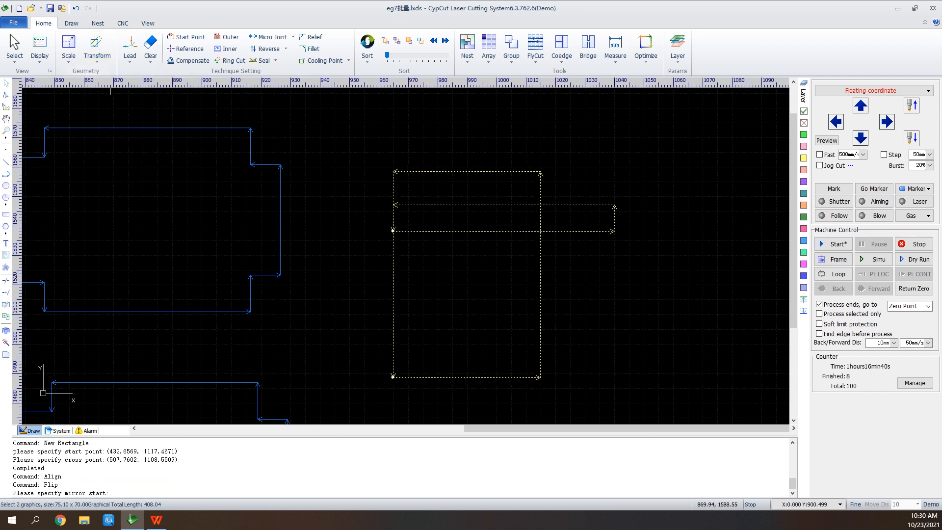
# Rotate the selected rectangles 90° counterclockwise
pyautogui.click(97, 56)
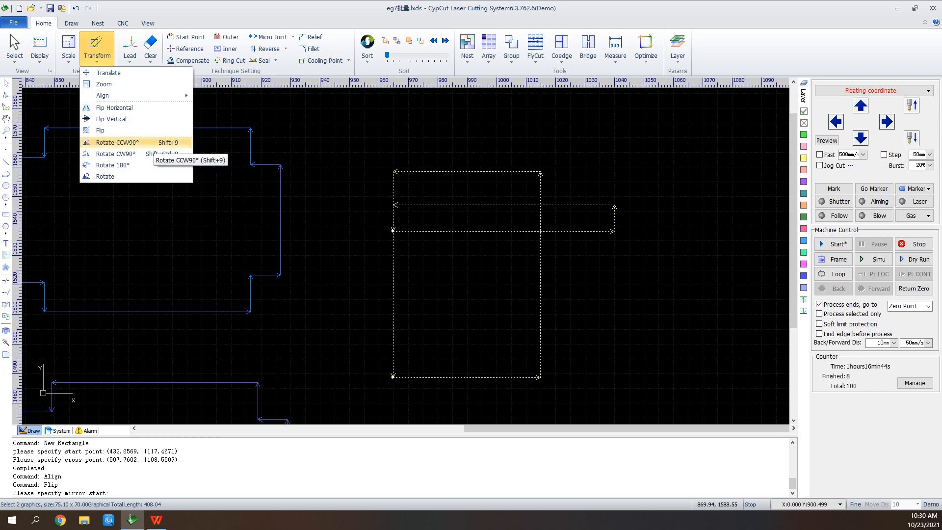
pyautogui.click(147, 143)
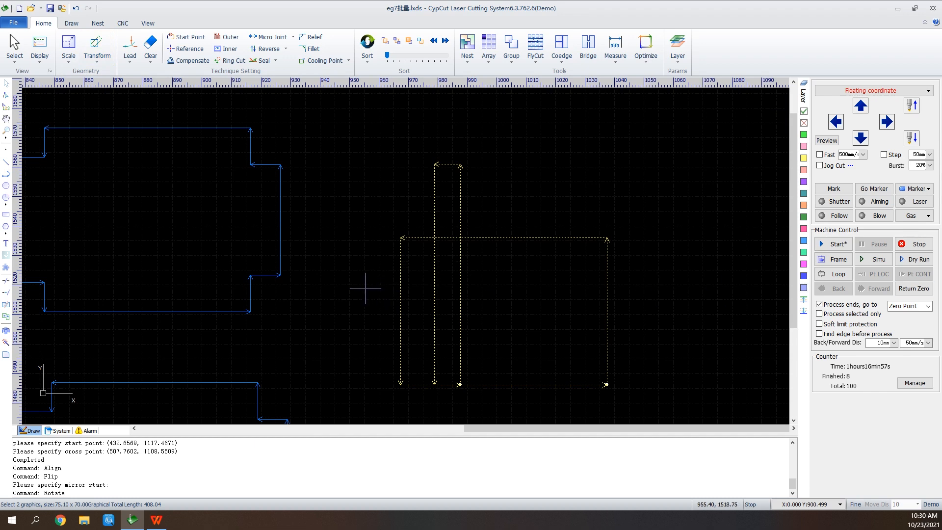
# Select the upper-left part and apply a 20 mm line lead-in at 90° with no lead-out
pyautogui.scroll(-2, 482, 295)
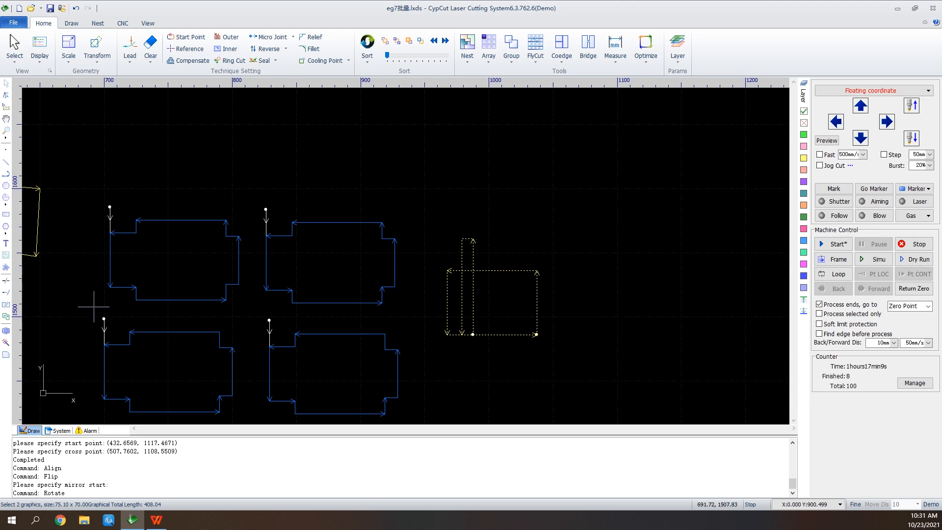
pyautogui.scroll(-2, 93, 307)
pyautogui.scroll(4, 90, 368)
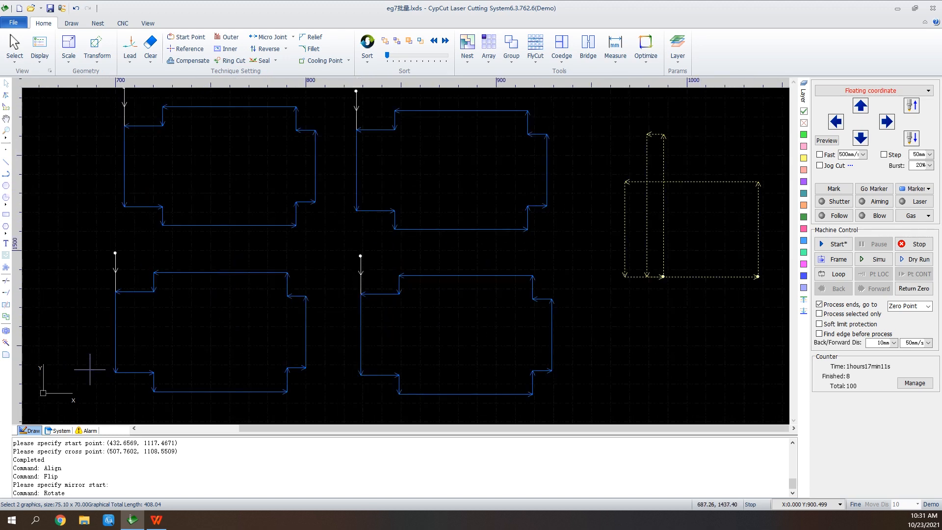
pyautogui.click(6, 119)
pyautogui.moveTo(73, 133); pyautogui.dragTo(187, 212)
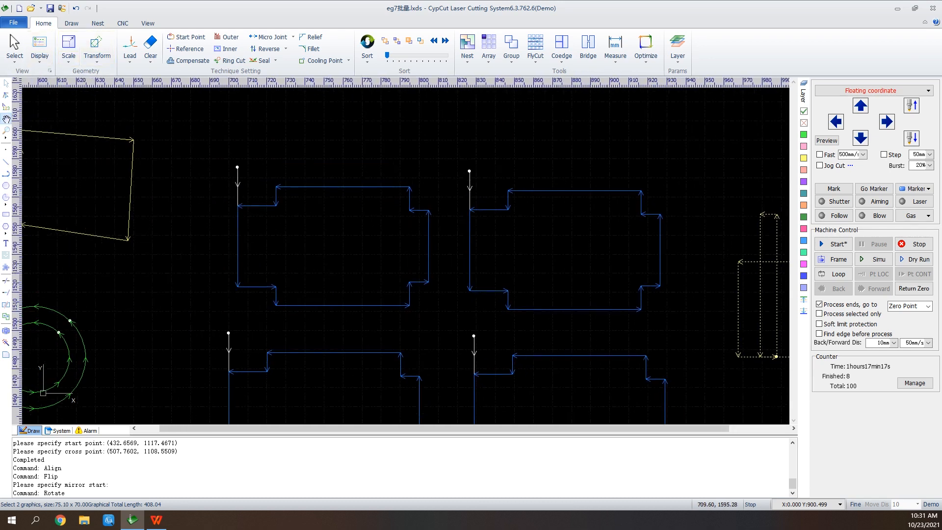
pyautogui.click(6, 84)
pyautogui.moveTo(433, 195); pyautogui.dragTo(395, 226)
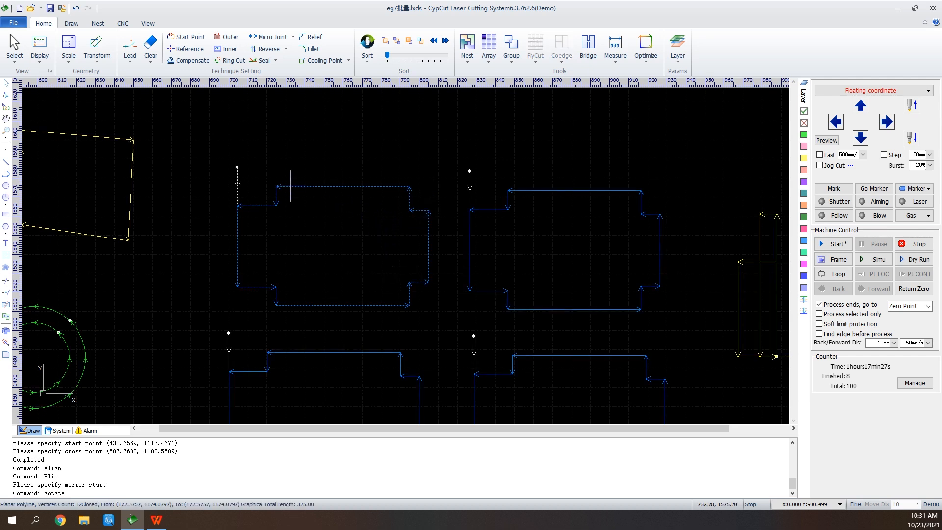
pyautogui.click(129, 47)
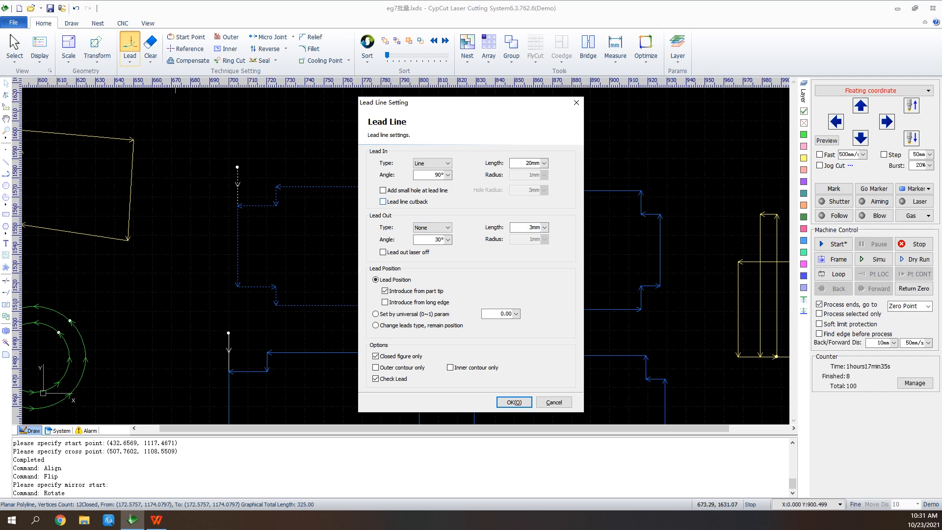
pyautogui.click(433, 163)
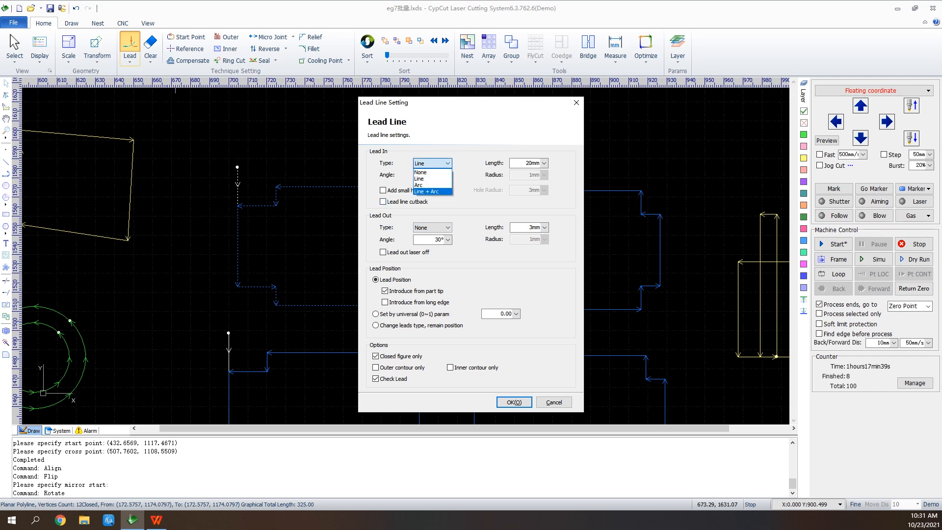
pyautogui.click(433, 163)
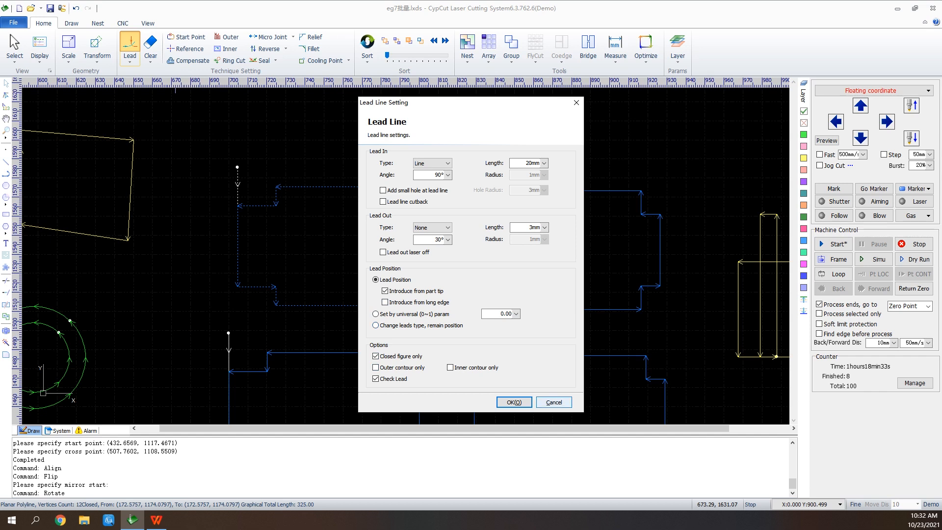
pyautogui.click(514, 401)
# Clear the lead from the selected part
pyautogui.click(130, 56)
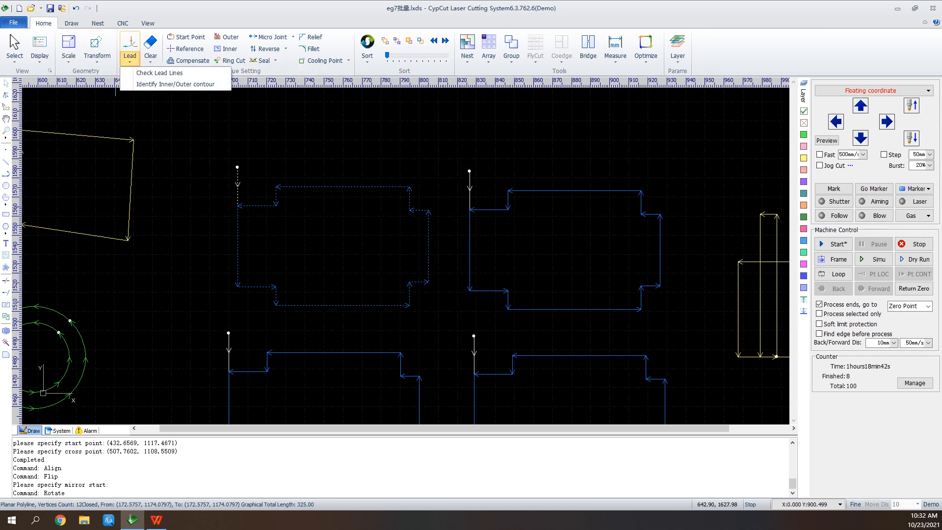
pyautogui.click(150, 56)
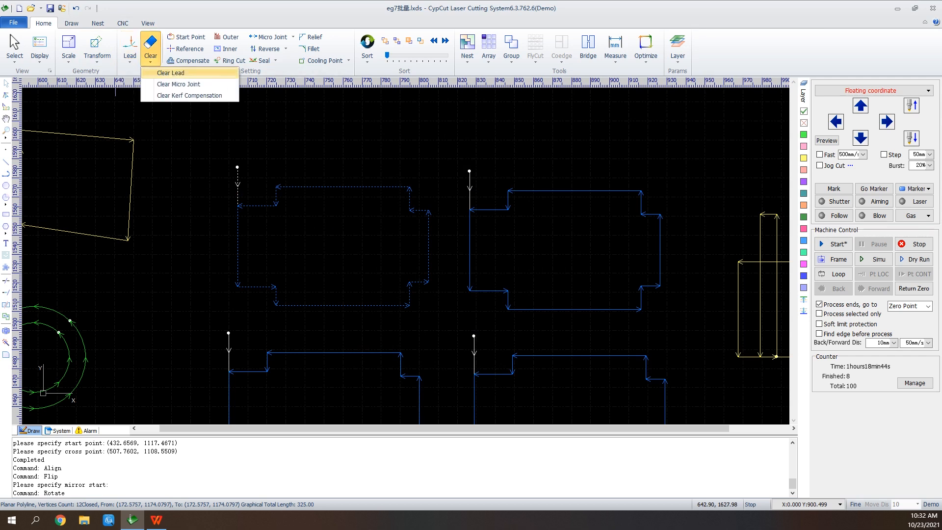
pyautogui.click(171, 72)
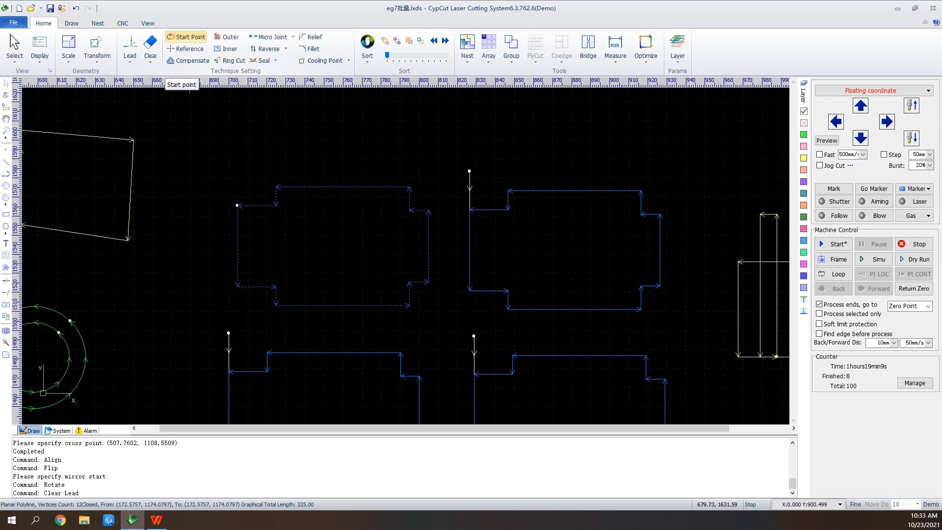
# Move the part's start point to its lower-left corner vertex
pyautogui.click(189, 37)
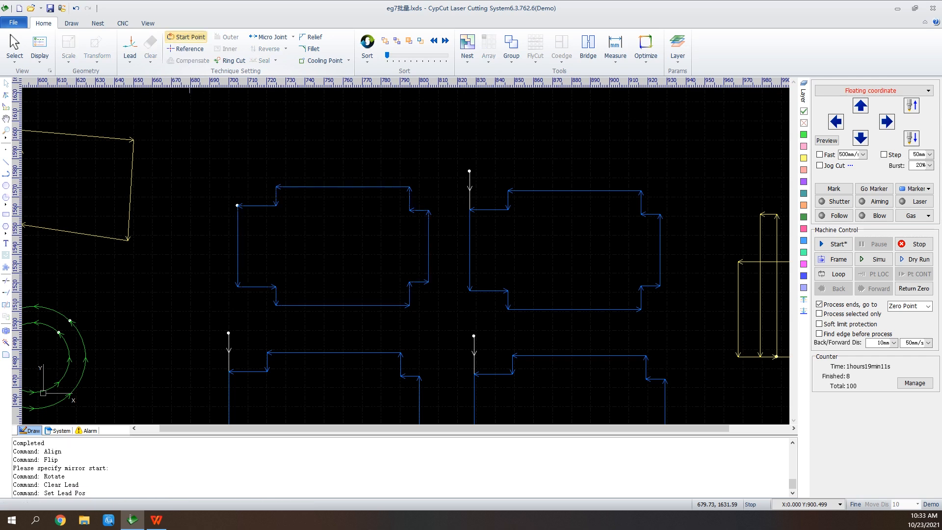
pyautogui.click(276, 186)
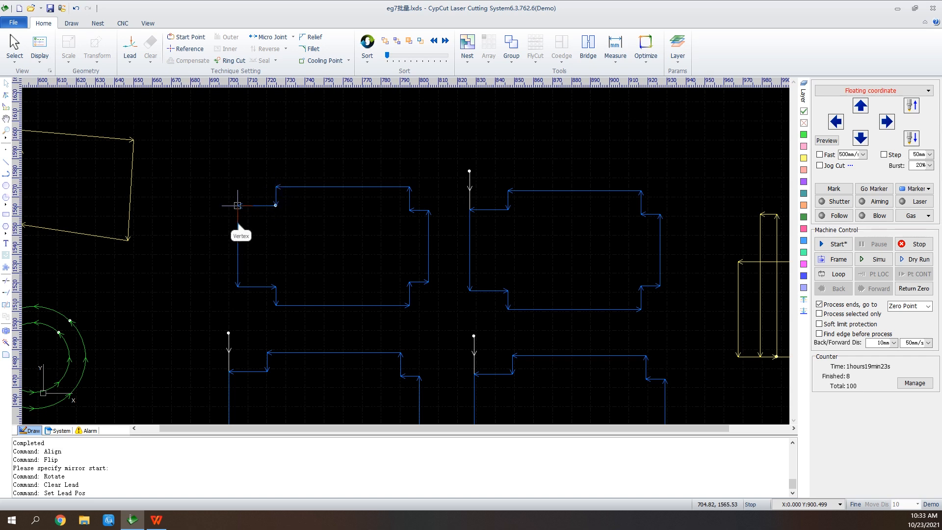
pyautogui.click(237, 286)
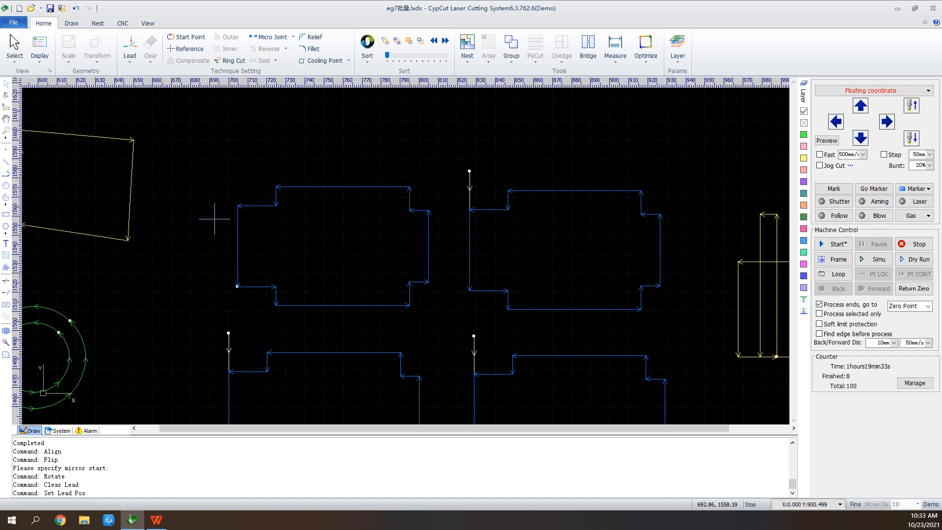
# Apply 0.1 mm kerf compensation to the two concentric circles, shrinking inner and expanding outer contours
pyautogui.scroll(-2, 598, 141)
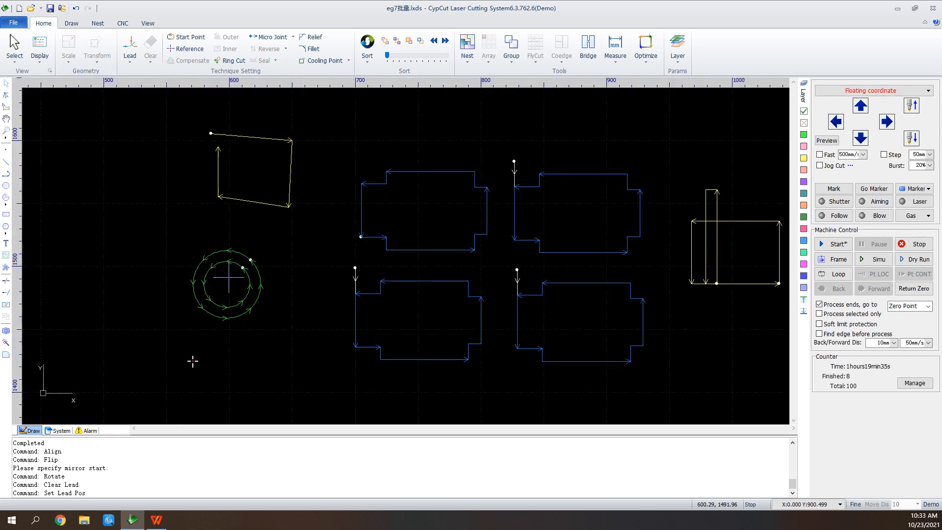
pyautogui.scroll(2, 192, 290)
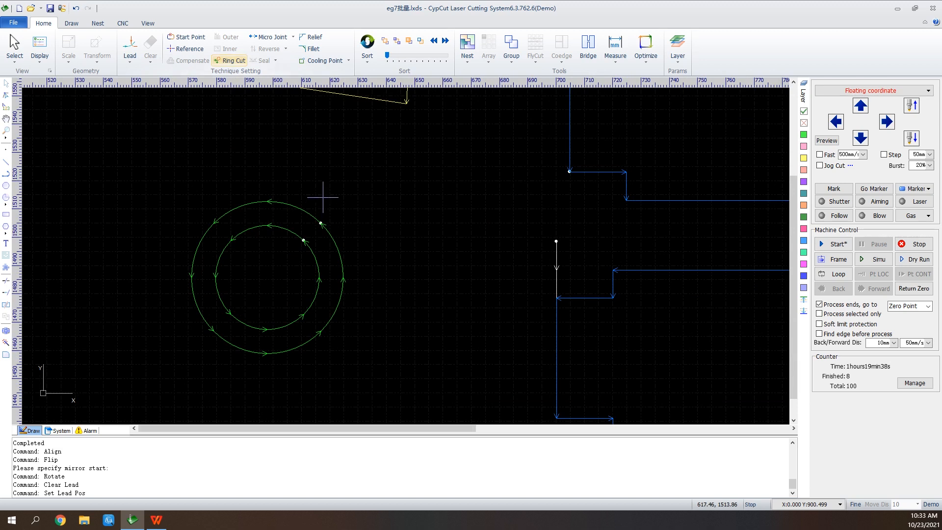
pyautogui.rightClick(323, 197)
pyautogui.click(343, 204)
pyautogui.moveTo(317, 187); pyautogui.dragTo(263, 296)
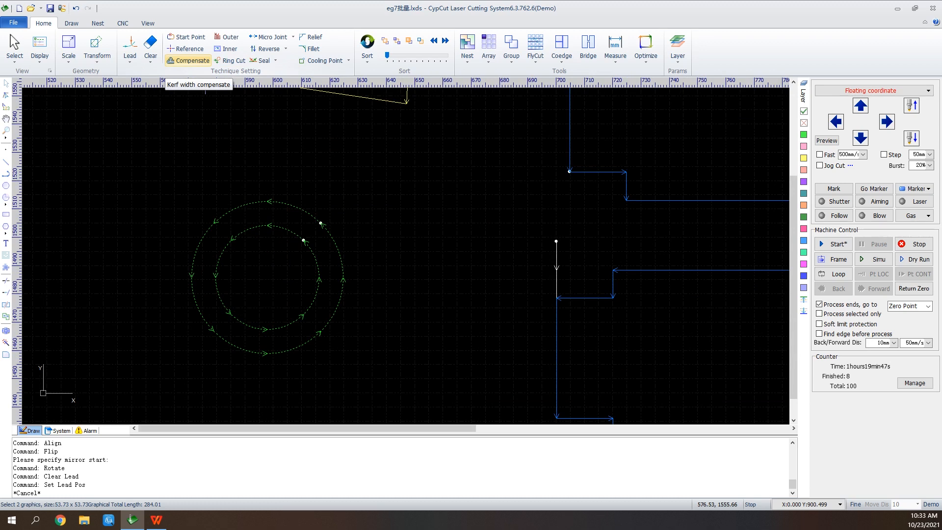
pyautogui.click(189, 60)
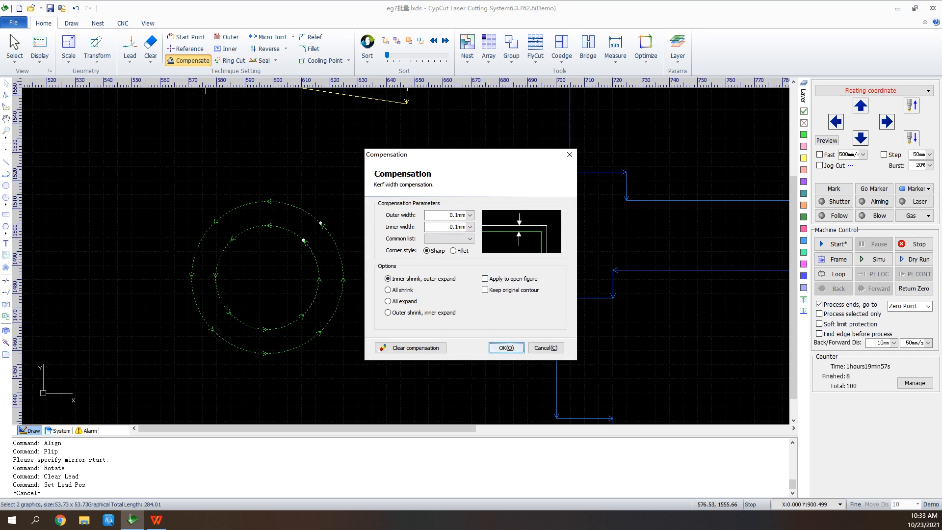
pyautogui.click(506, 348)
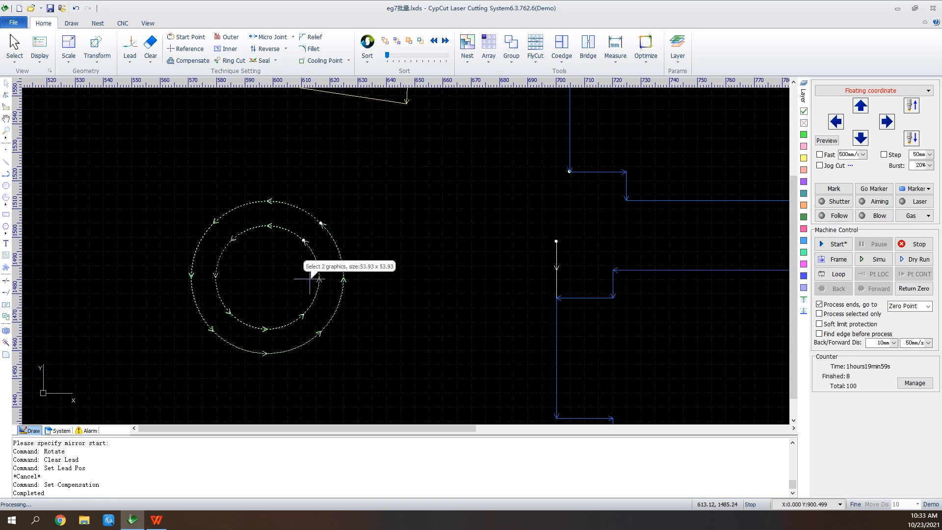
pyautogui.scroll(3, 310, 278)
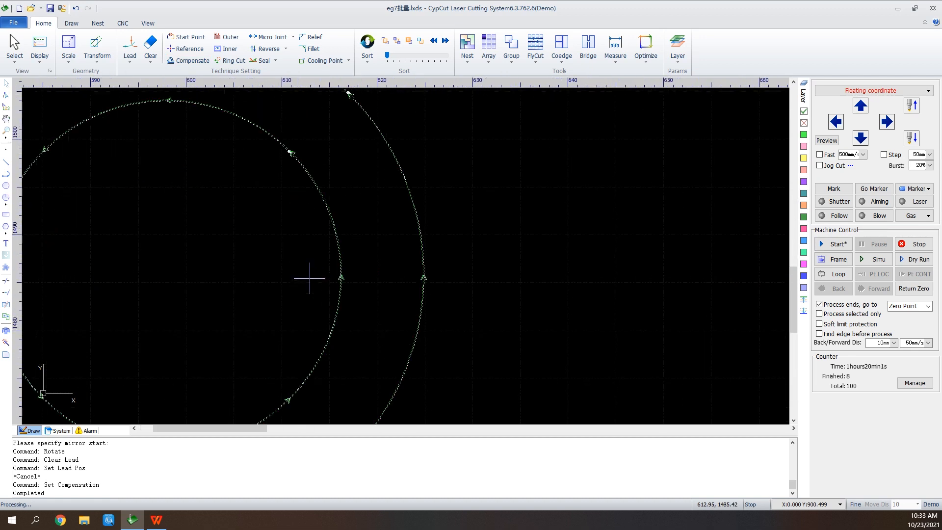
pyautogui.scroll(2, 333, 264)
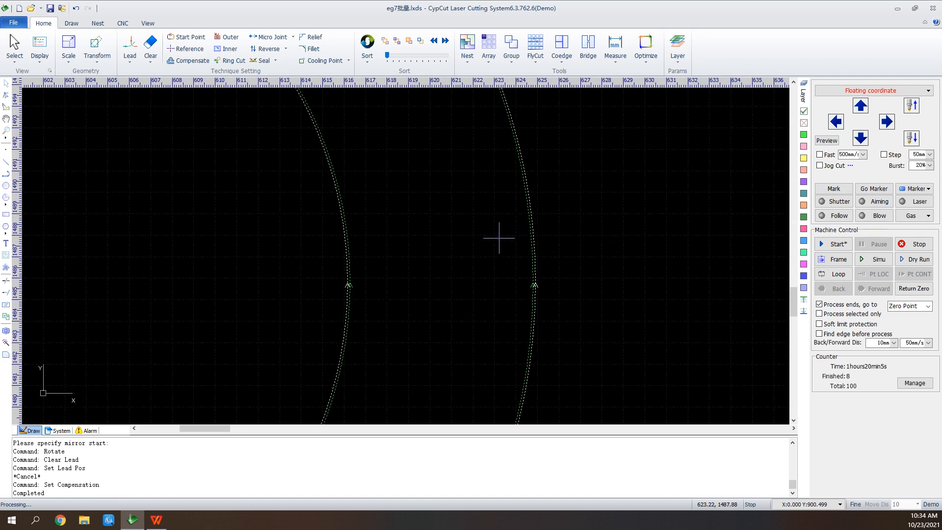
pyautogui.scroll(-4, 520, 250)
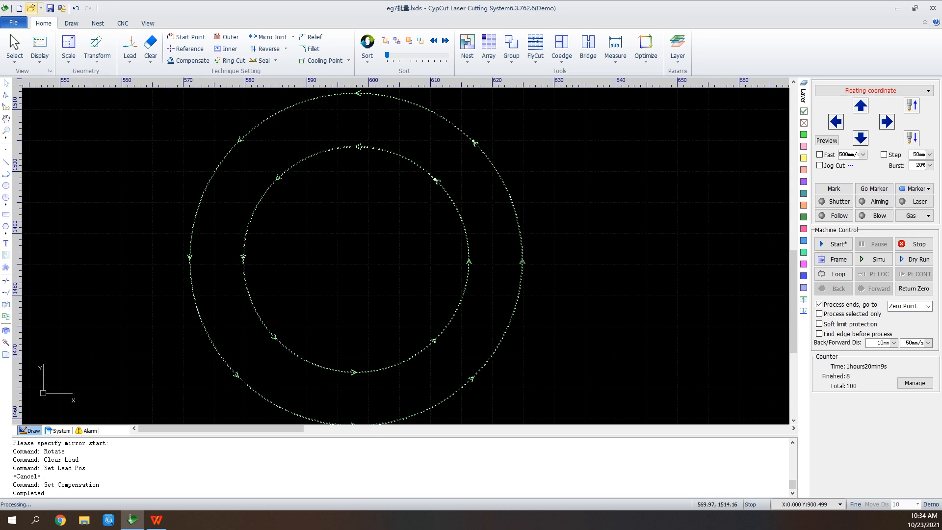
# Open the file eg阴切阳切 from the desktop documents folder
pyautogui.click(31, 8)
pyautogui.press('Right')
pyautogui.press('Return')
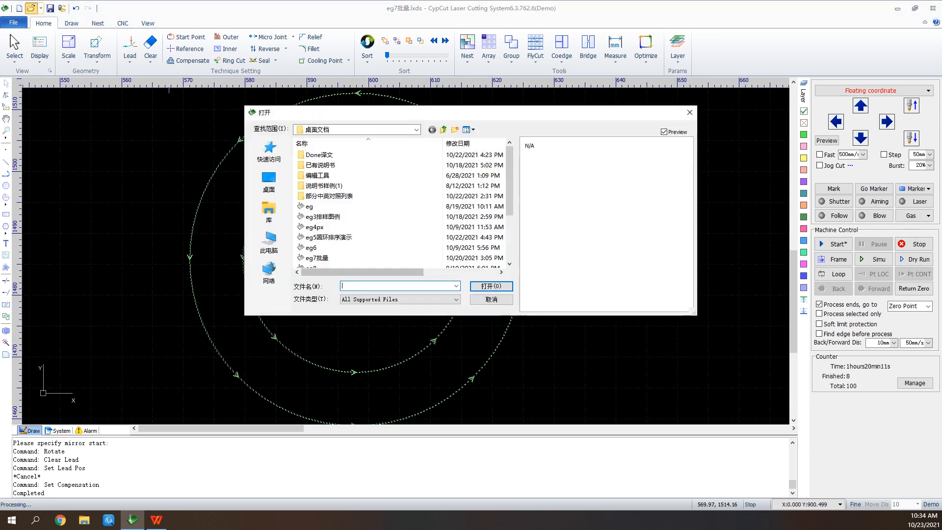
pyautogui.scroll(-2, 343, 255)
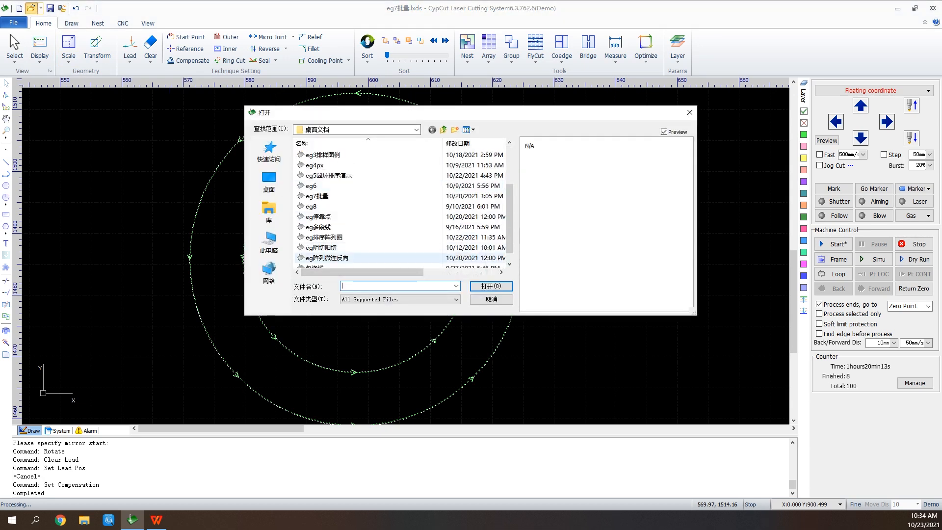
pyautogui.click(377, 258)
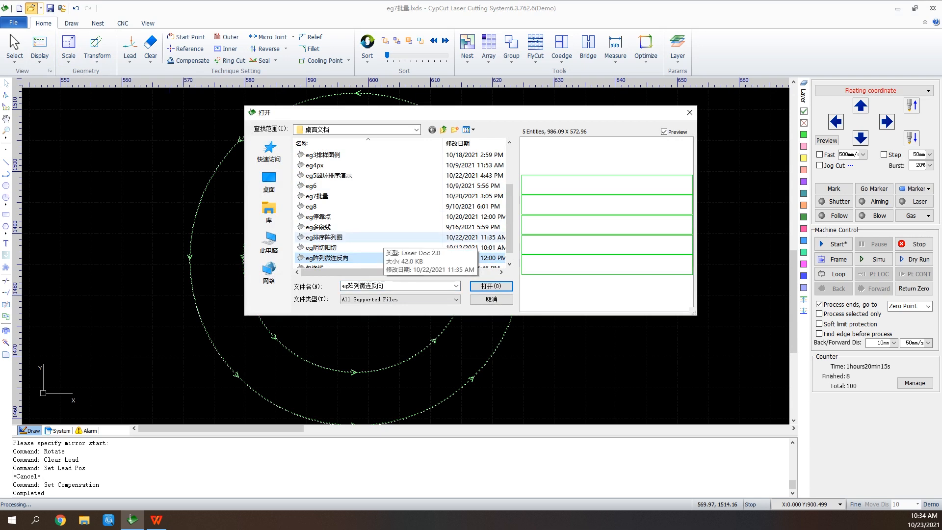
pyautogui.click(344, 247)
pyautogui.click(491, 286)
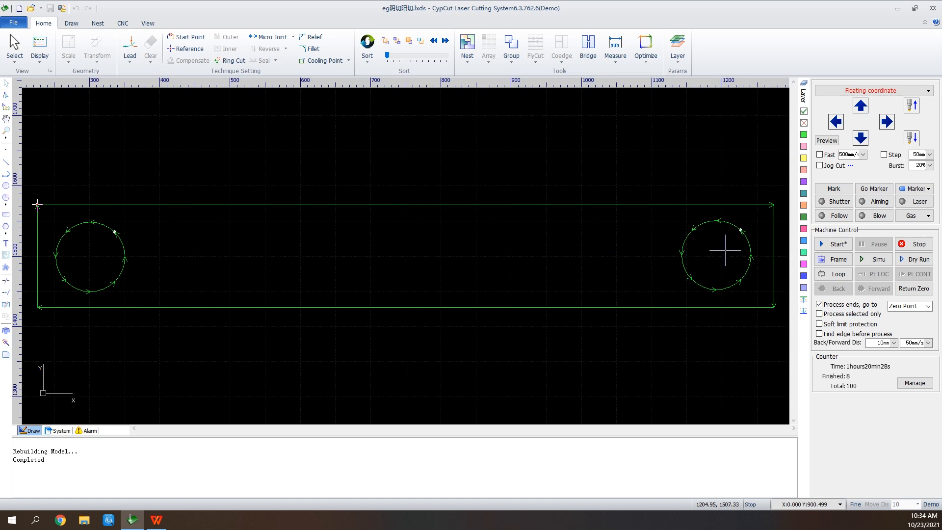
# Select all three contours, apply a 20 mm line lead-in at 90° with no lead-out, and identify inner and outer contours
pyautogui.moveTo(784, 192); pyautogui.dragTo(22, 369)
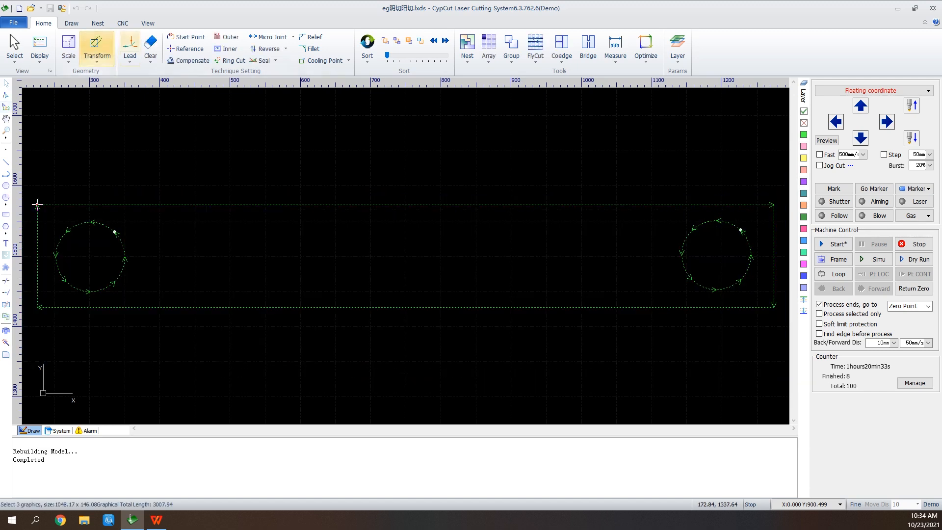
pyautogui.click(129, 49)
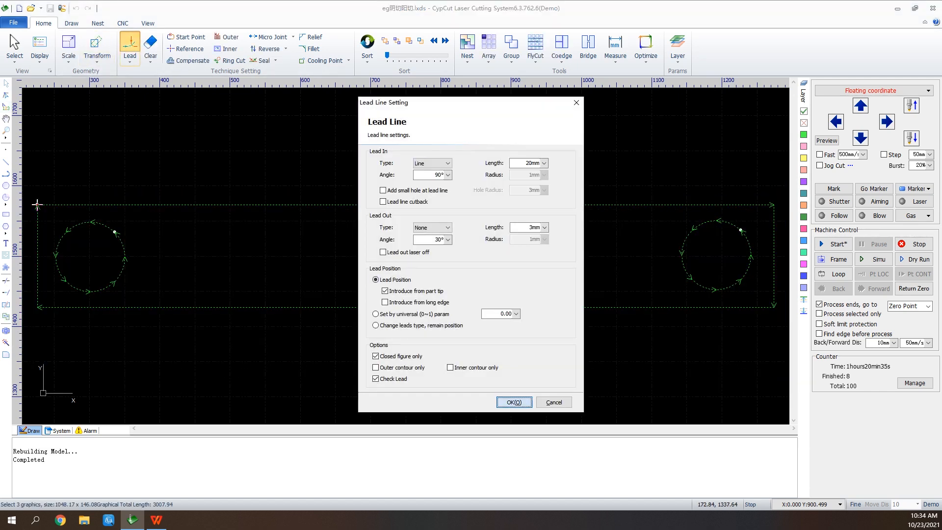
pyautogui.click(512, 402)
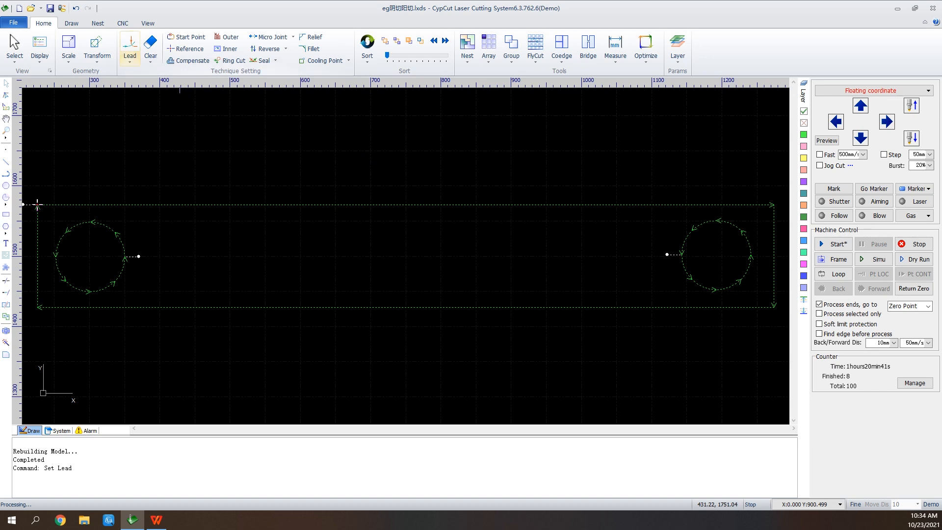
pyautogui.click(129, 60)
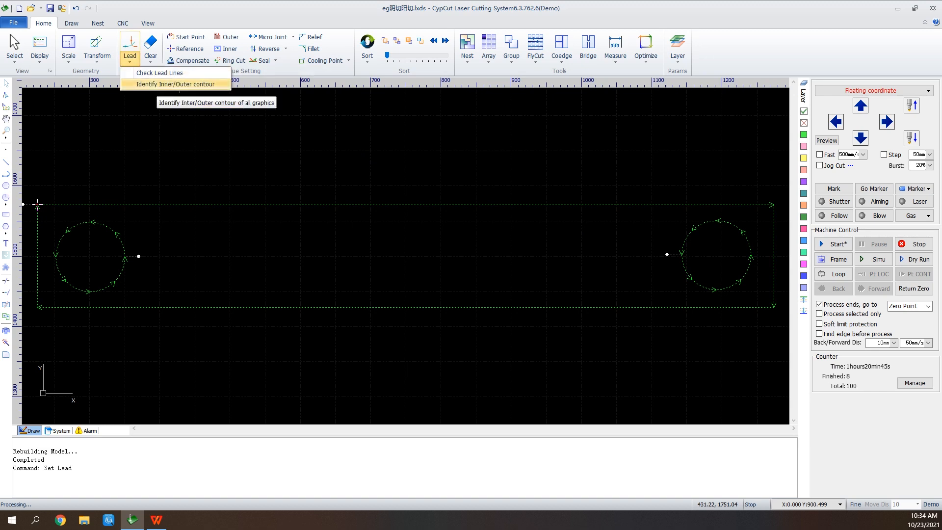
pyautogui.click(159, 85)
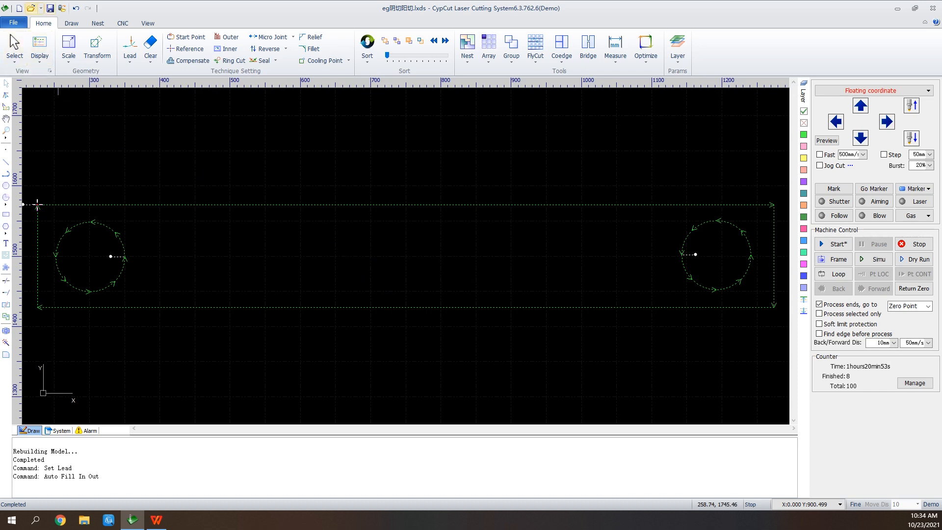
# Open the file eg阵列微连反向 from the same folder
pyautogui.click(31, 8)
pyautogui.click(471, 274)
pyautogui.scroll(-2, 402, 239)
pyautogui.scroll(-1, 402, 206)
pyautogui.click(327, 248)
pyautogui.click(491, 286)
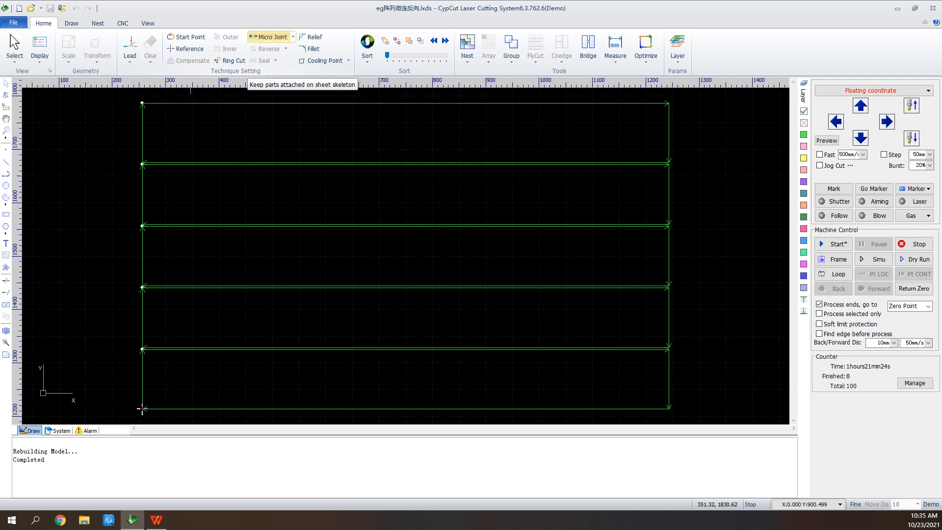
# Add a 2 mm manual micro joint on the top line near its left end
pyautogui.click(267, 37)
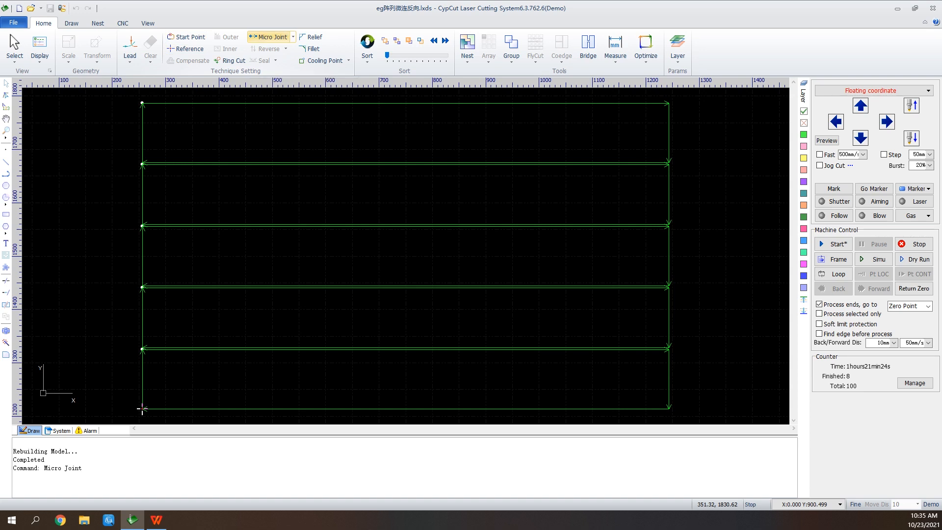
pyautogui.click(218, 103)
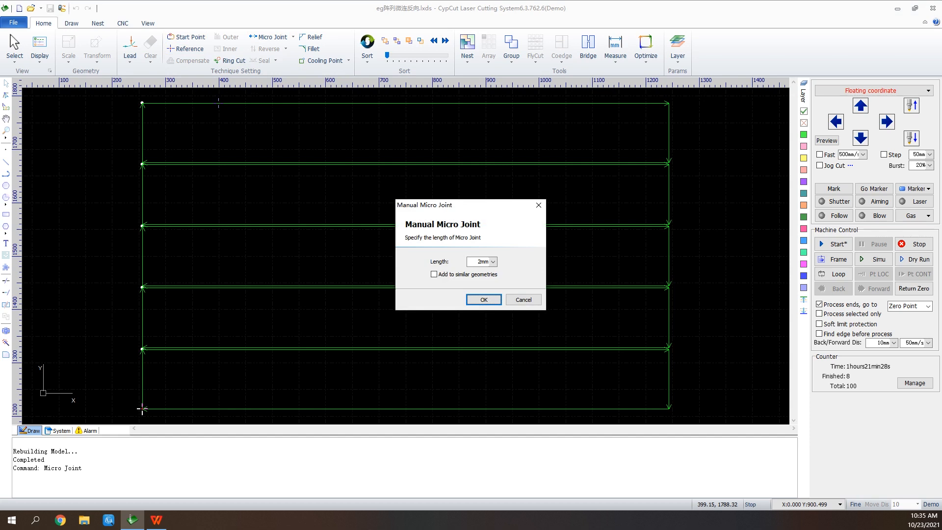
pyautogui.click(484, 299)
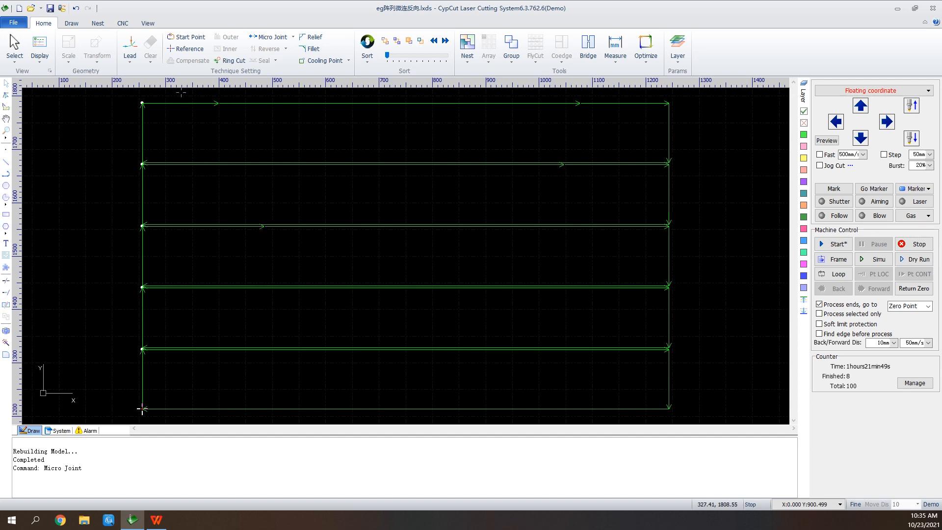
# Simulate the cutting path without re-sorting, then stop the simulation
pyautogui.click(293, 37)
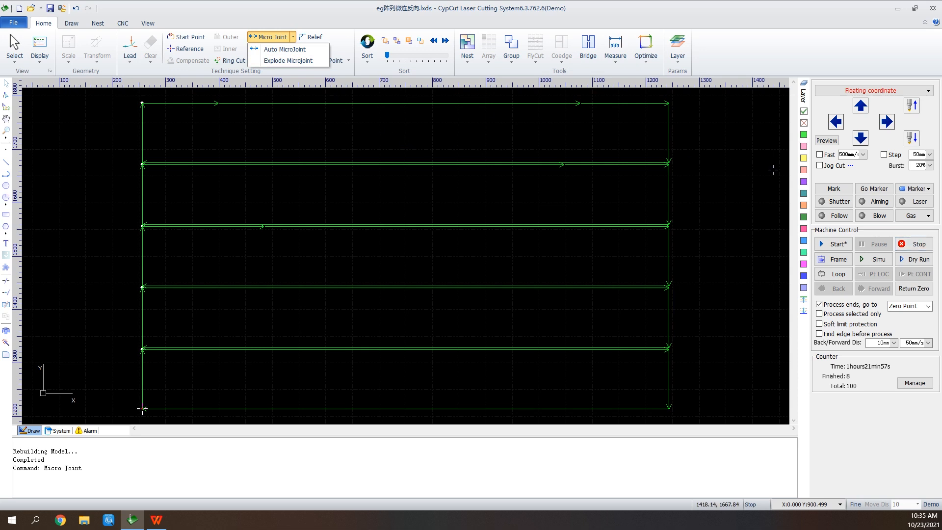
pyautogui.click(272, 37)
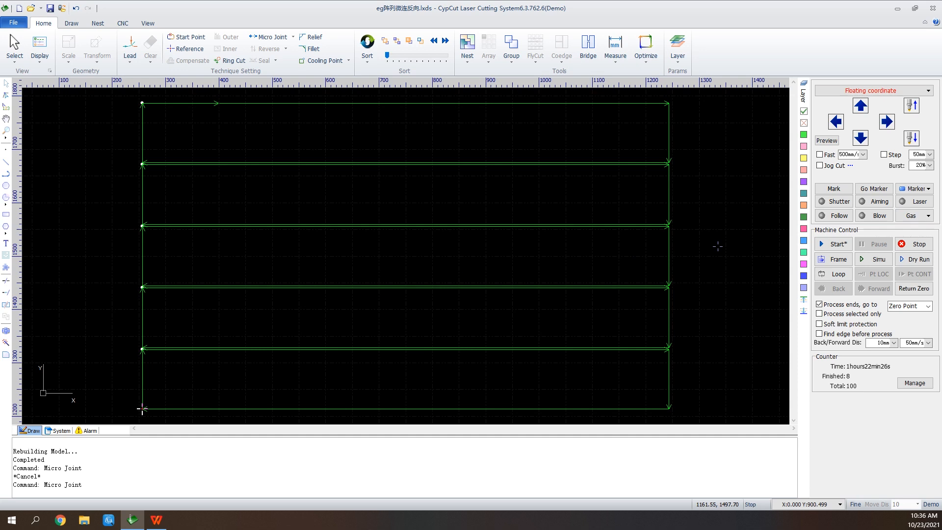
pyautogui.click(873, 259)
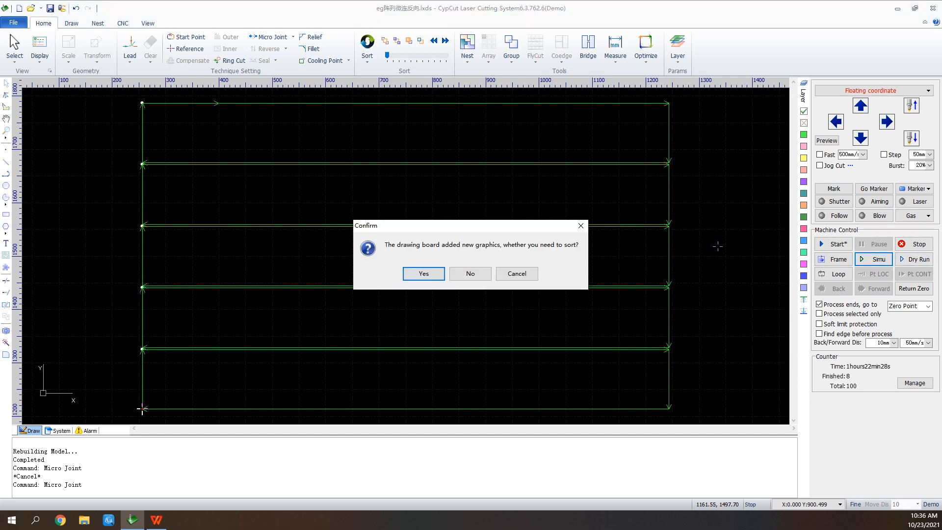
pyautogui.click(470, 273)
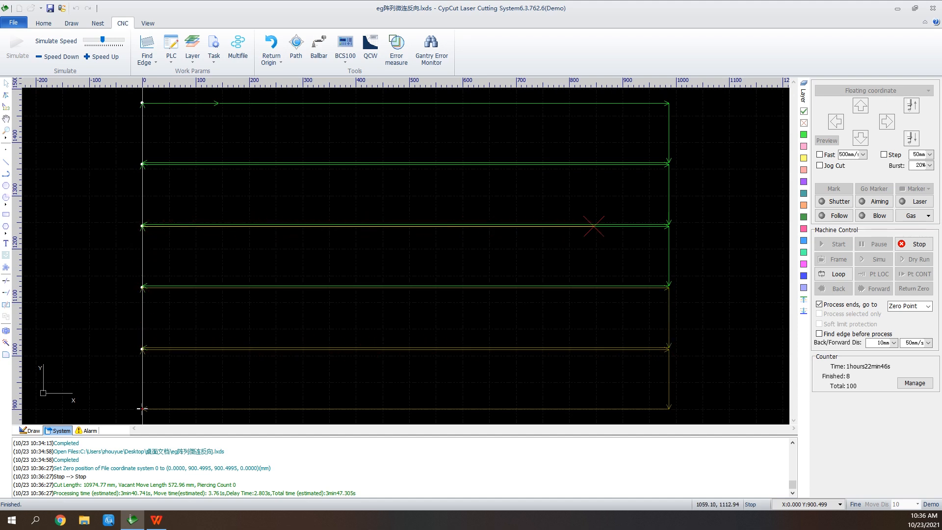
pyautogui.click(913, 244)
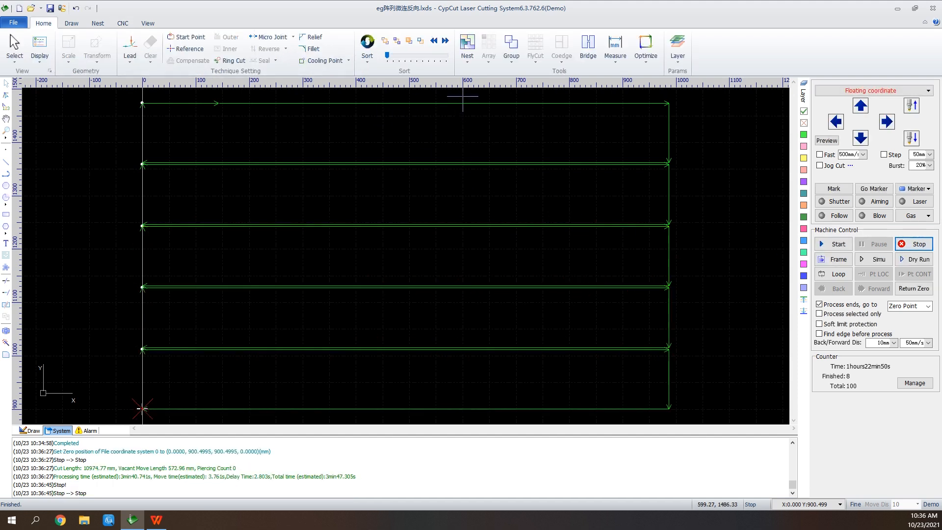
# Select all five lines, reverse their cutting direction, and check it with a simulation before stopping
pyautogui.moveTo(462, 98); pyautogui.dragTo(343, 421)
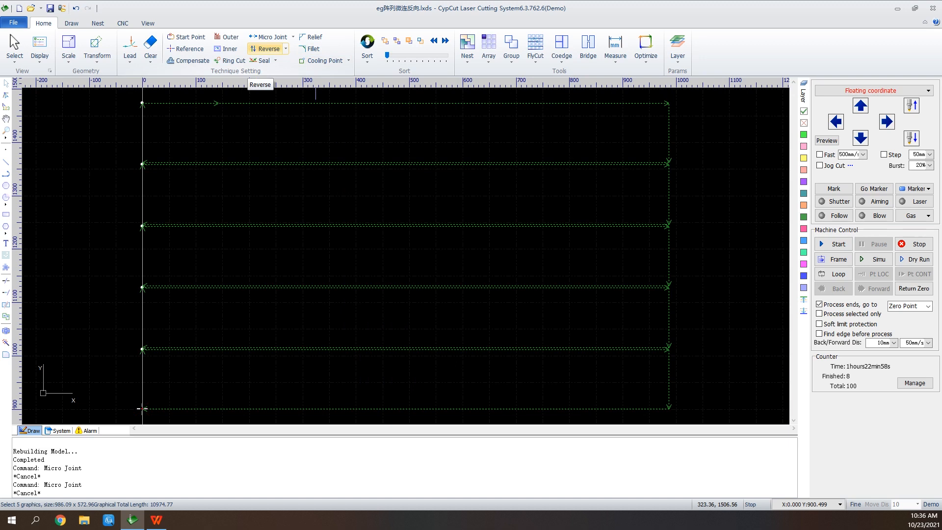
pyautogui.click(265, 49)
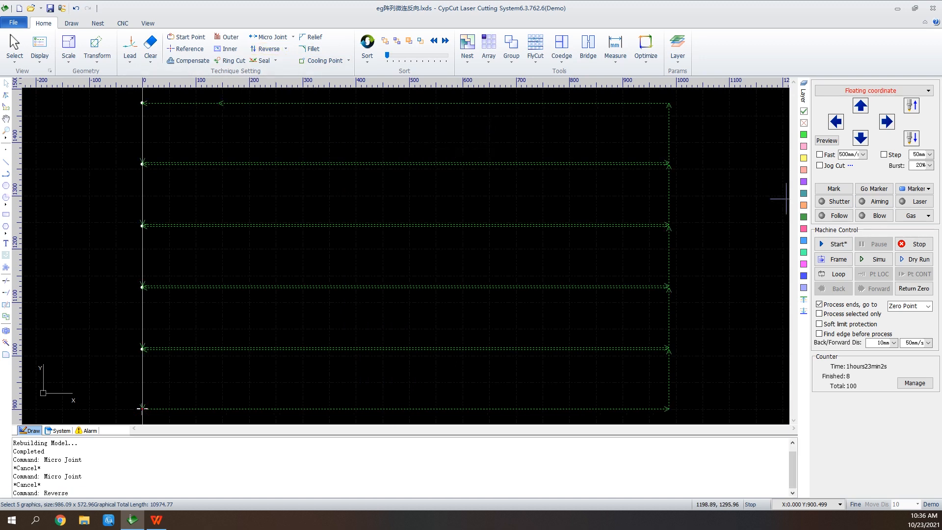
pyautogui.click(873, 259)
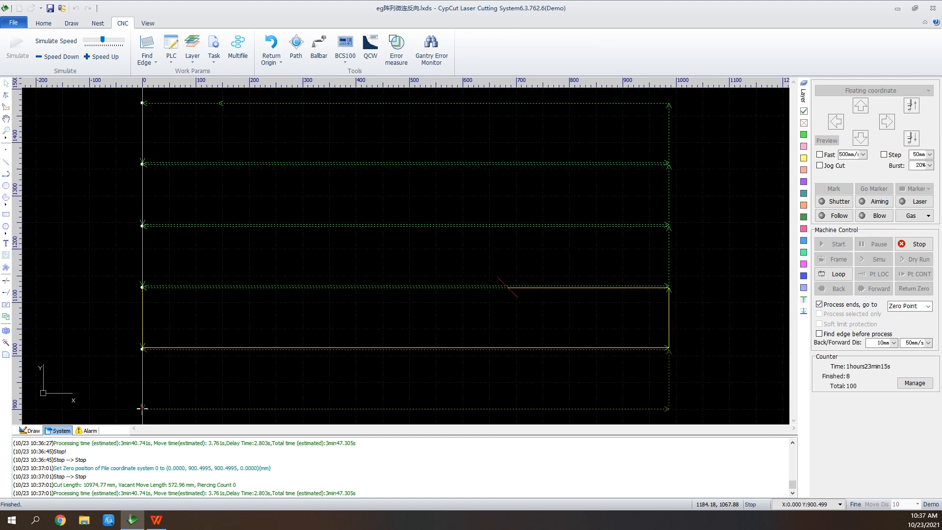
pyautogui.click(913, 243)
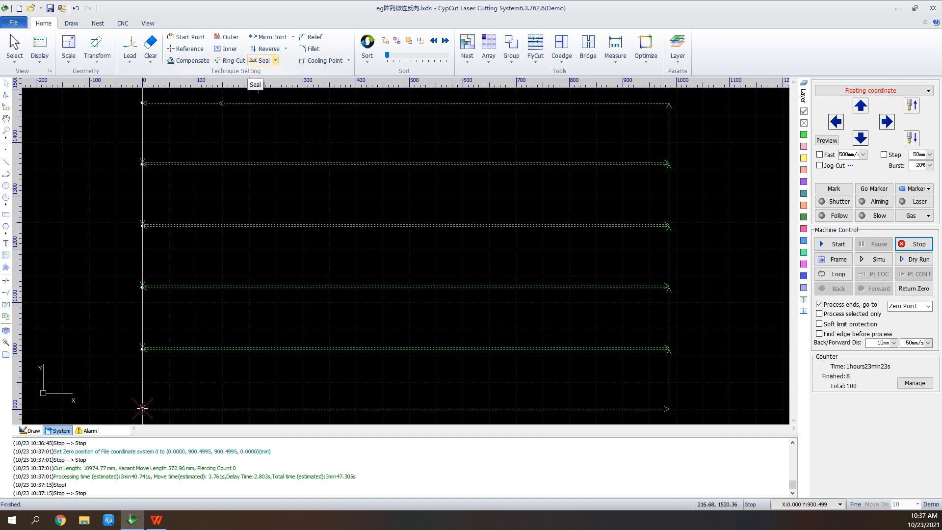
# Apply a lead gap to the selected lines at the default gap size
pyautogui.click(275, 61)
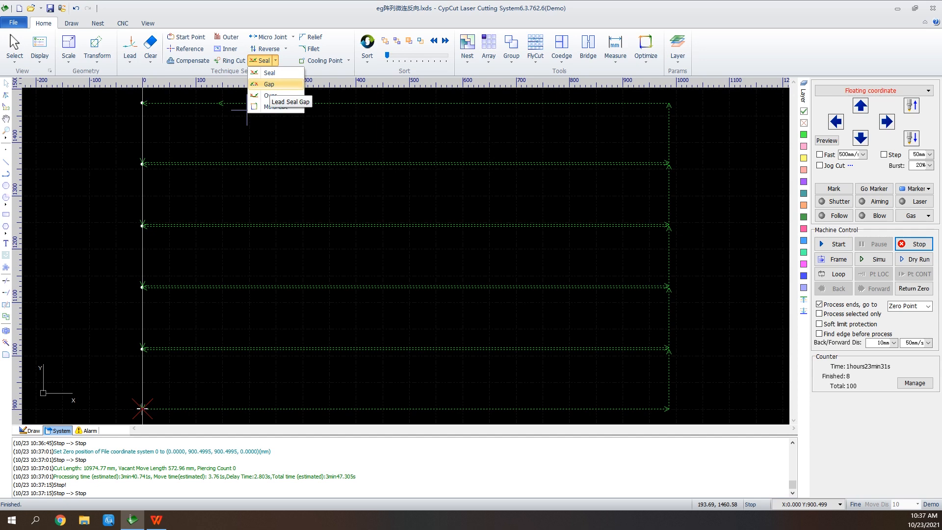
pyautogui.click(269, 84)
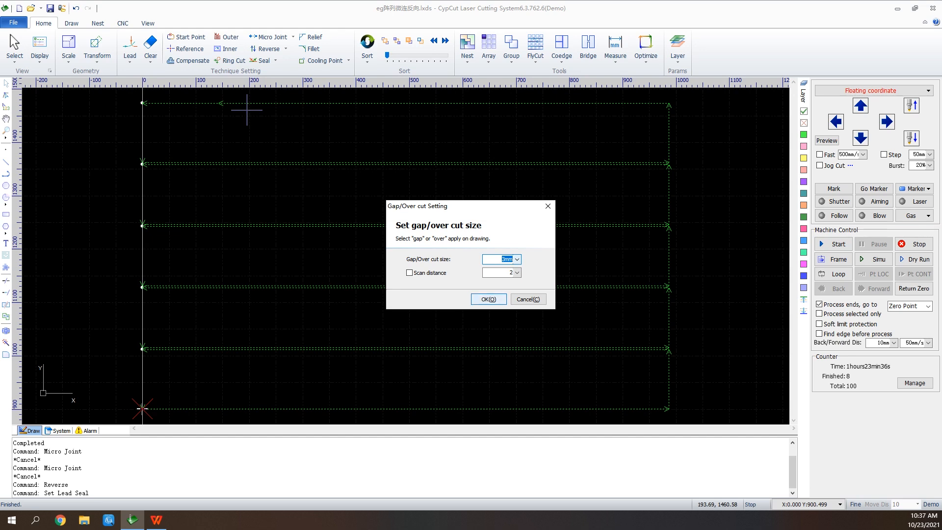
pyautogui.press('Return')
# Apply a lead seal to the selected lines instead
pyautogui.scroll(3, 143, 160)
pyautogui.scroll(2, 143, 160)
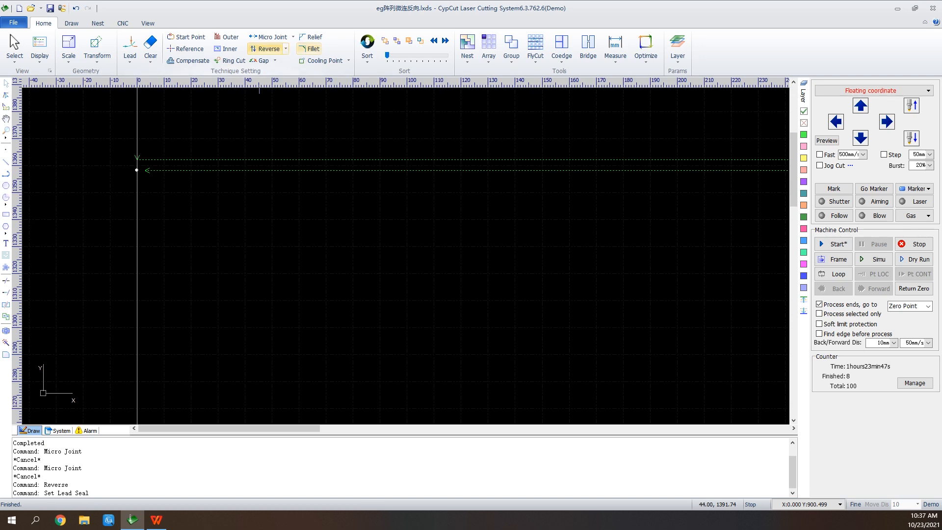
pyautogui.click(275, 60)
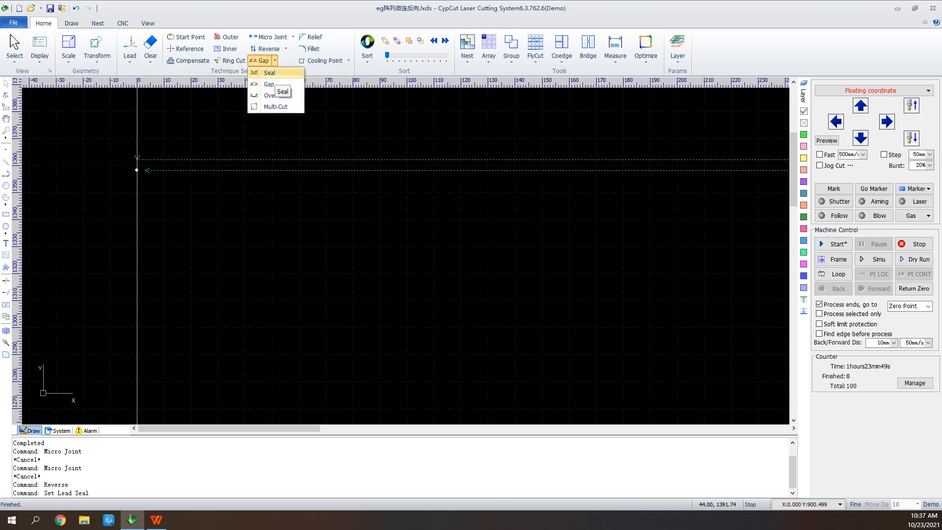
pyautogui.click(270, 74)
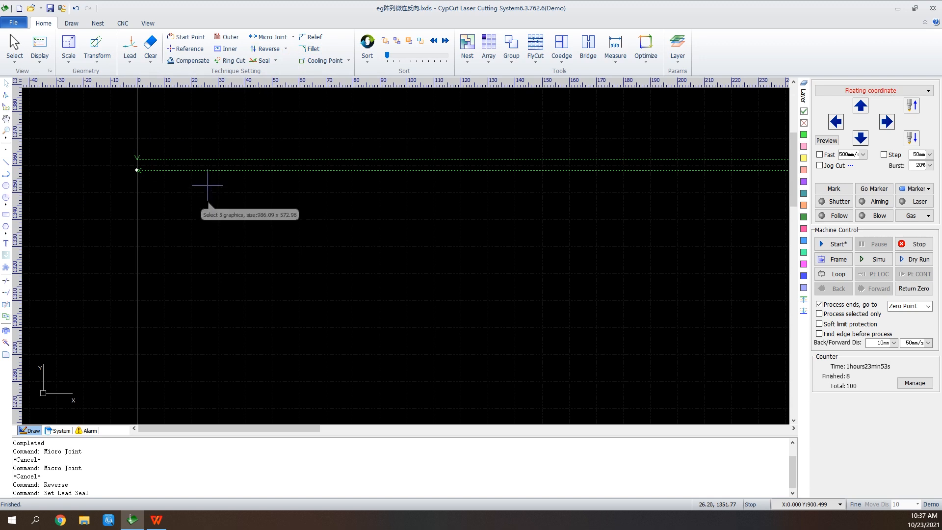
pyautogui.click(275, 60)
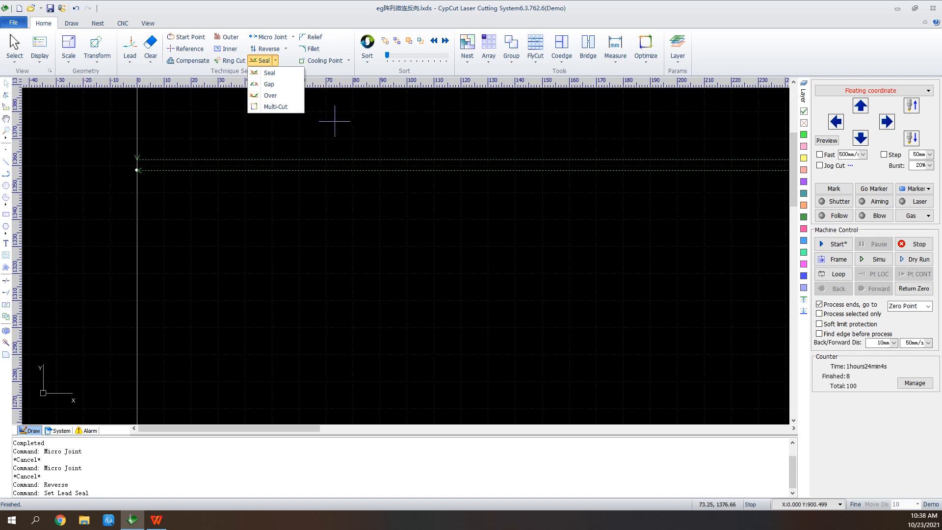
pyautogui.scroll(-1, 211, 244)
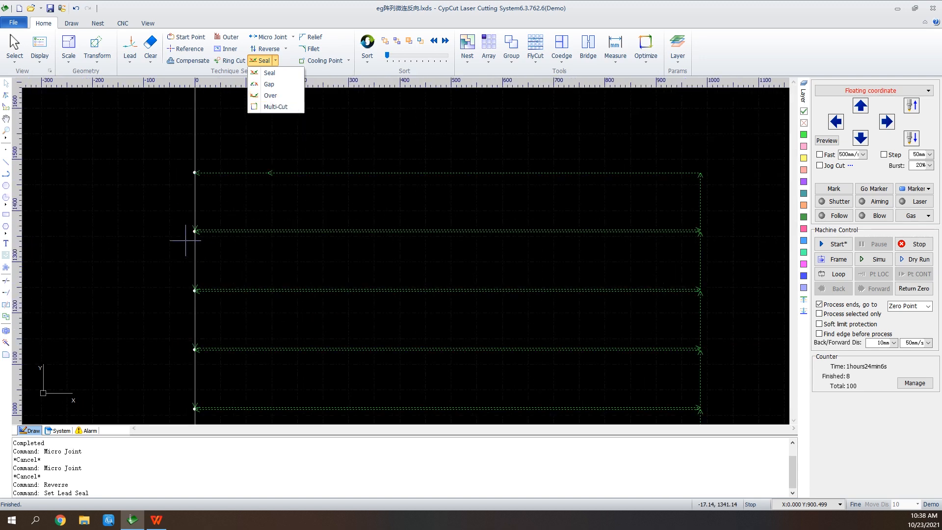
pyautogui.scroll(-1, 485, 216)
pyautogui.scroll(-1, 584, 147)
pyautogui.scroll(2, 579, 145)
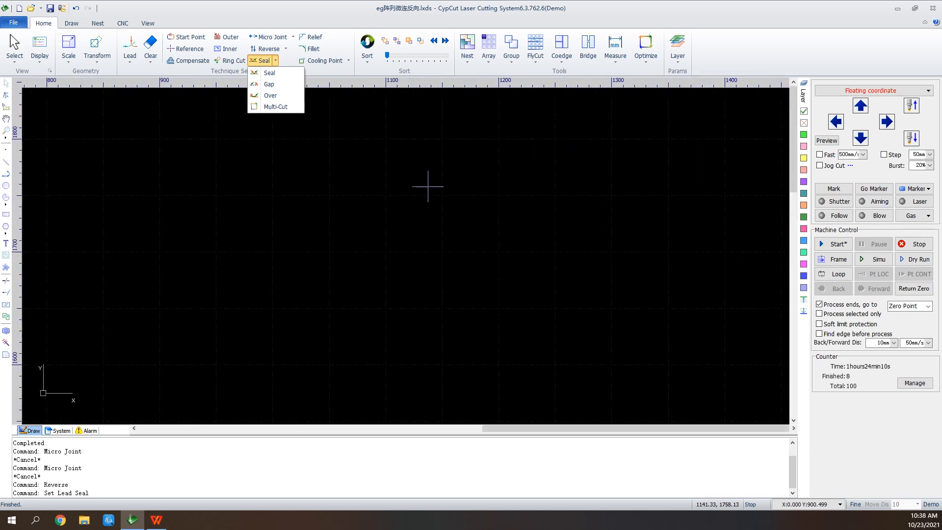
pyautogui.click(408, 159)
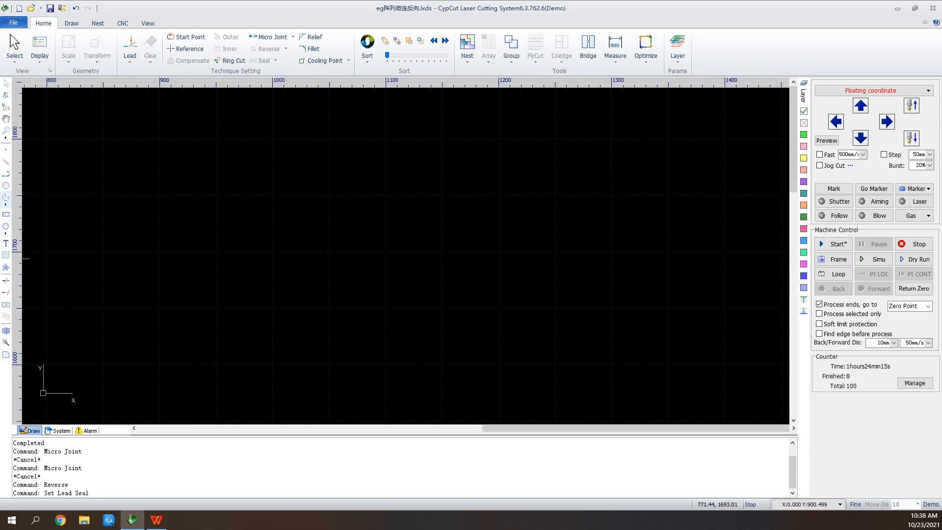
# Draw a six-pointed star by placing its center, outer vertex and inner vertex
pyautogui.click(6, 229)
pyautogui.click(31, 257)
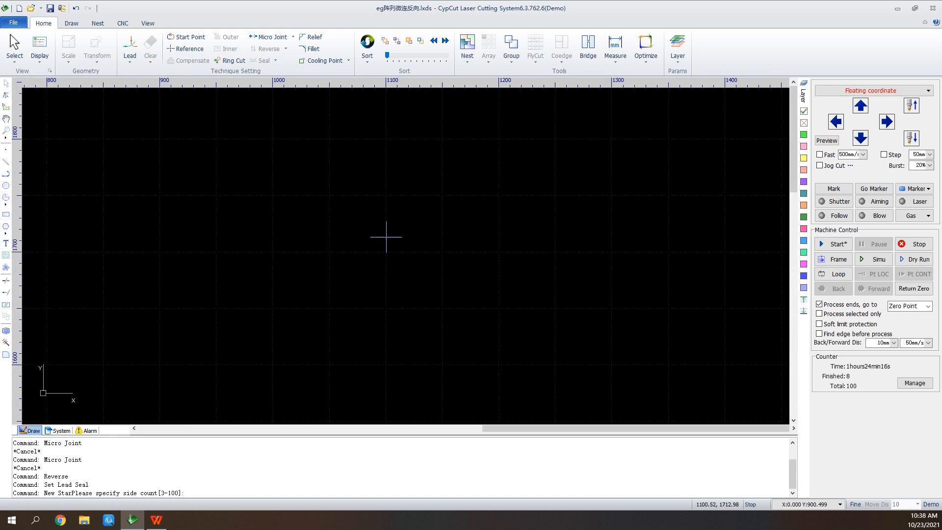
pyautogui.click(412, 188)
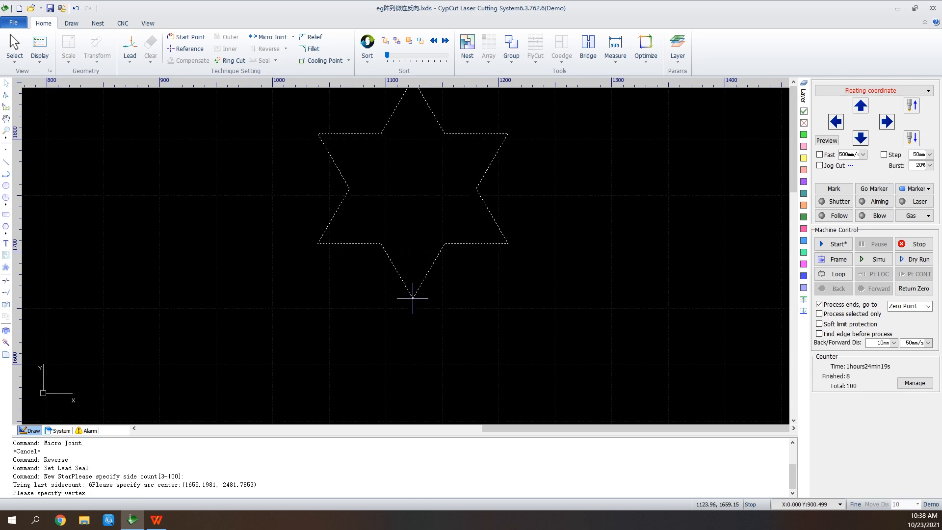
pyautogui.click(413, 298)
pyautogui.click(434, 231)
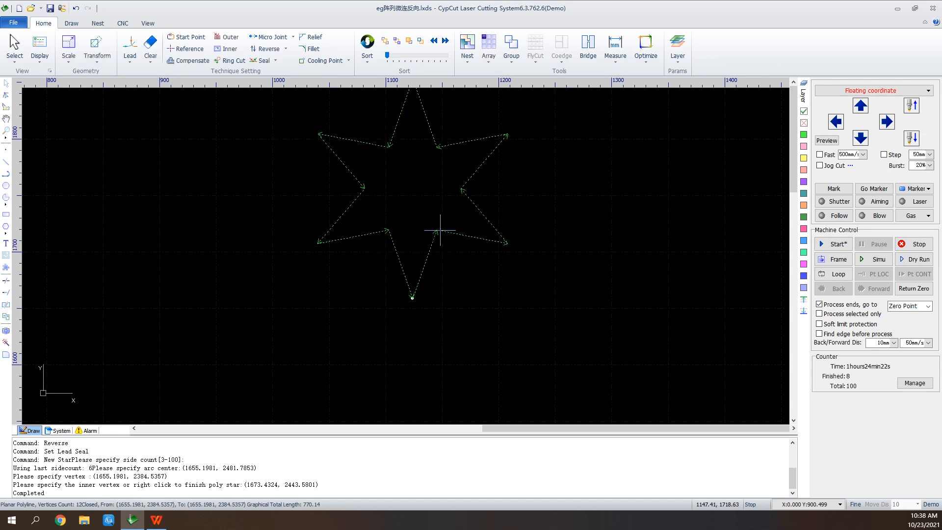
pyautogui.scroll(2, 459, 105)
pyautogui.scroll(-2, 433, 382)
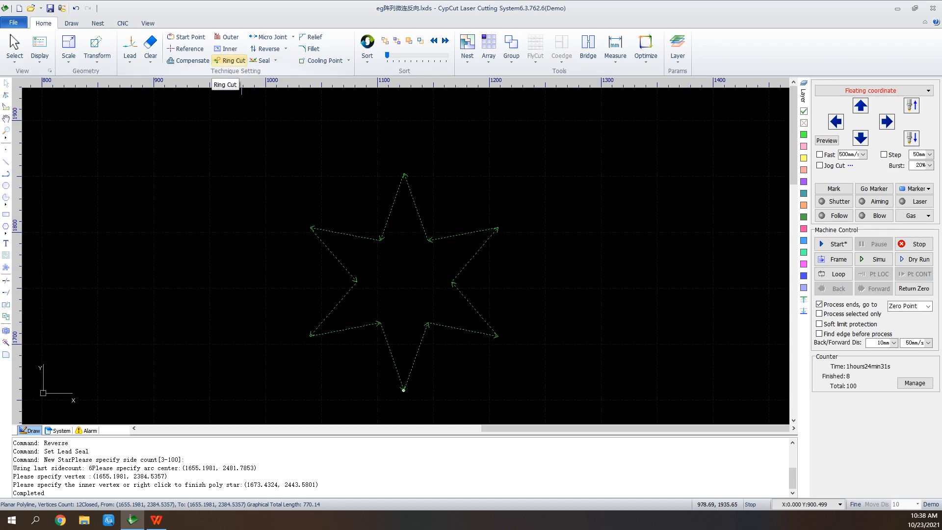
# Apply Ring Cut to the star with the default 85° max angle, 3 mm min length and 8 mm extend length
pyautogui.click(230, 61)
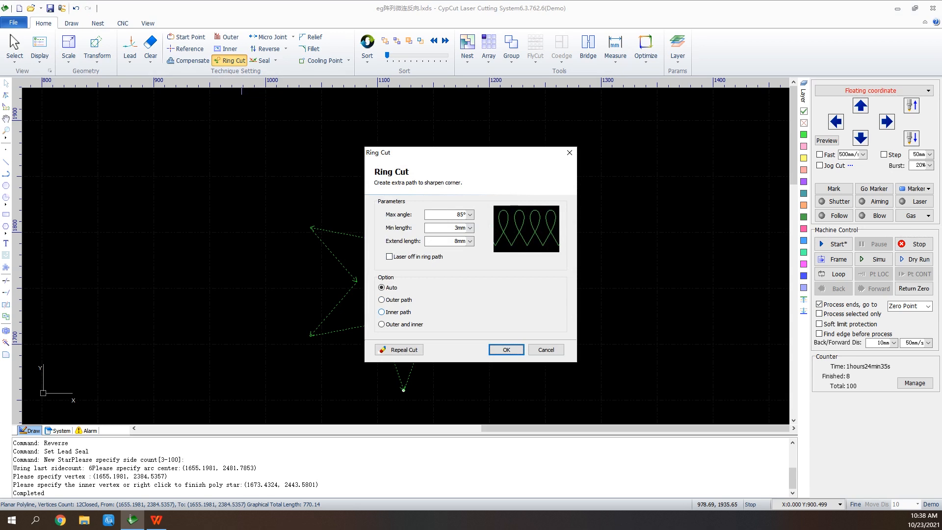
pyautogui.click(506, 349)
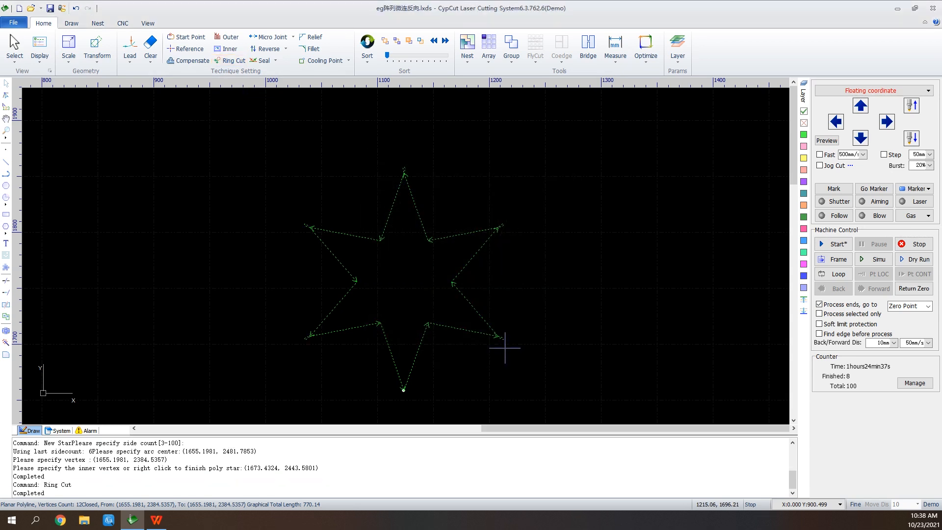
pyautogui.scroll(5, 508, 309)
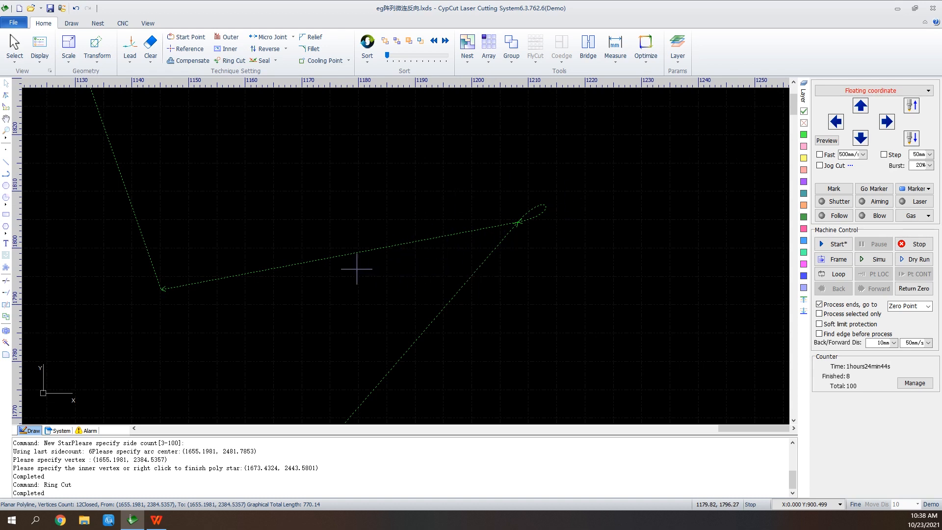
pyautogui.scroll(-3, 272, 280)
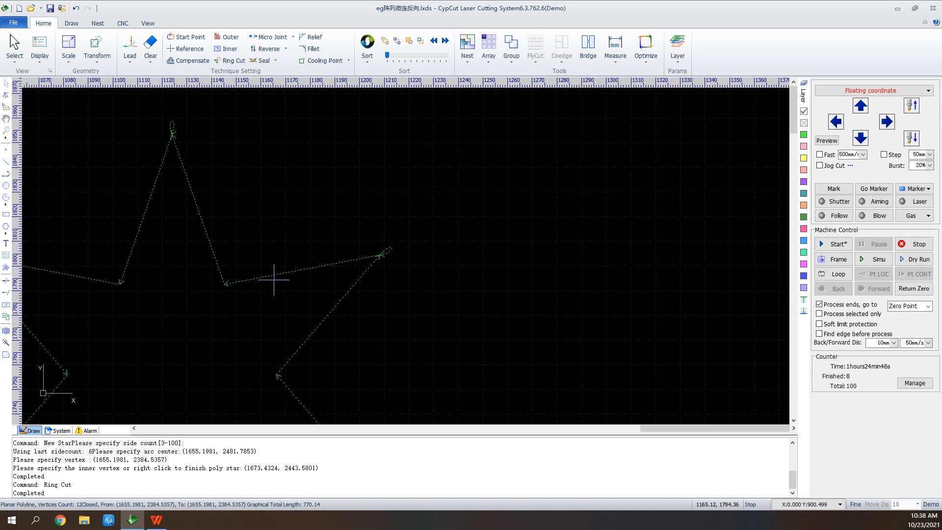
pyautogui.scroll(-1, 274, 279)
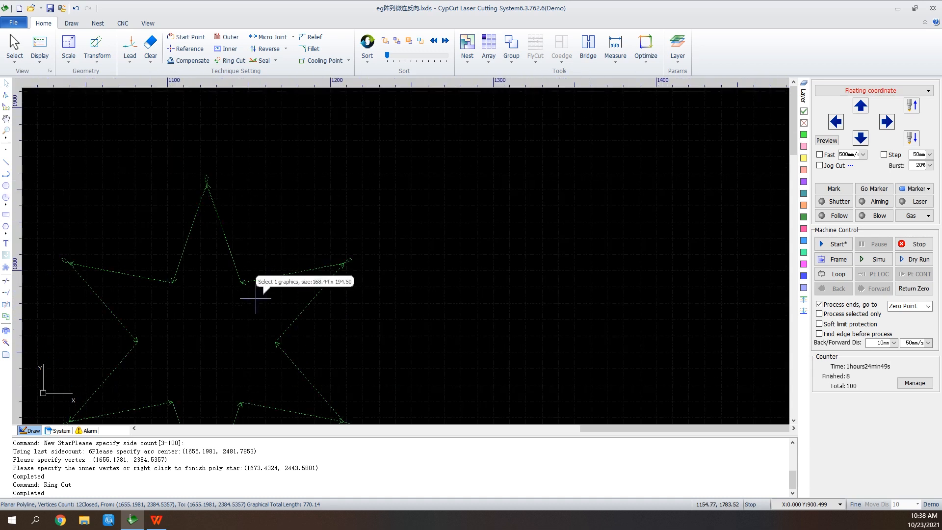
pyautogui.scroll(-3, 255, 301)
pyautogui.scroll(-3, 464, 177)
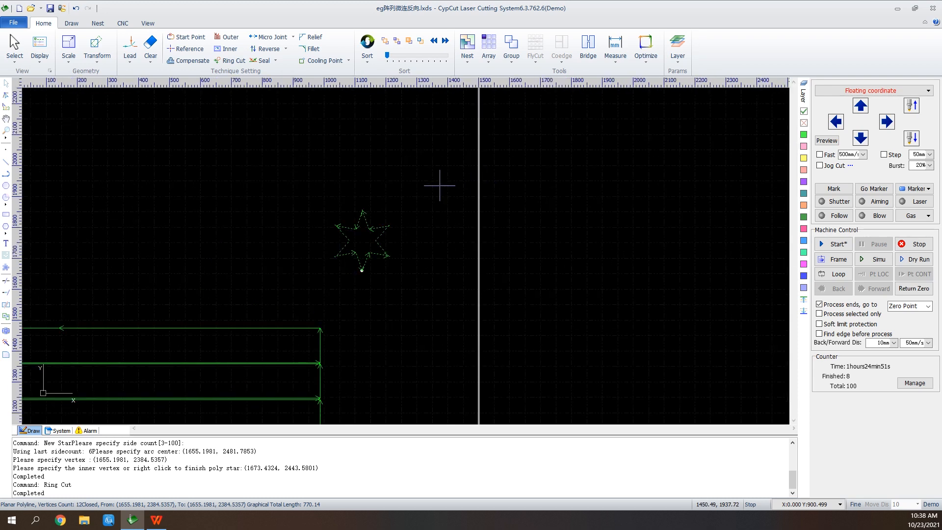
# Insert a corner-open rectangle part 250 high and 400 wide with 40 by 40 corner openings
pyautogui.moveTo(191, 193); pyautogui.dragTo(453, 266)
pyautogui.scroll(1, 452, 266)
pyautogui.scroll(1, 452, 259)
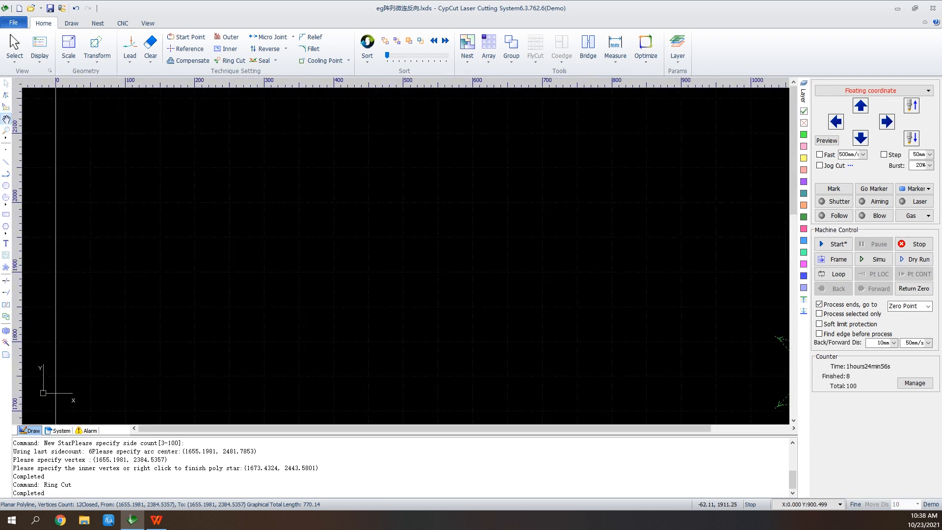
pyautogui.click(6, 267)
pyautogui.click(474, 285)
pyautogui.click(565, 339)
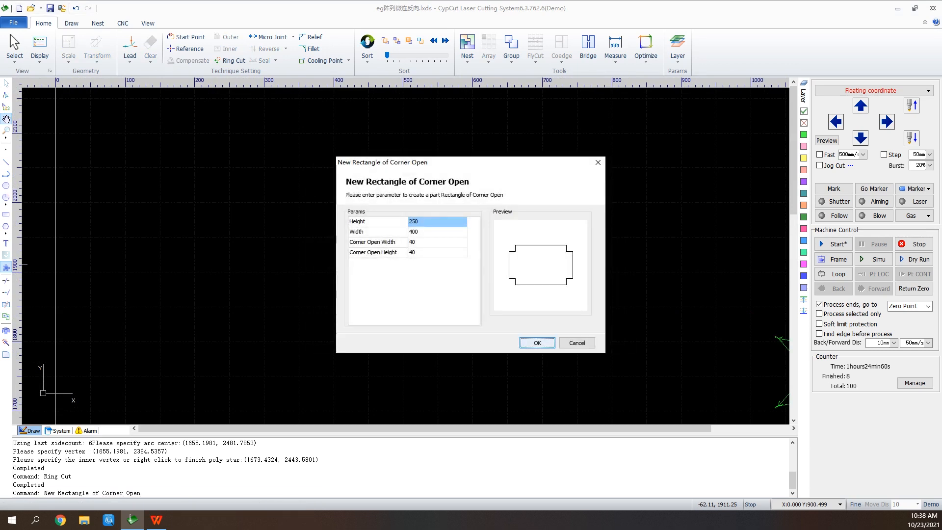
pyautogui.press('Return')
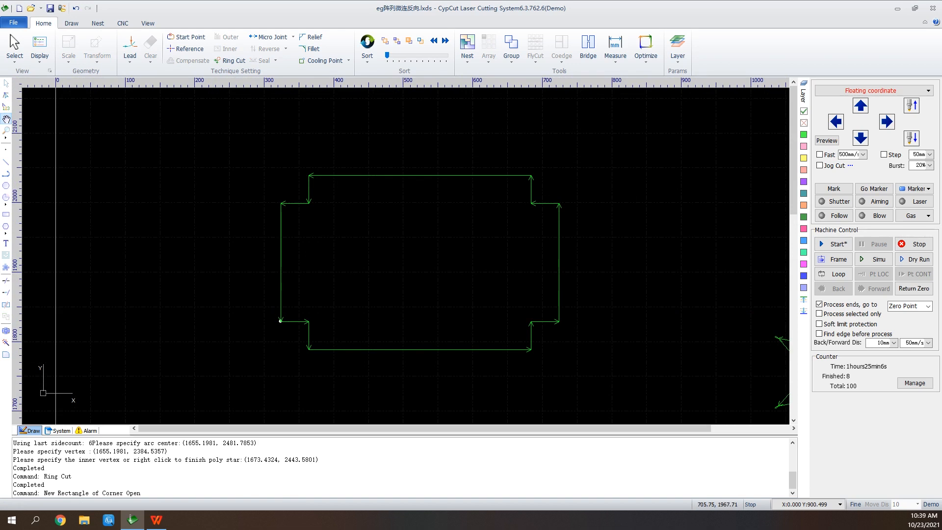
# Add Relief cuts at the rectangle's four inner notch corners using the default radius
pyautogui.click(311, 37)
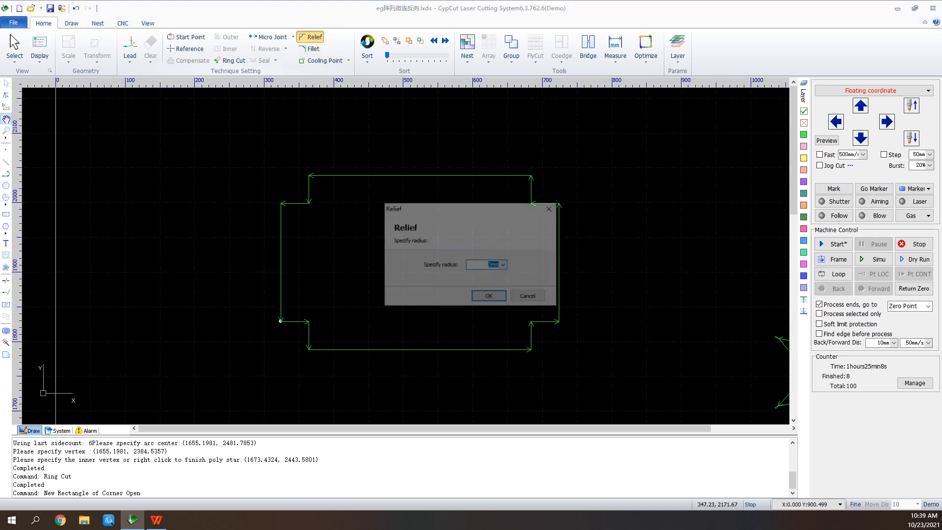
pyautogui.press('Return')
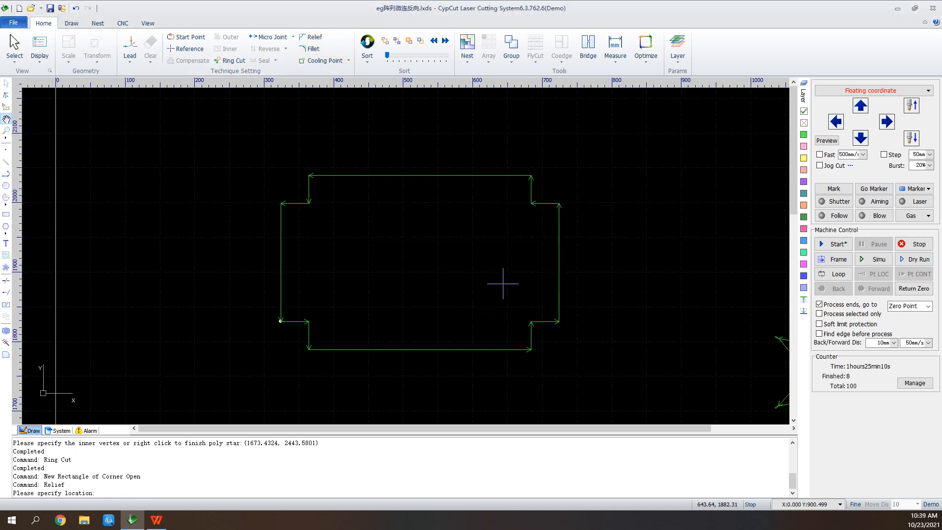
pyautogui.click(531, 202)
pyautogui.click(530, 321)
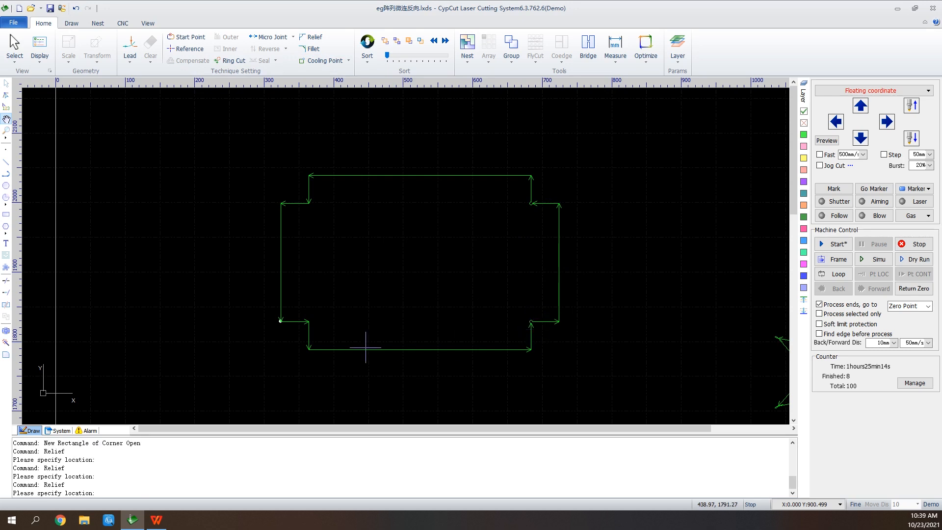
pyautogui.click(309, 321)
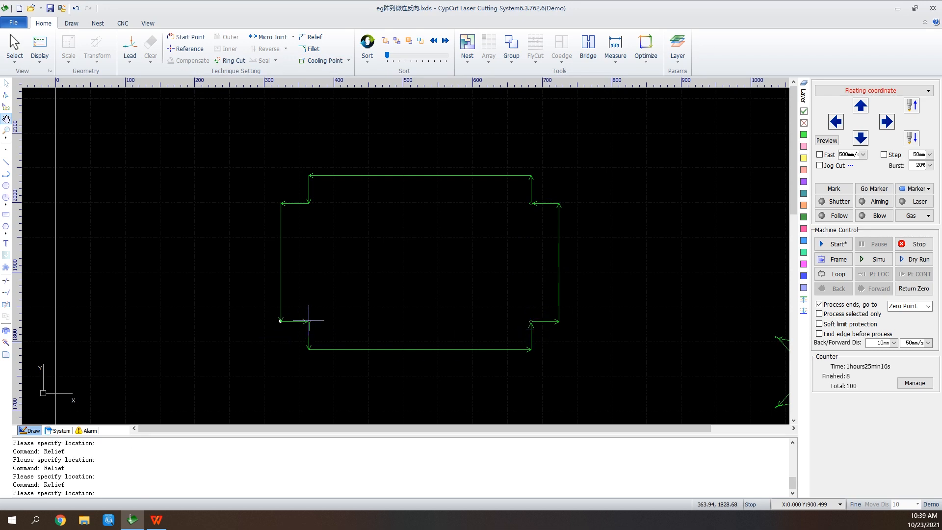
pyautogui.click(308, 202)
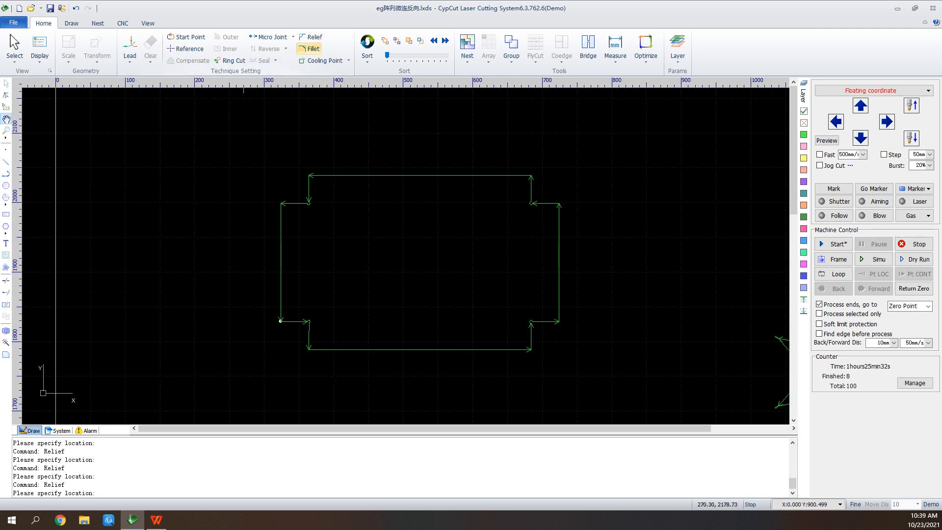
# Apply Fillet with the default radius to three inner notch corners of the rectangle
pyautogui.click(310, 49)
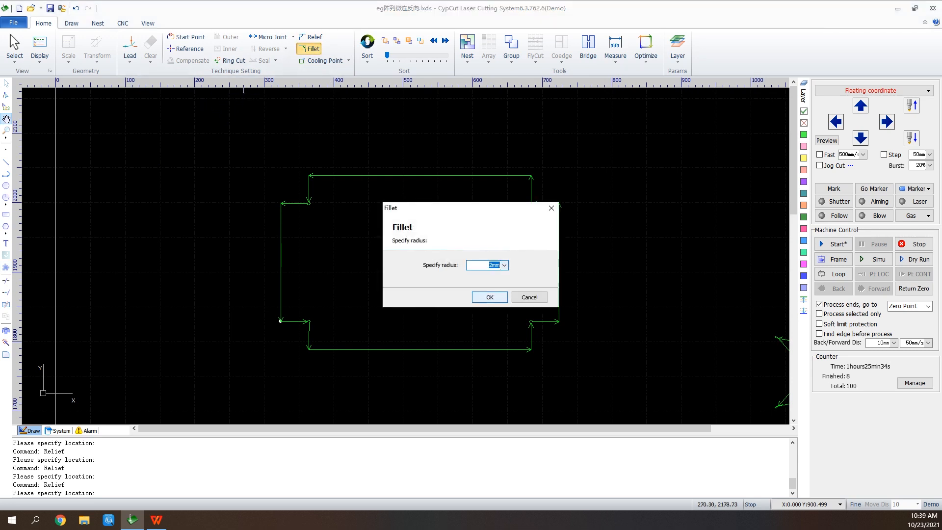
pyautogui.click(488, 295)
pyautogui.scroll(2, 536, 174)
pyautogui.click(525, 177)
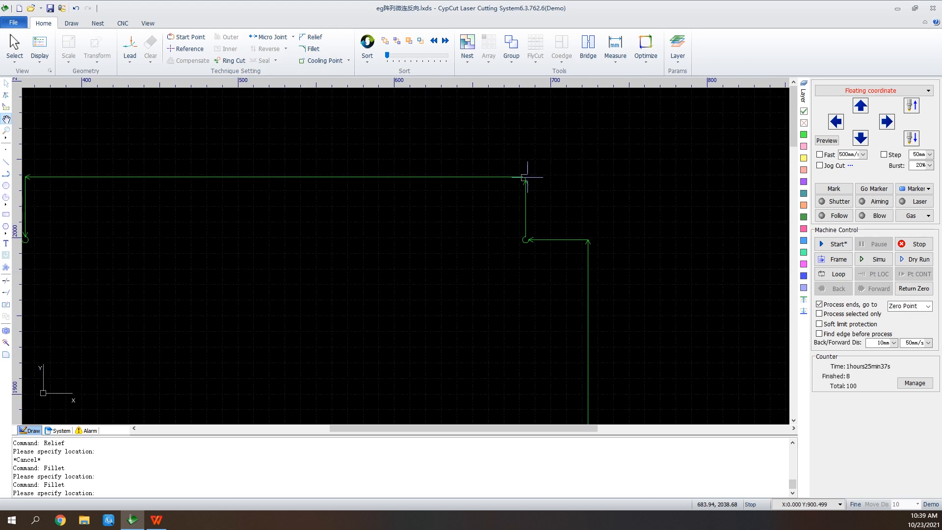
pyautogui.click(588, 240)
pyautogui.scroll(-2, 591, 212)
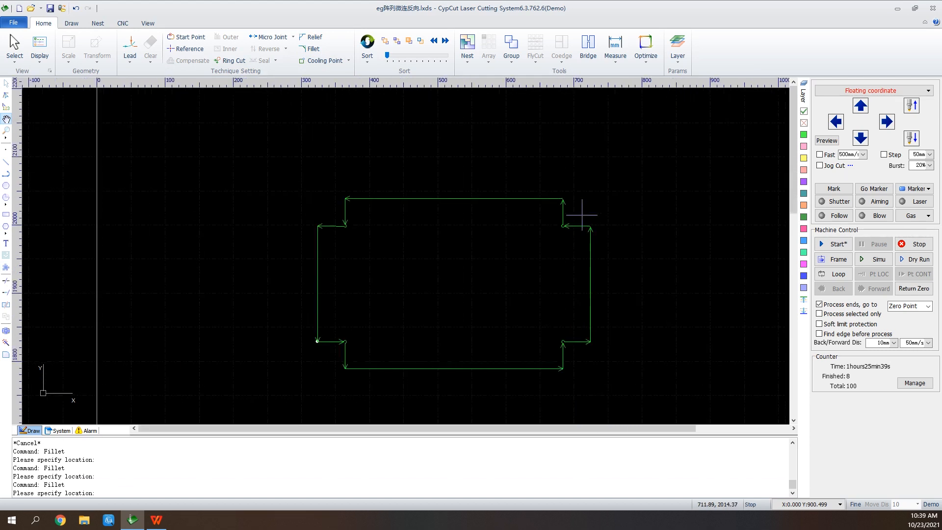
pyautogui.scroll(2, 345, 198)
pyautogui.click(341, 198)
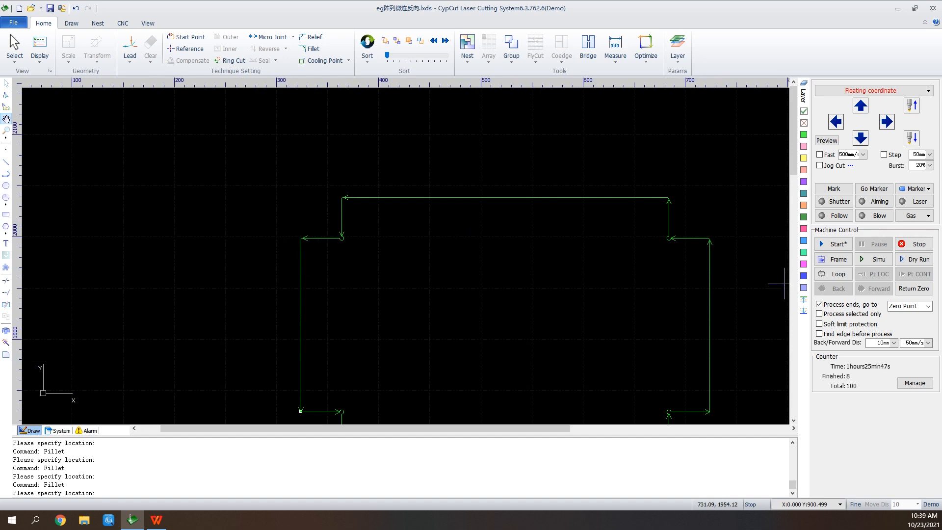
pyautogui.scroll(-2, 466, 319)
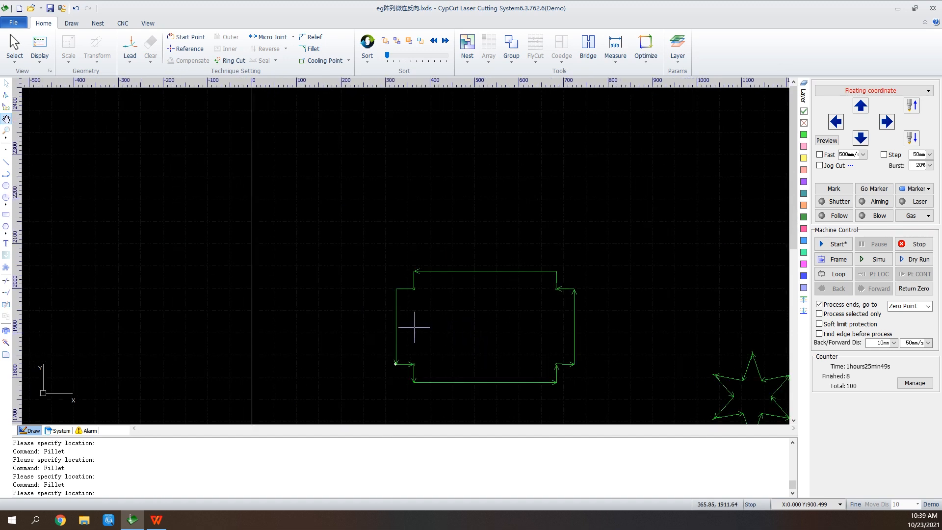
pyautogui.scroll(-1, 410, 363)
pyautogui.scroll(2, 510, 185)
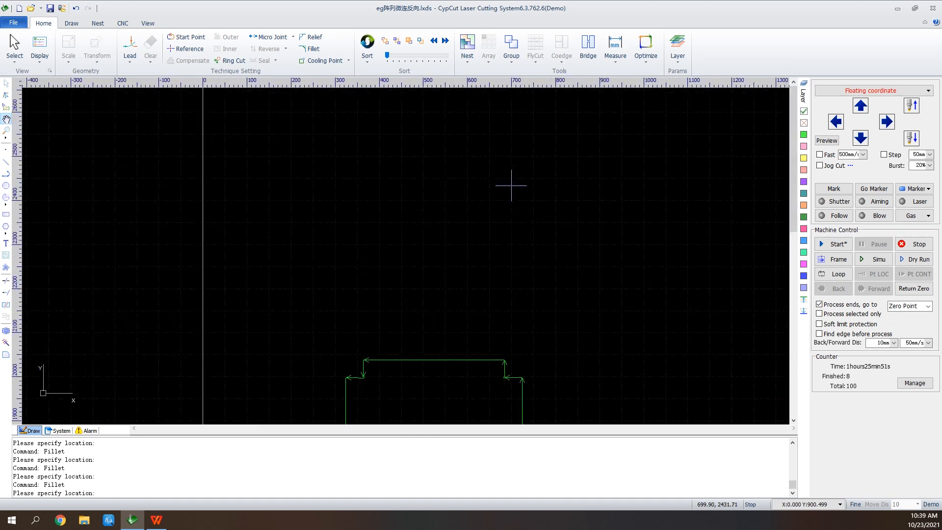
# Draw a rectangle about 244 by 128 mm and add a line lead-in to it with the default lead settings
pyautogui.click(6, 214)
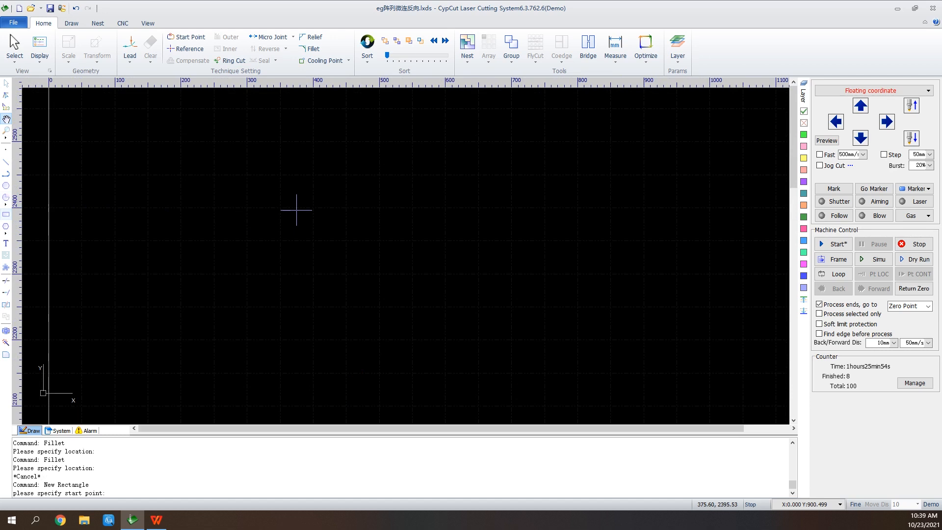
pyautogui.click(296, 211)
pyautogui.click(456, 293)
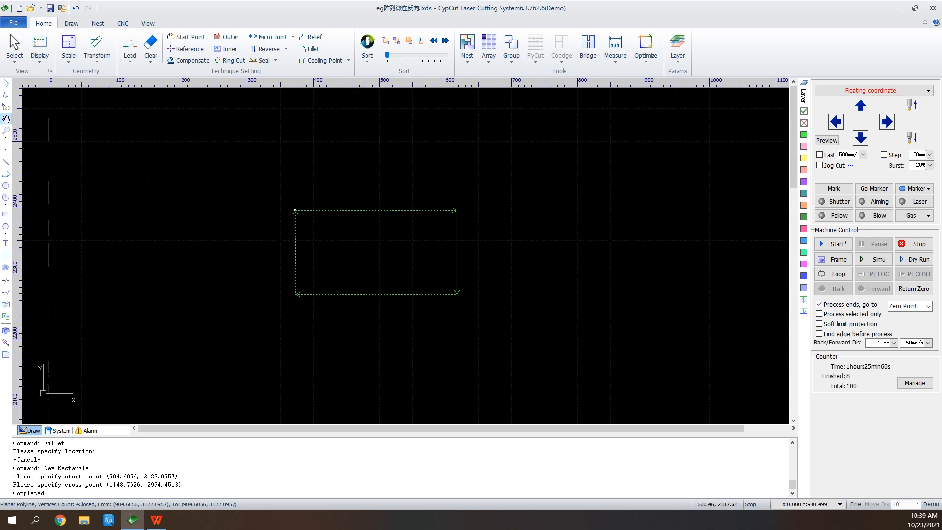
pyautogui.click(129, 47)
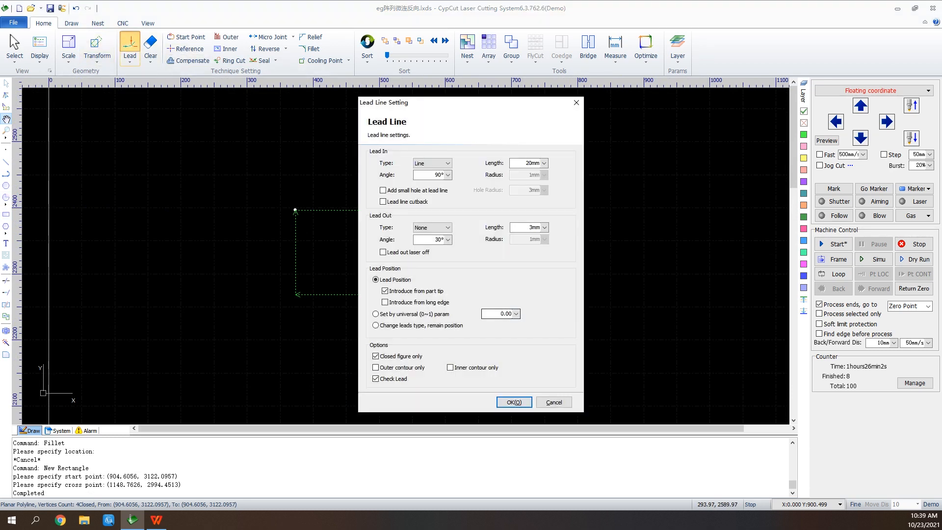
pyautogui.click(514, 401)
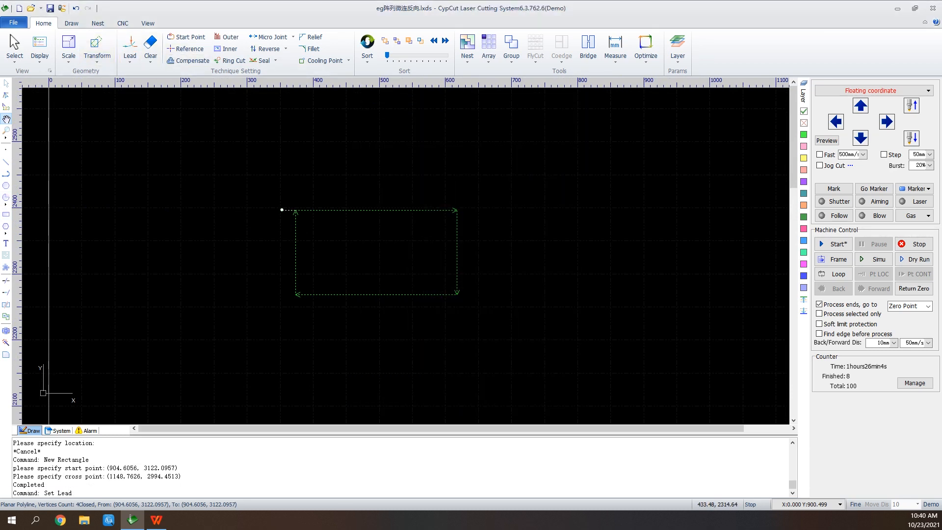